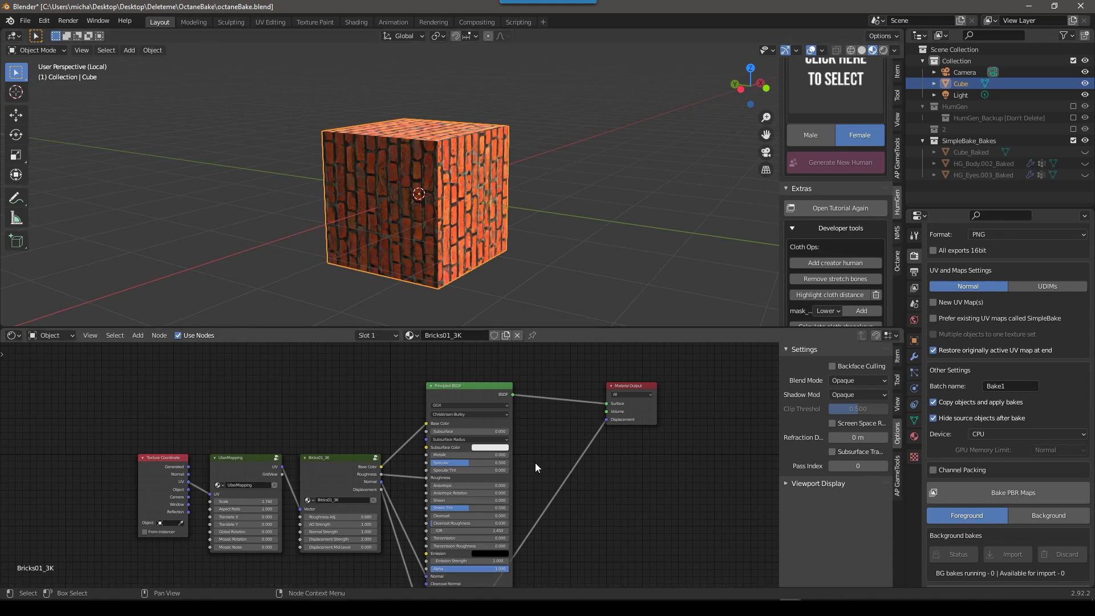
- Inspect the inside of the Bricks01_3K node group, then return to the material's top-level node tree
scroll(535, 464, "up", 1)
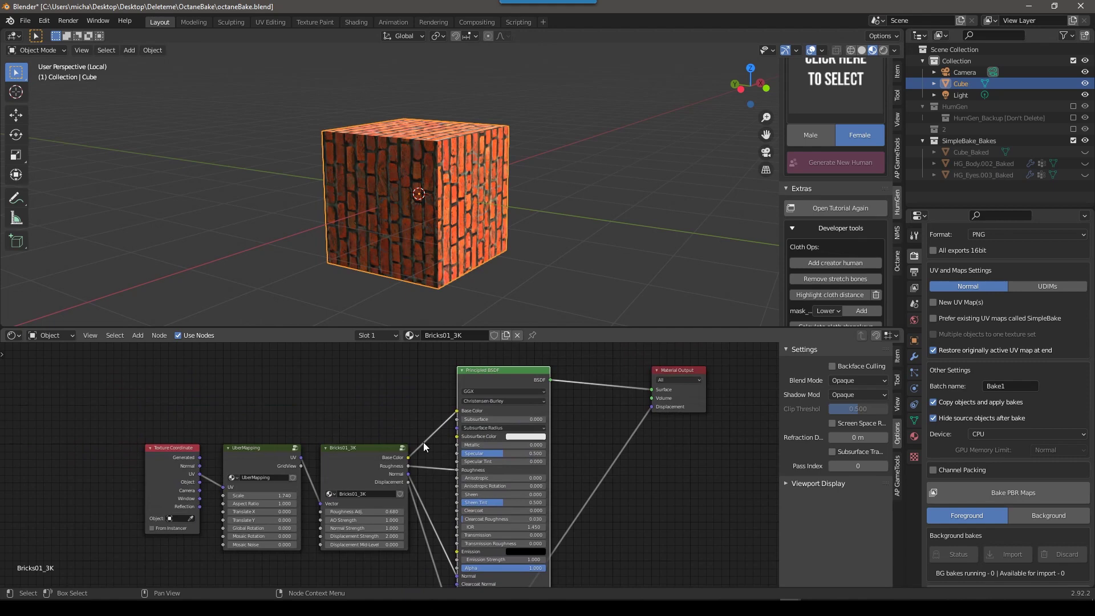
left_click(343, 453)
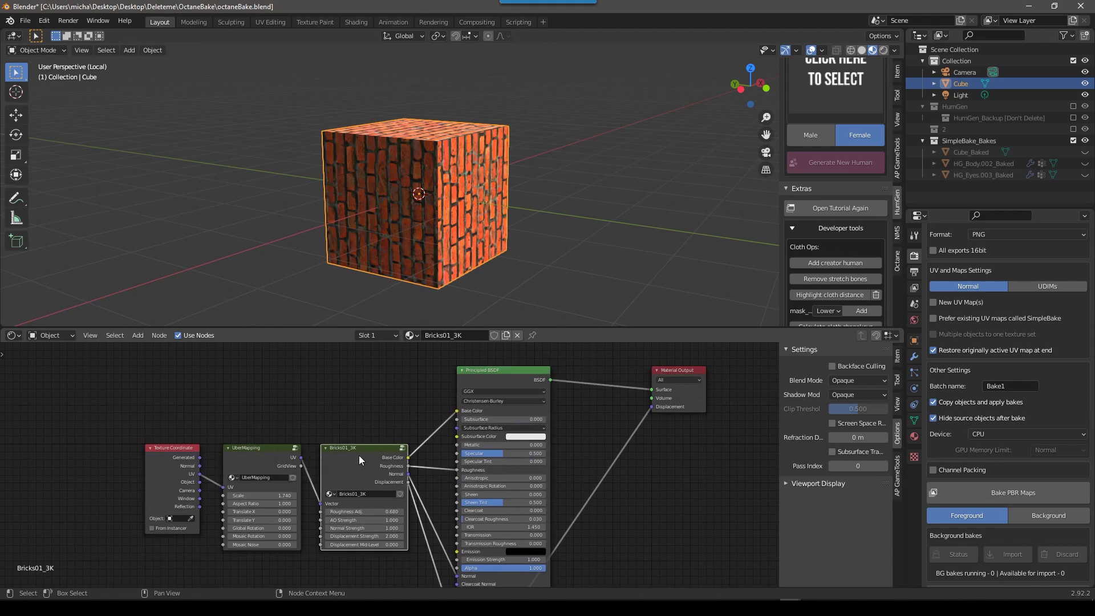
key("Tab")
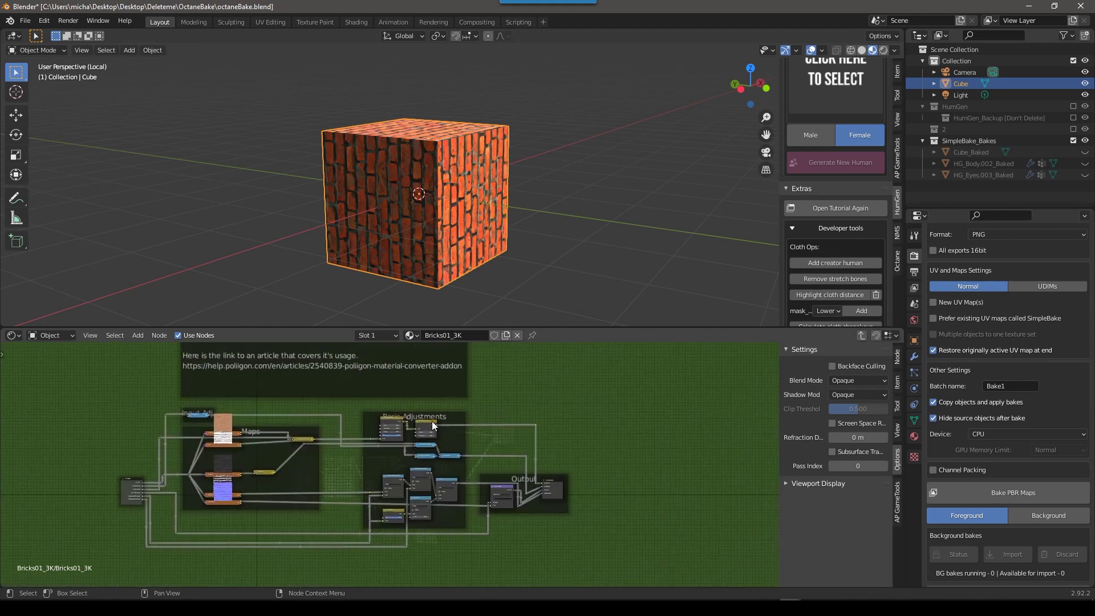
scroll(387, 475, "up", 2)
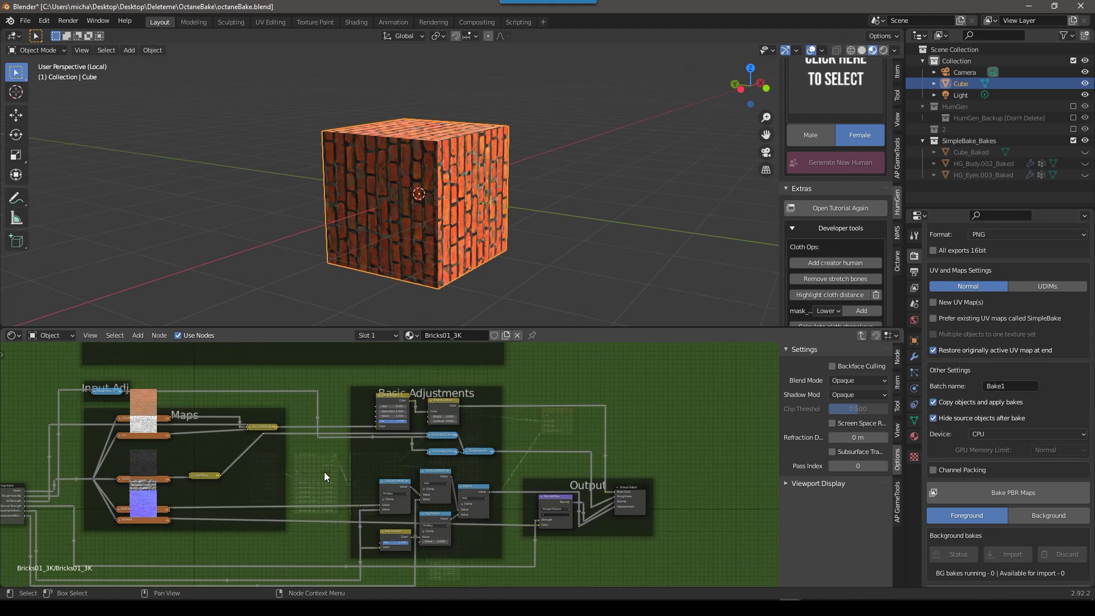
key("Tab")
scroll(600, 477, "up", 3)
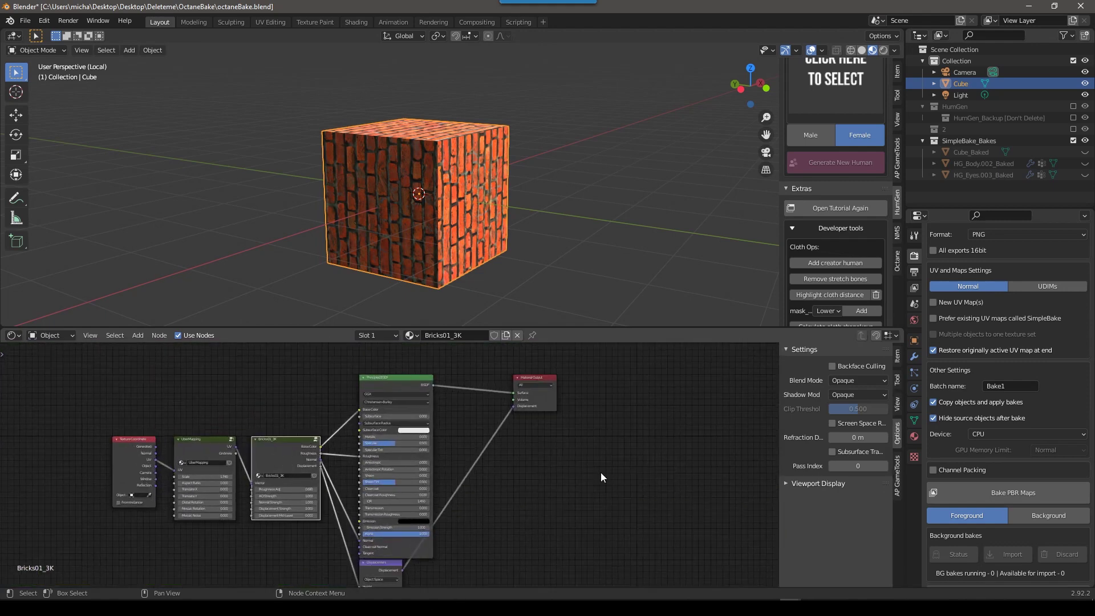
- Render the viewport live in Octane, convert the brick material to Octane, and move the emission nodes aside
key("z")
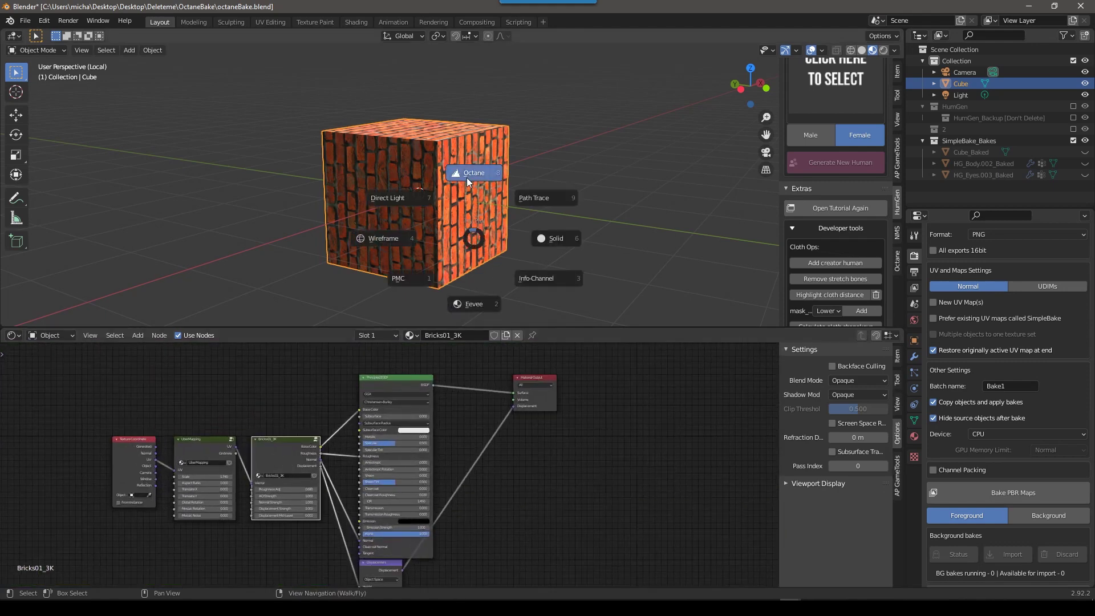
left_click(467, 179)
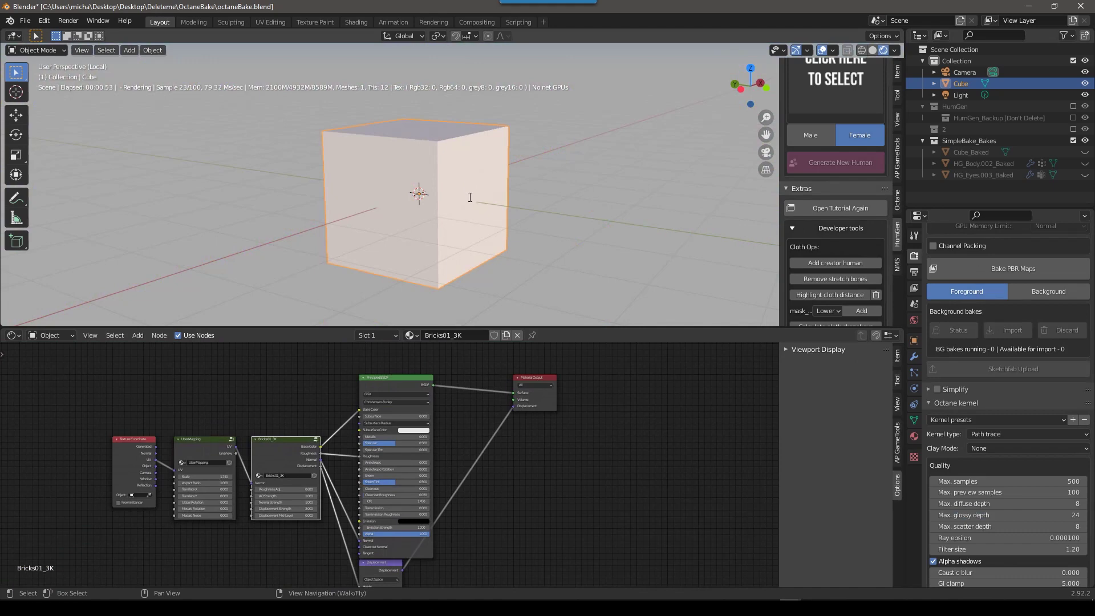
key("F3")
left_click(512, 211)
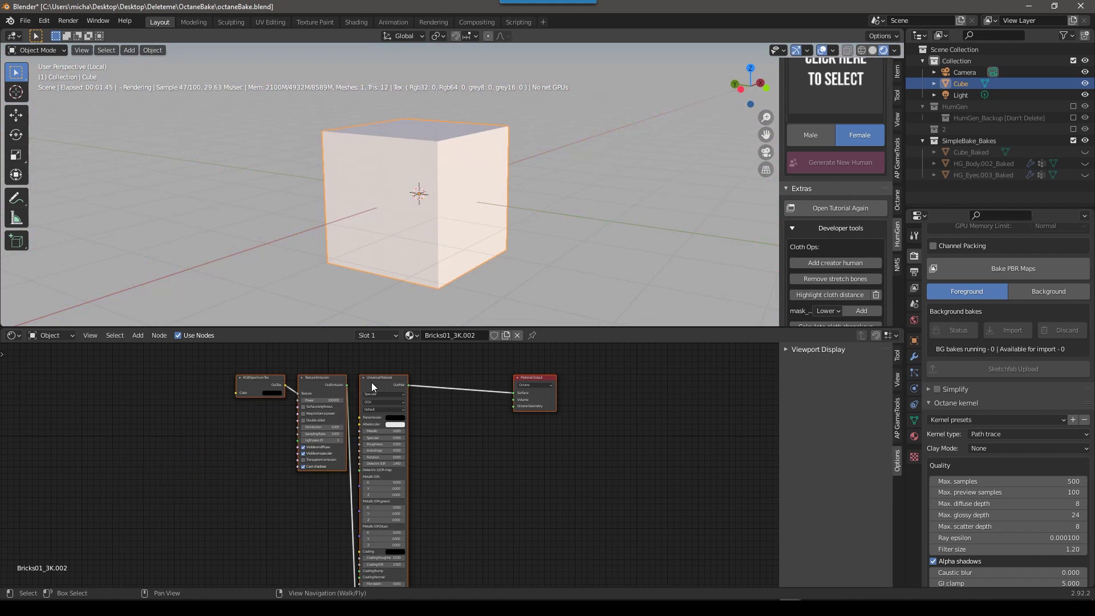
left_click_drag(240, 371, 273, 384)
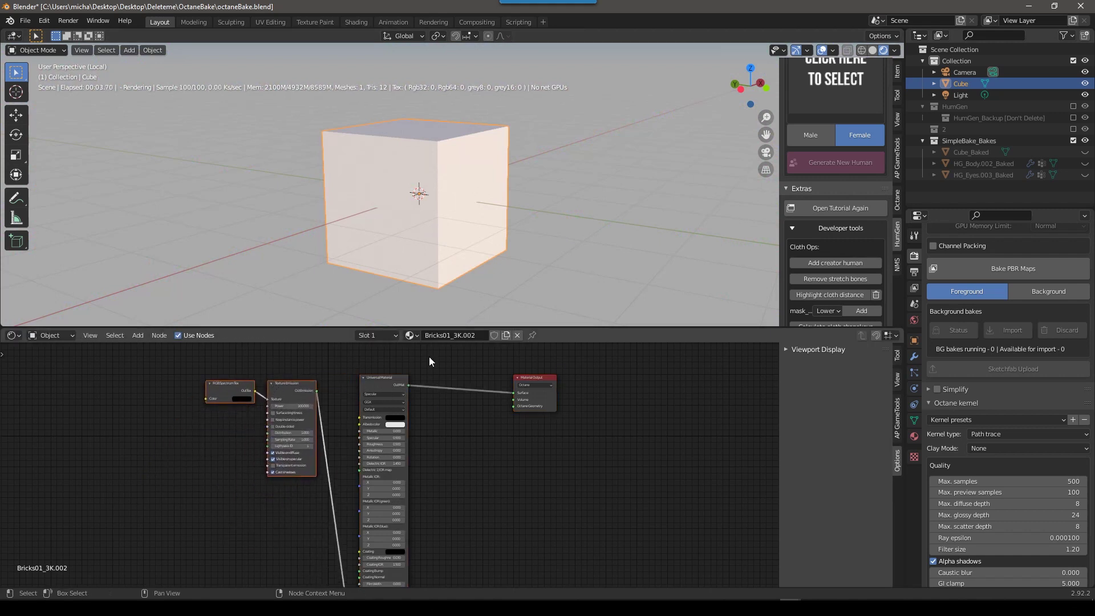
left_click(410, 336)
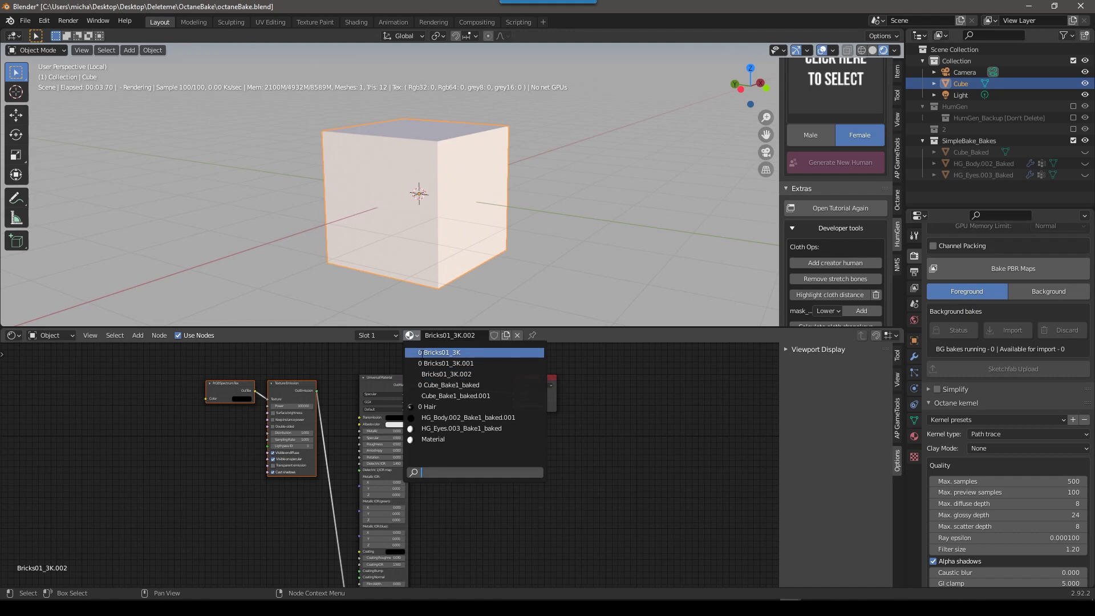
- Switch the cube back to the Bricks01_3K material and inspect its group's texture maps
left_click(433, 352)
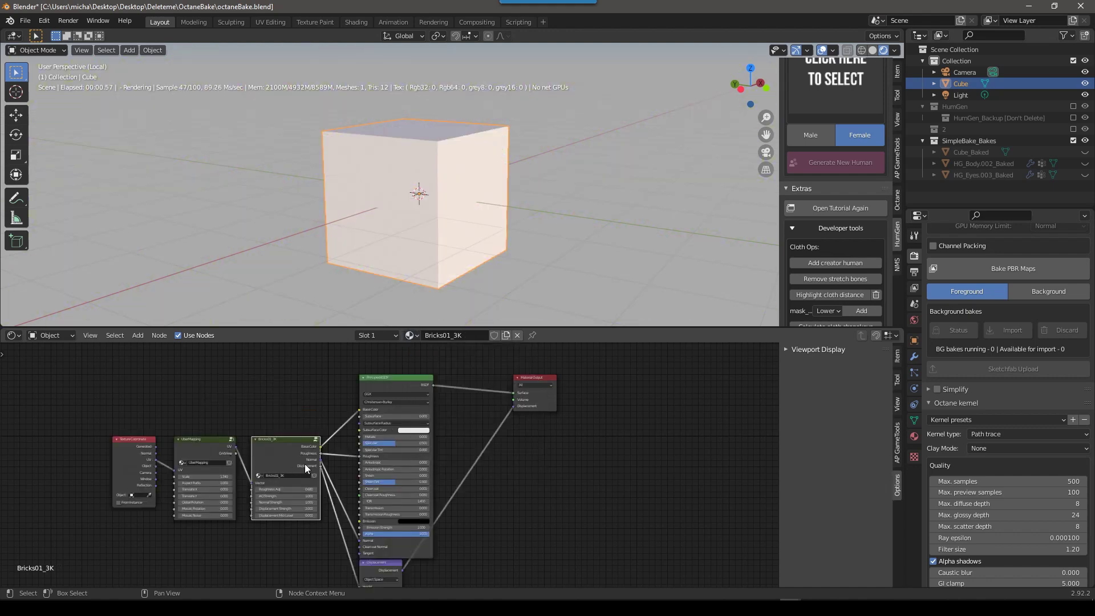
key("Tab")
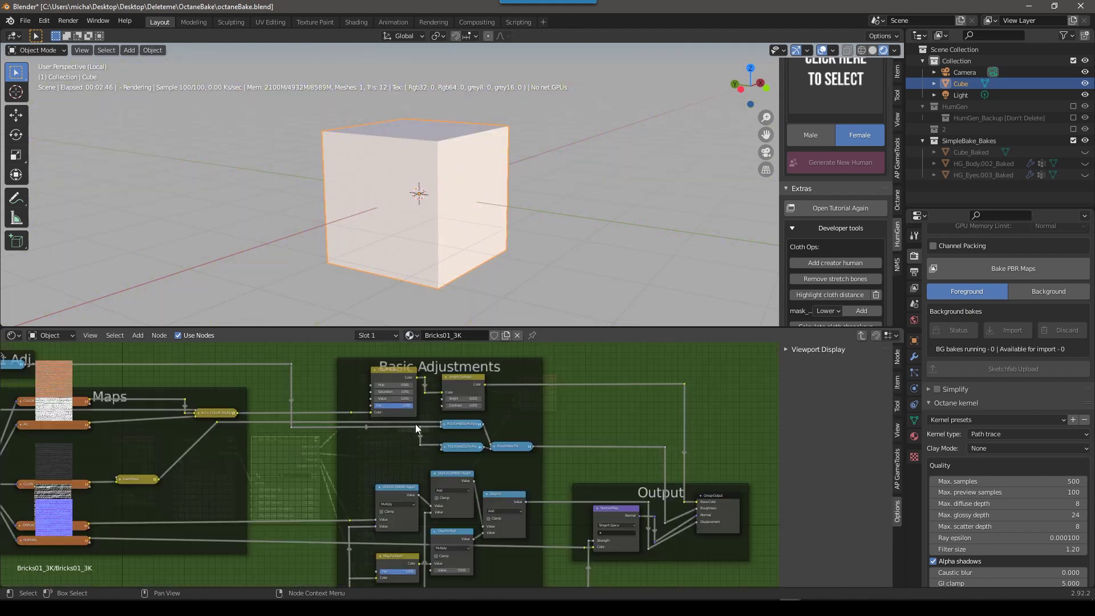
scroll(415, 423, "up", 2)
scroll(329, 432, "up", 3)
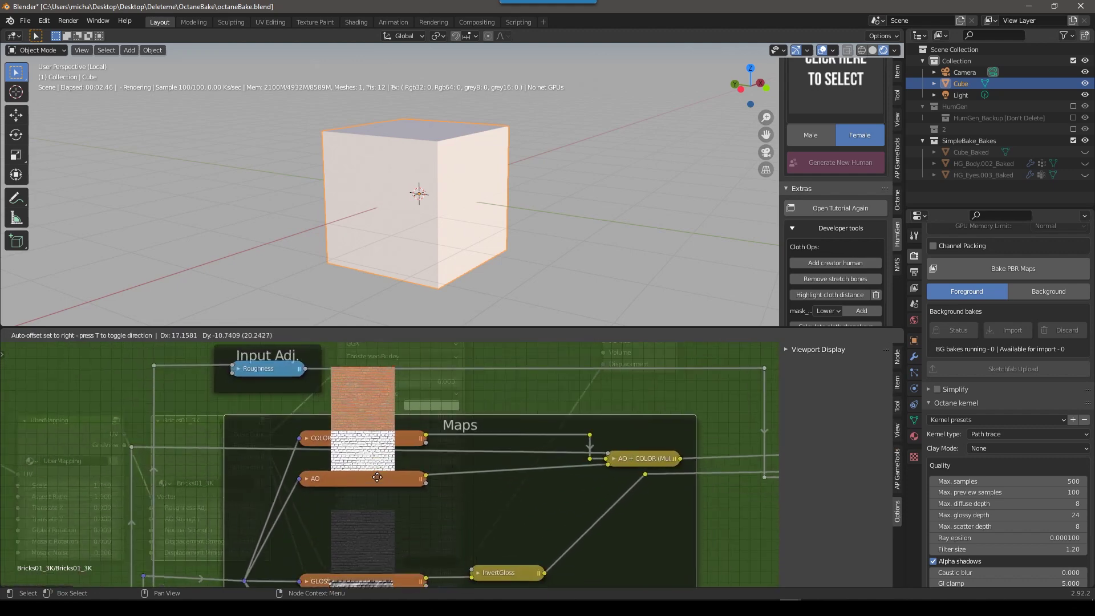
middle_click_drag(456, 459, 446, 425)
scroll(447, 425, "up", 1)
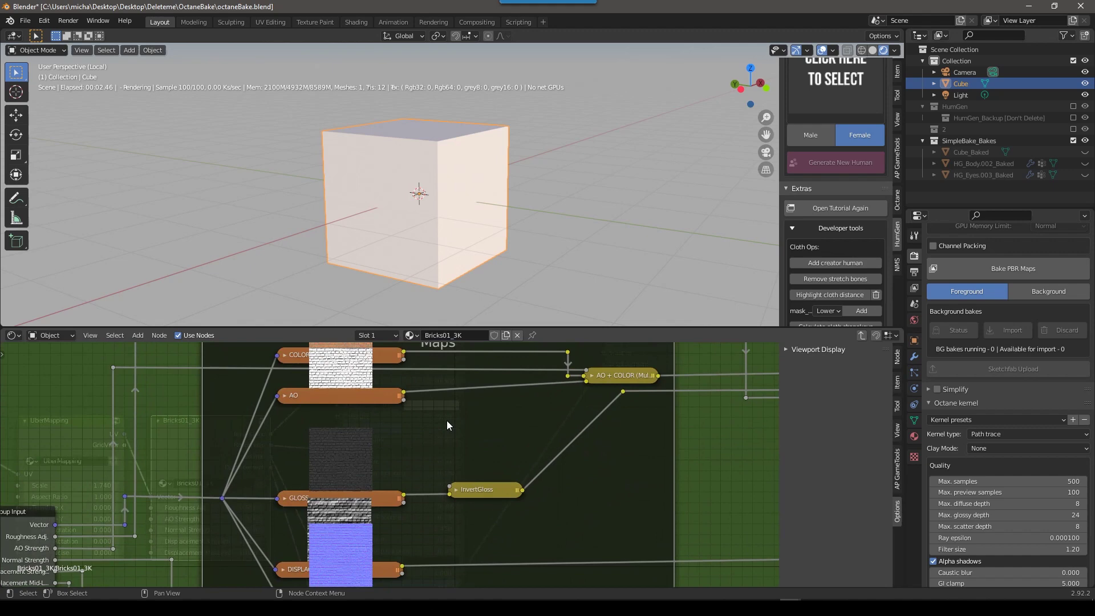
key("Tab")
- Move the Principled BSDF node up to uncover the Displacement node
scroll(459, 450, "down", 2)
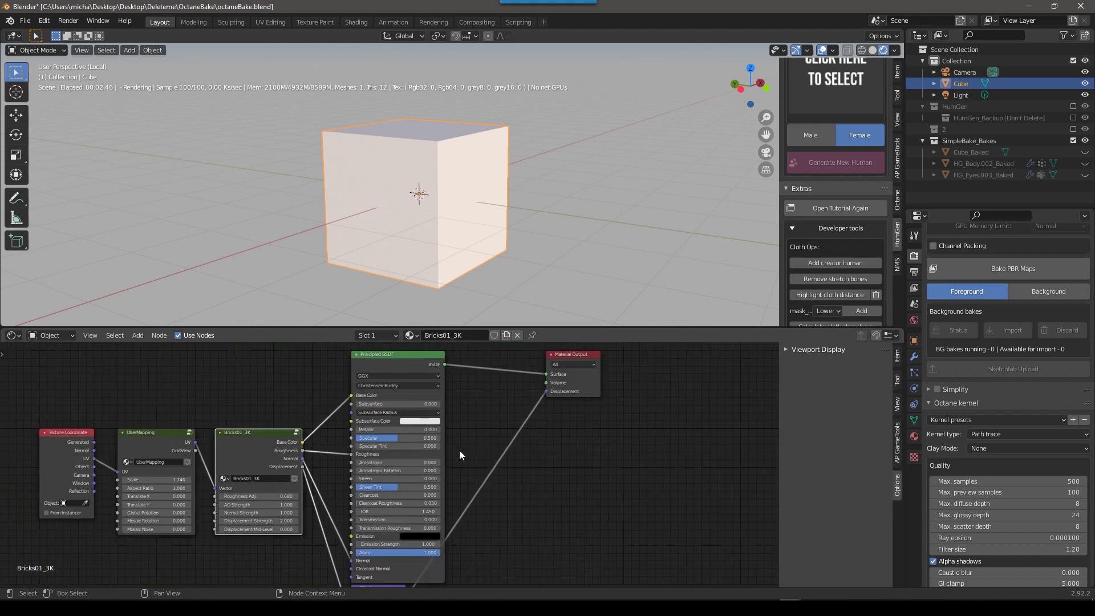
scroll(462, 453, "down", 1)
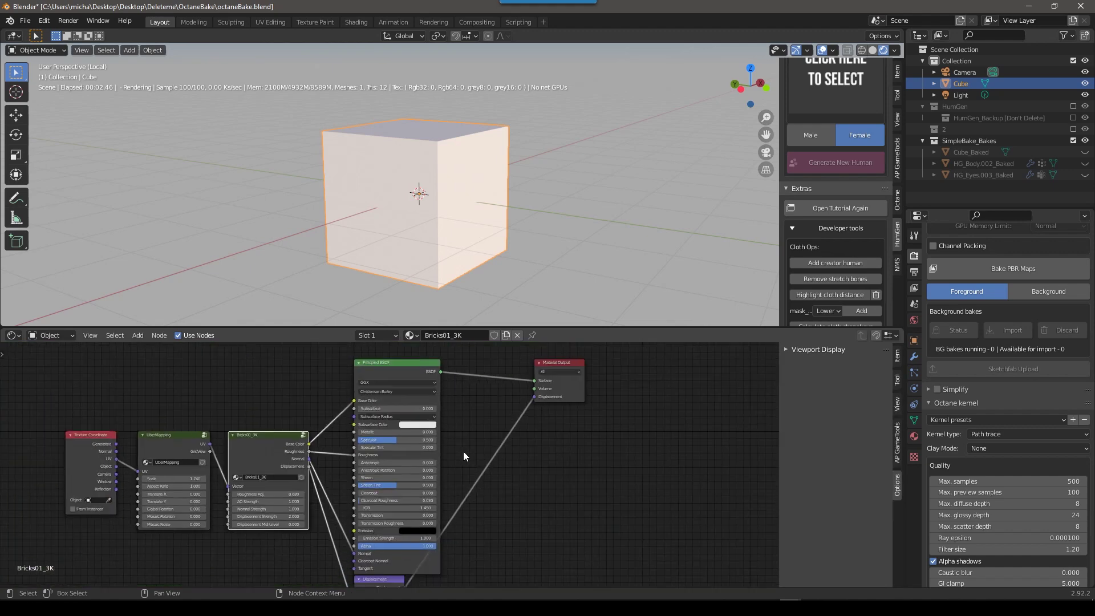
scroll(463, 450, "down", 1)
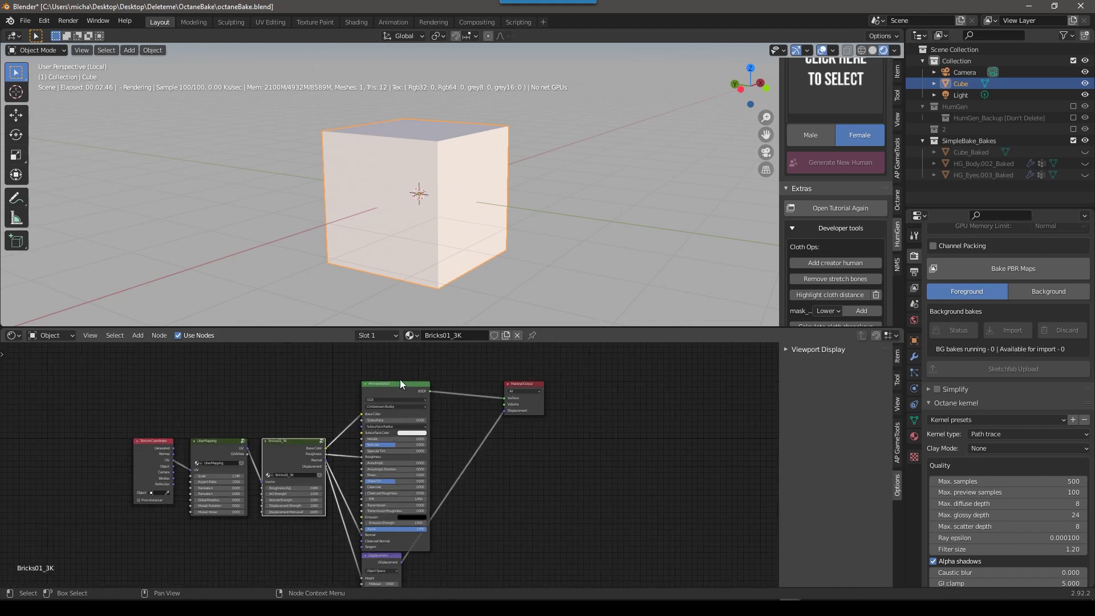
left_click_drag(395, 383, 386, 347)
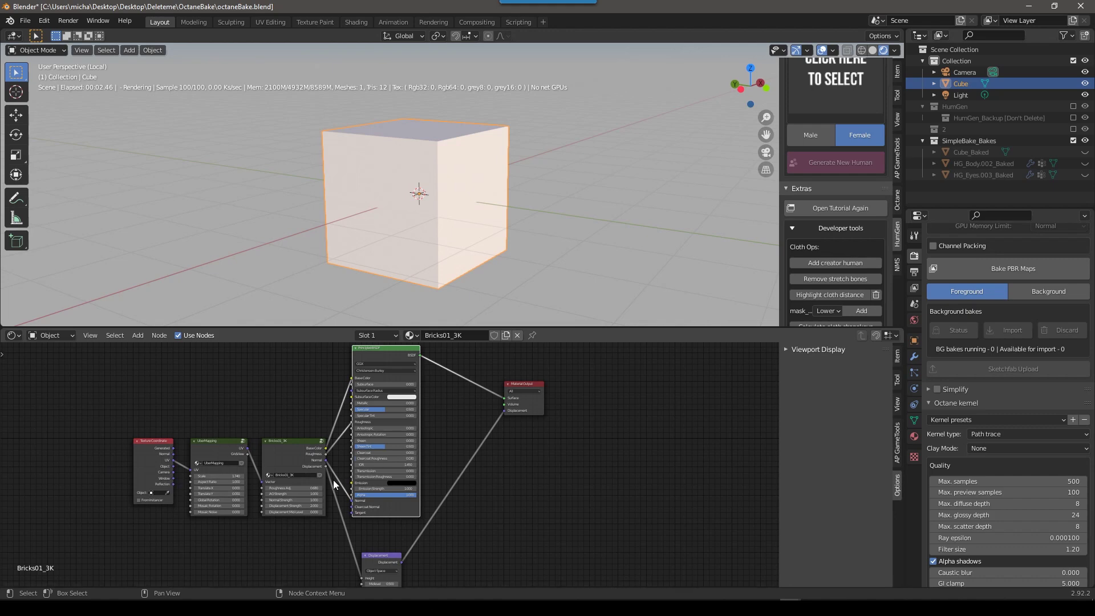
- Switch the viewport from Octane to material preview and raise the UberMapping Scale to 3.050
key("z")
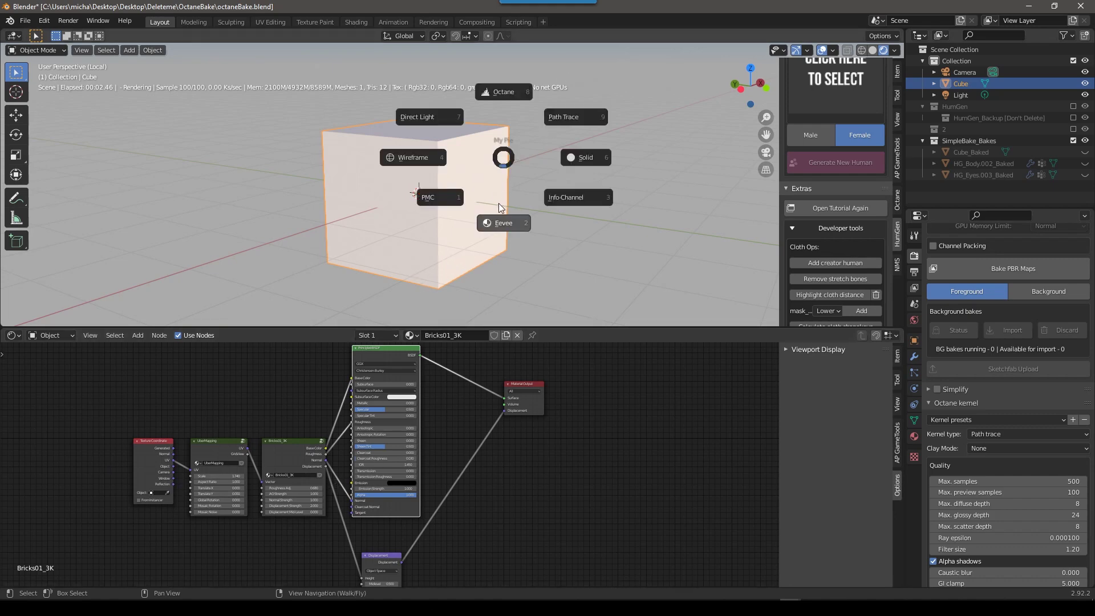
left_click(501, 222)
scroll(451, 232, "down", 1)
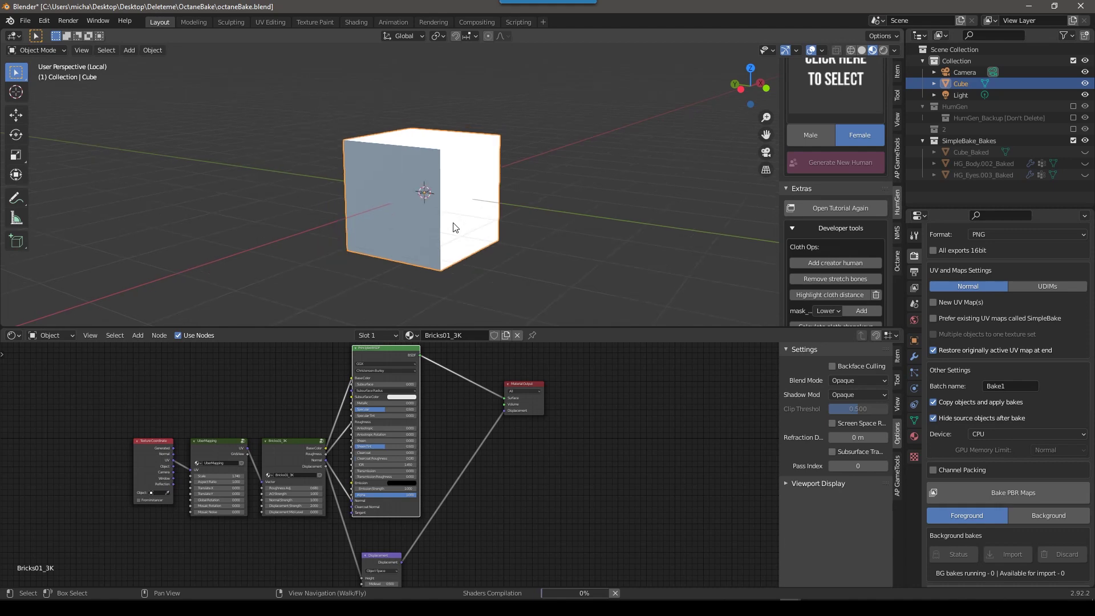
scroll(450, 236, "up", 3)
scroll(471, 248, "down", 3)
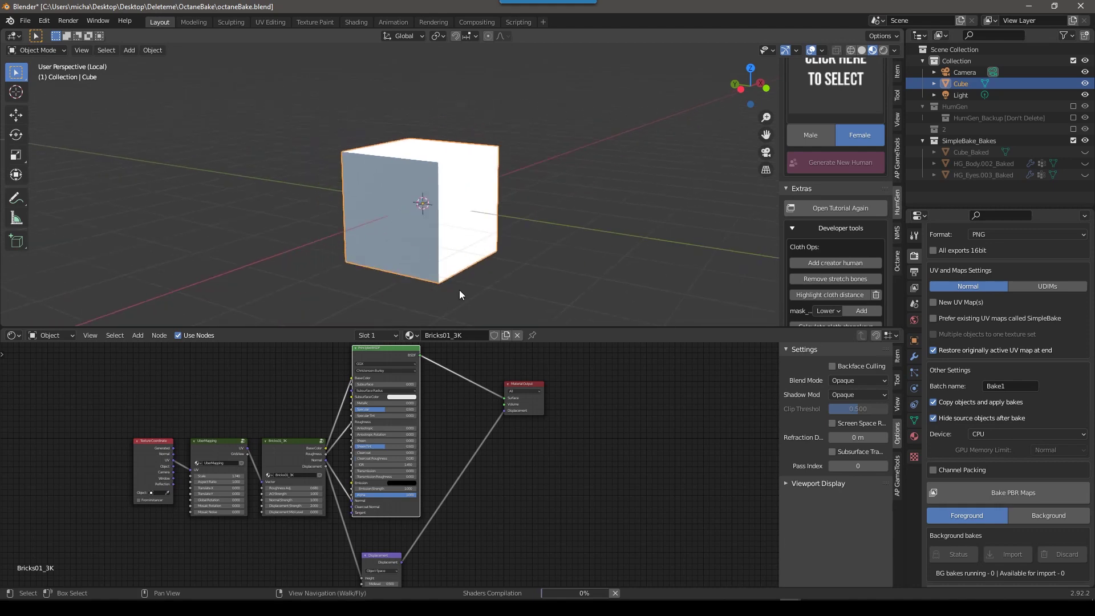
scroll(480, 218, "up", 3)
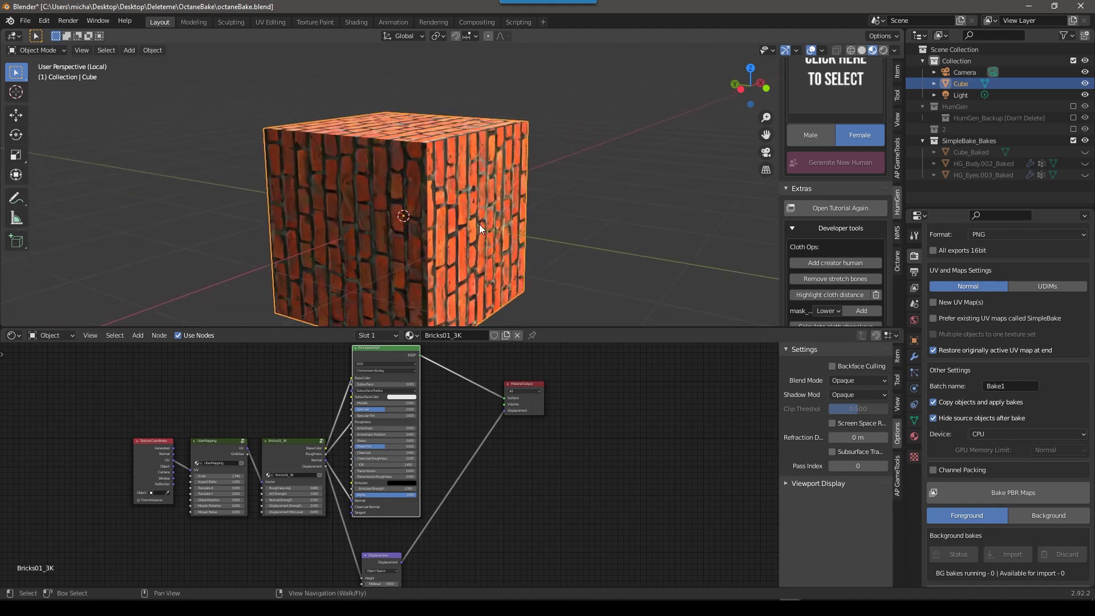
scroll(274, 446, "up", 3)
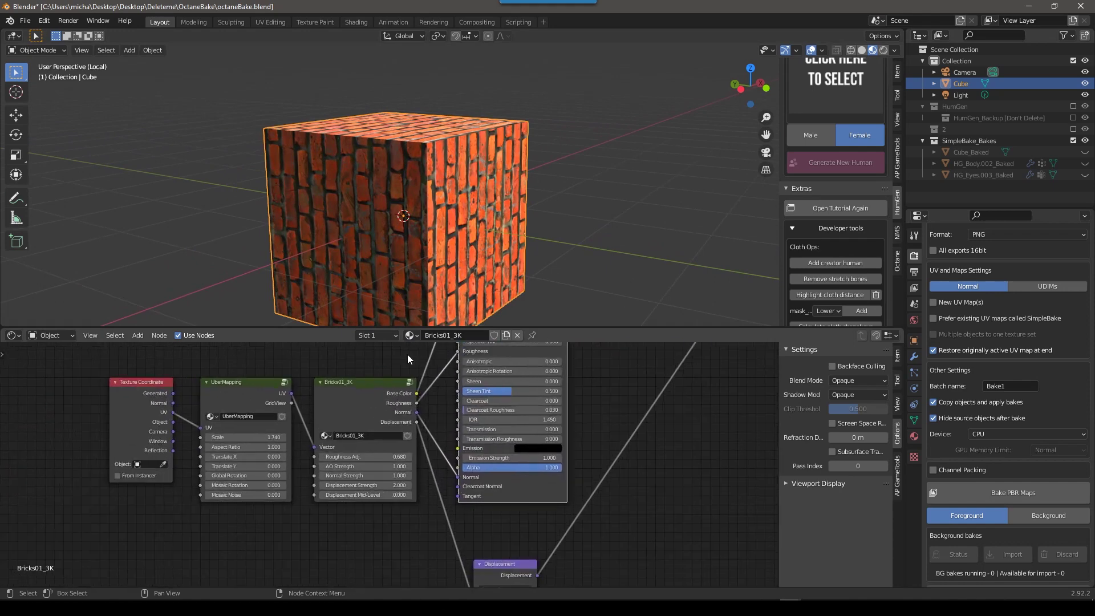
left_click_drag(228, 435, 317, 435)
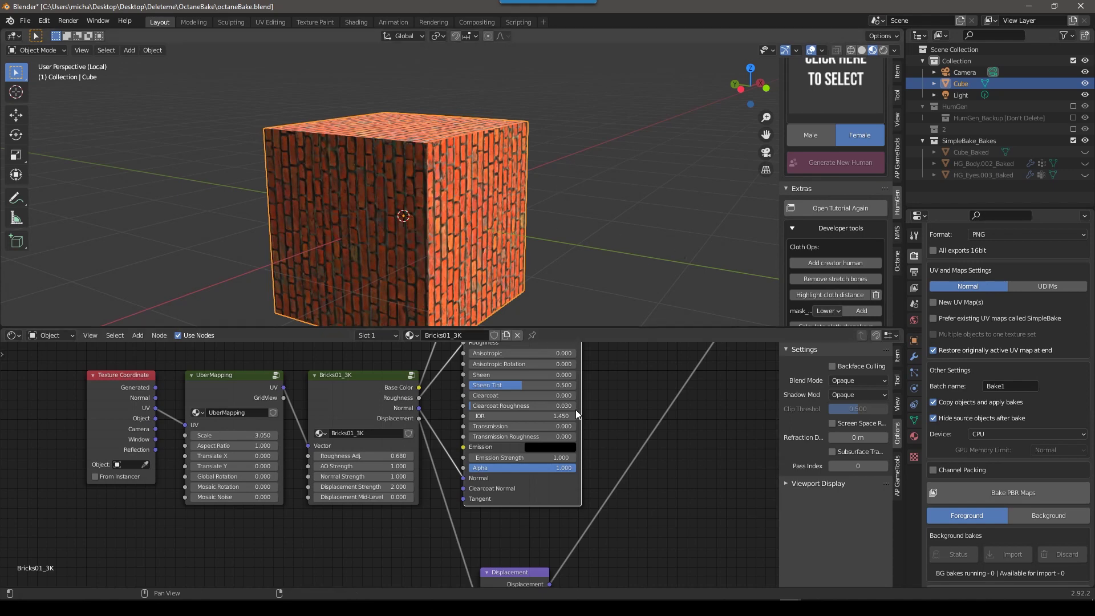
- Scroll Render Properties up to SimpleBake's PBR Bake section and zoom the node editor
scroll(969, 325, "up", 10)
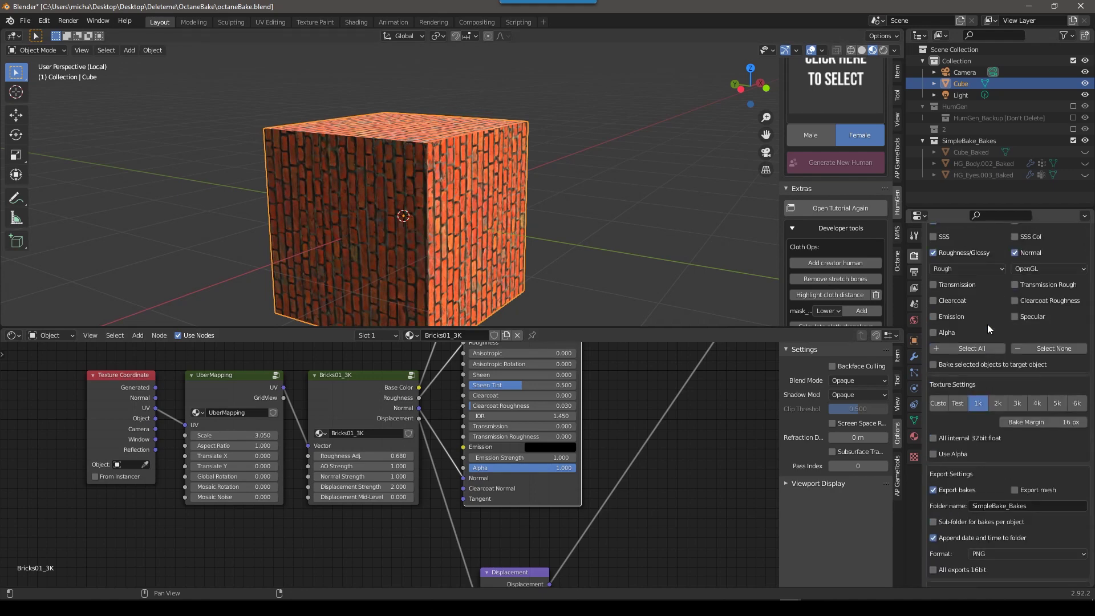
scroll(987, 325, "up", 6)
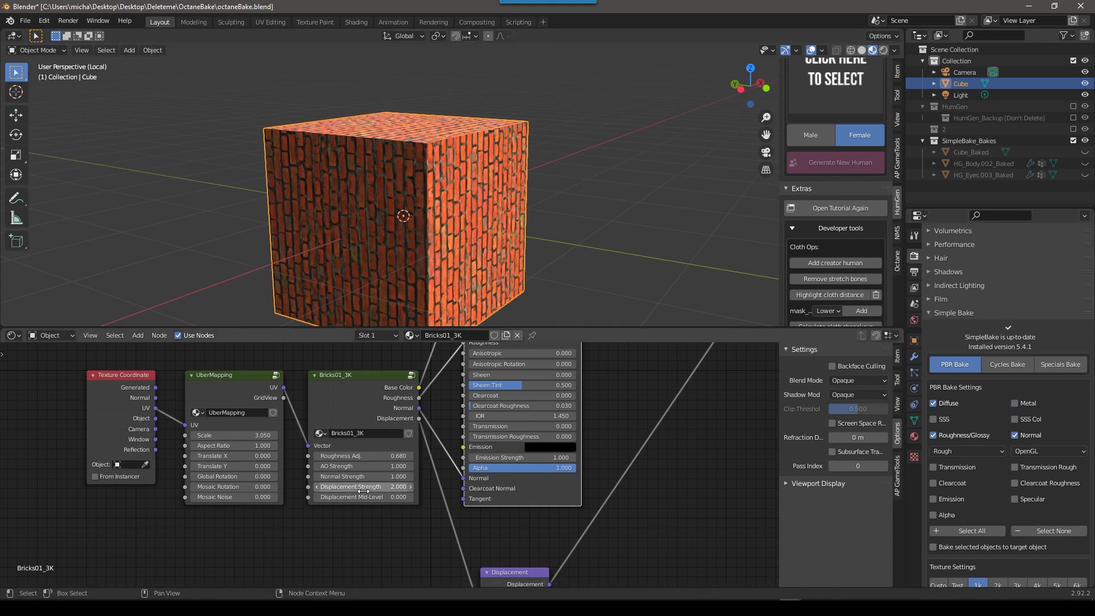
scroll(363, 491, "down", 4)
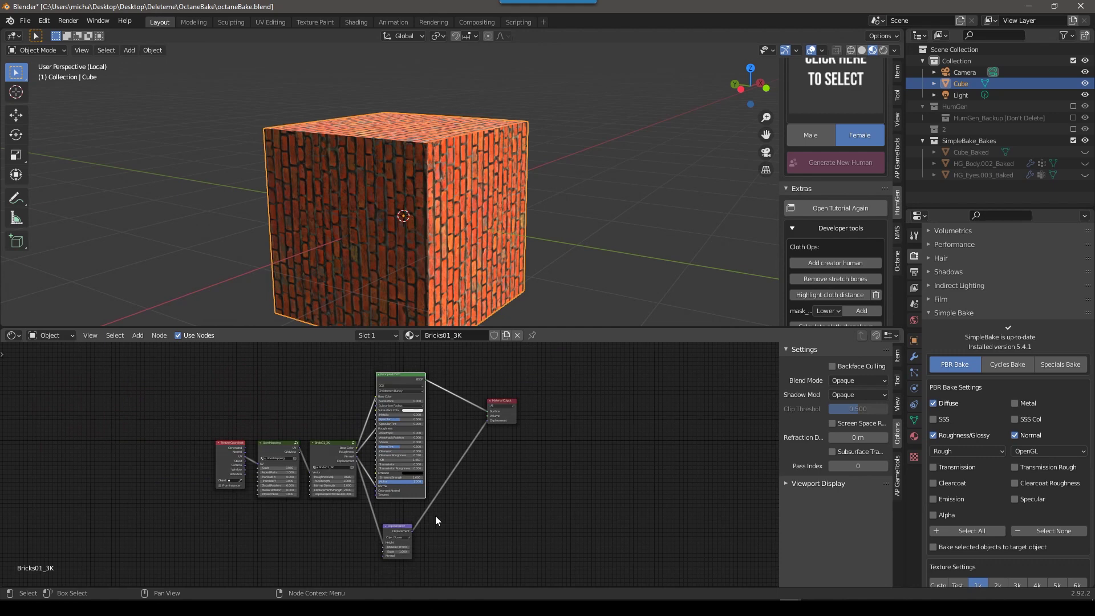
scroll(444, 520, "up", 3)
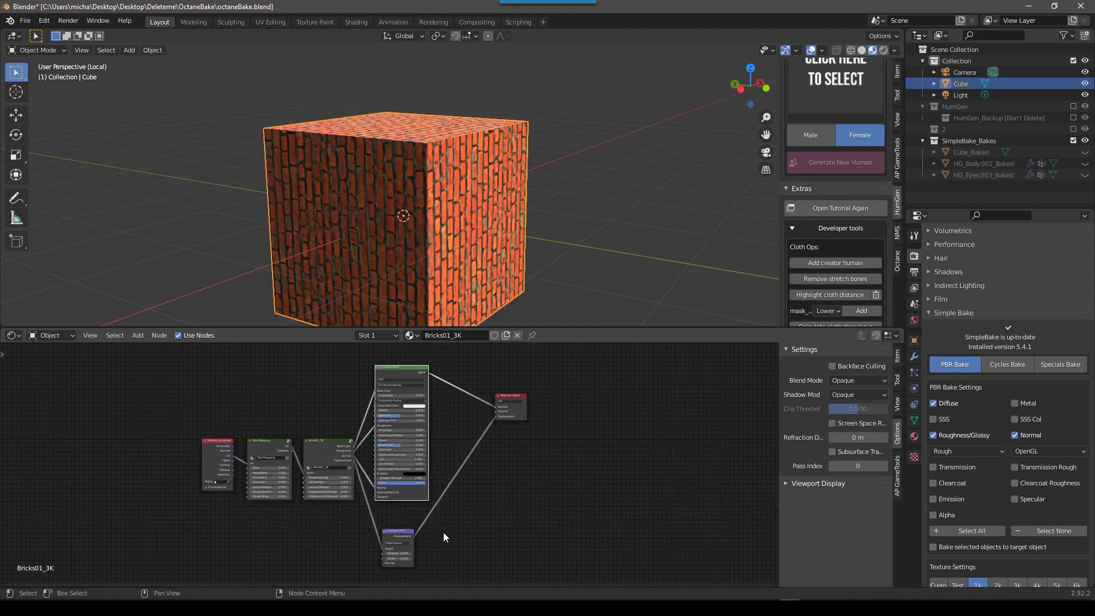
scroll(443, 532, "up", 3)
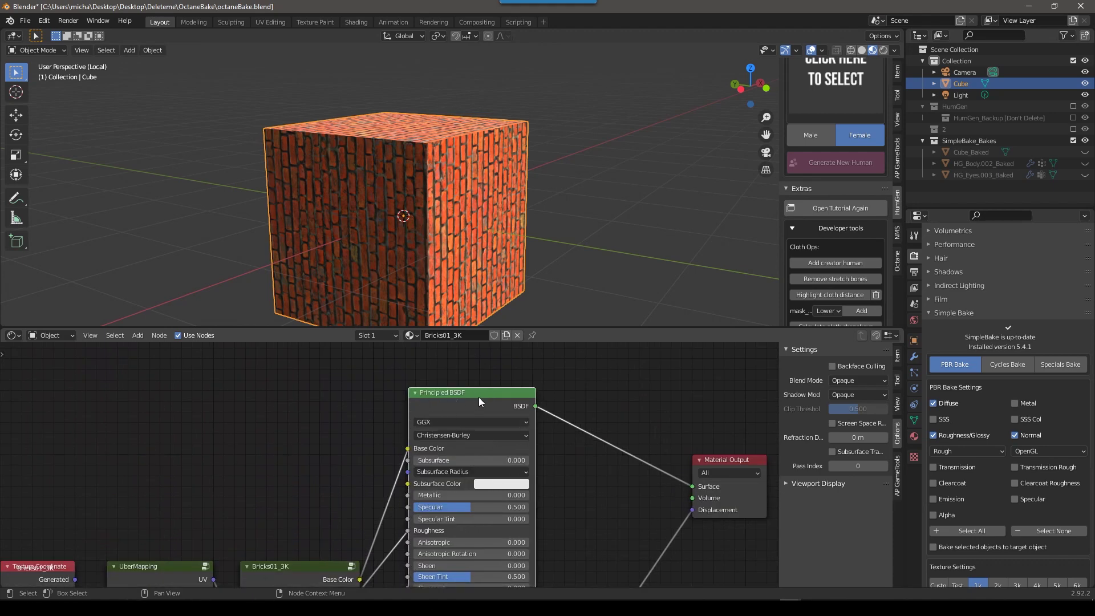
scroll(471, 398, "down", 3)
scroll(451, 414, "up", 2)
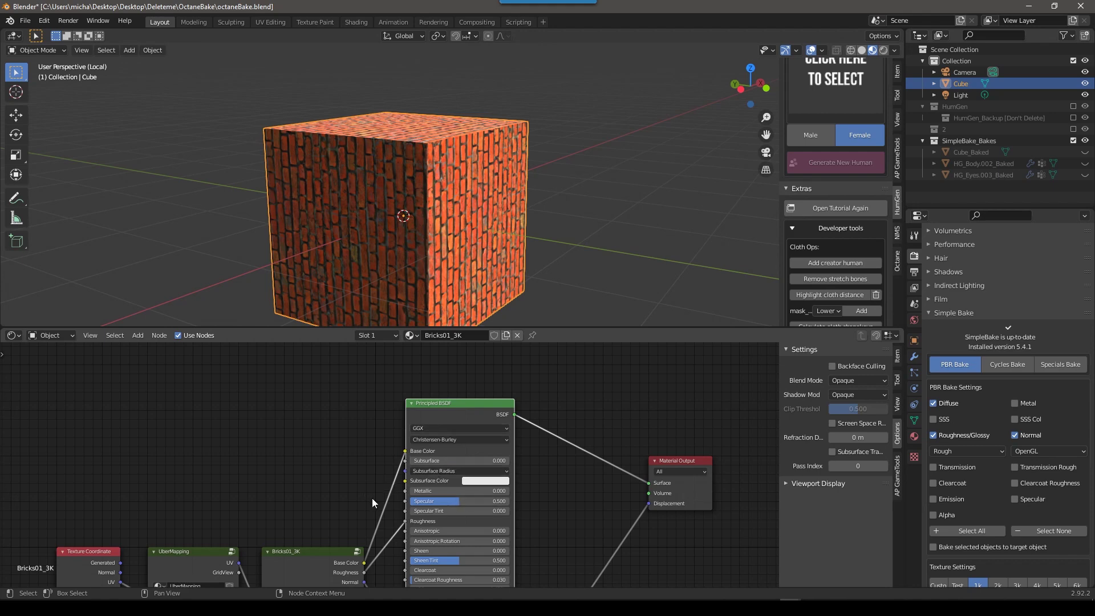
scroll(447, 542, "down", 2)
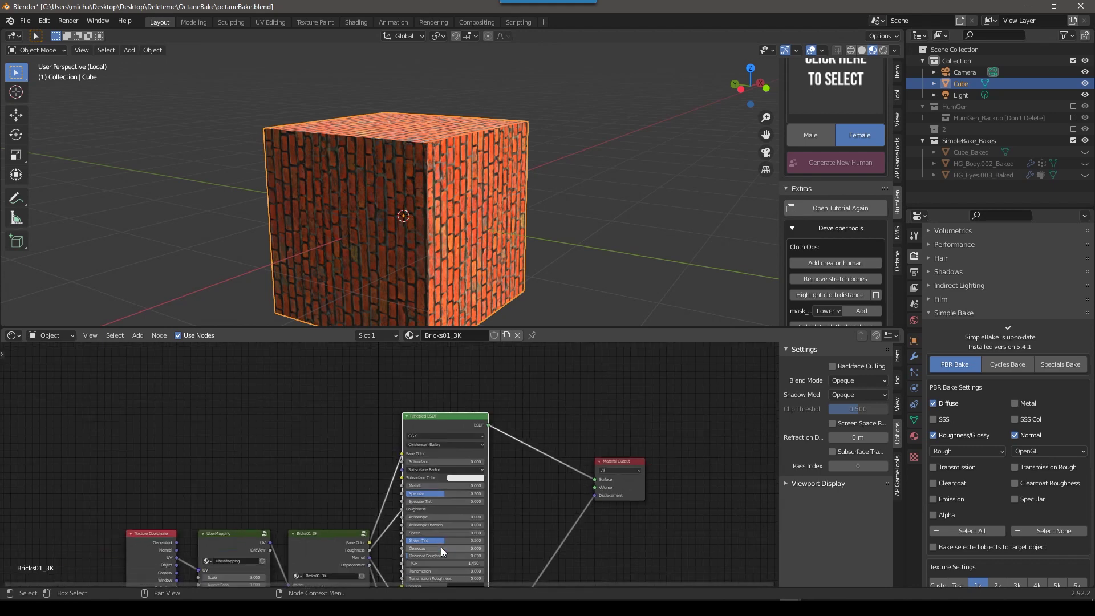
scroll(252, 484, "up", 3)
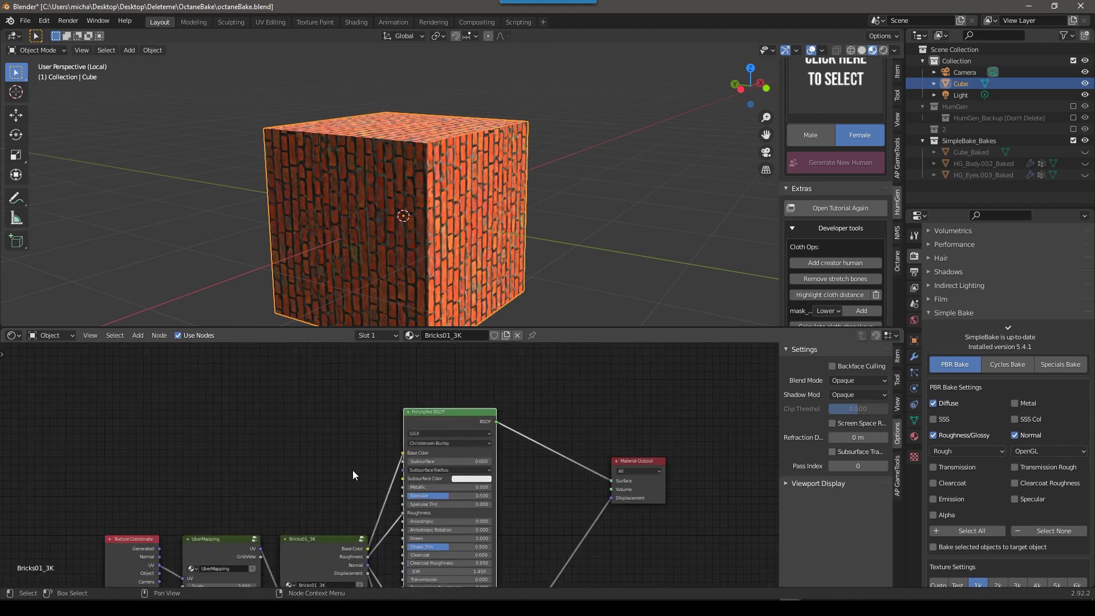
middle_click_drag(353, 474, 268, 436)
scroll(322, 402, "up", 2)
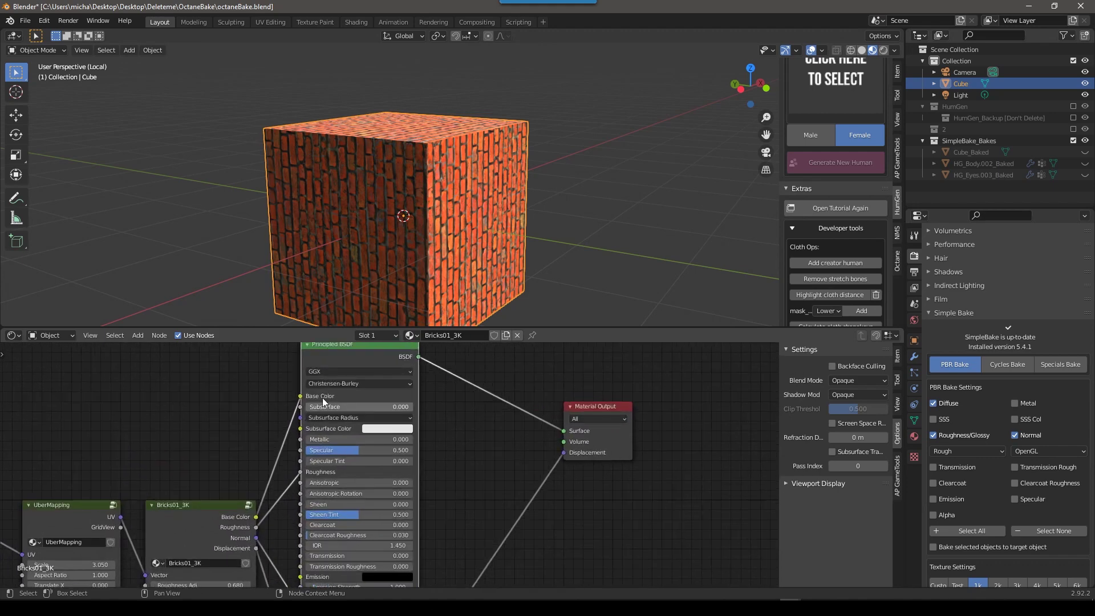
middle_click_drag(356, 374, 446, 400)
scroll(415, 454, "down", 1)
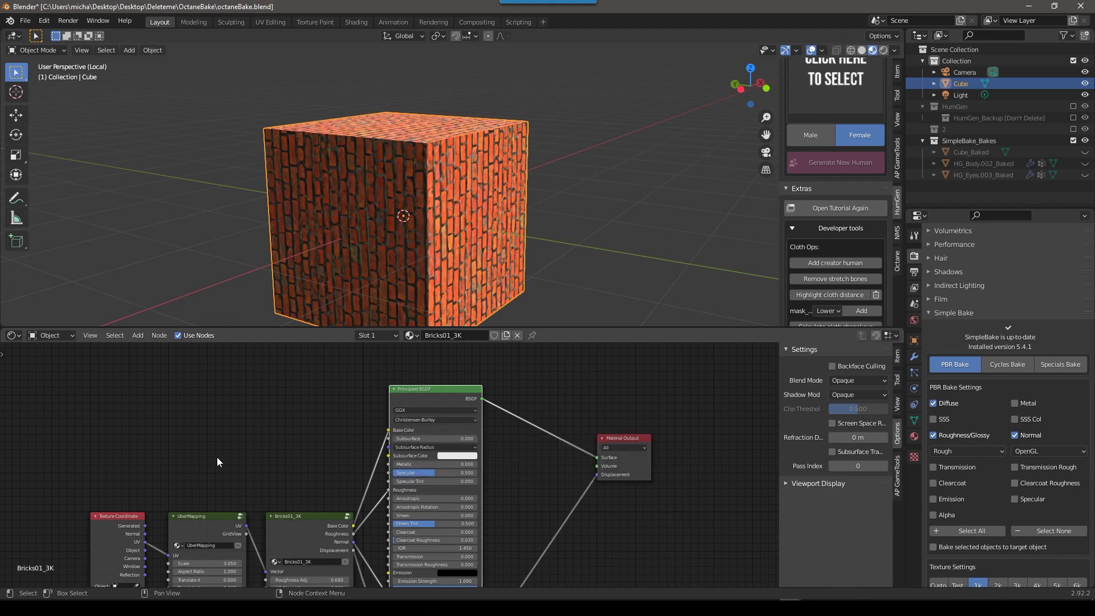
scroll(320, 447, "down", 1)
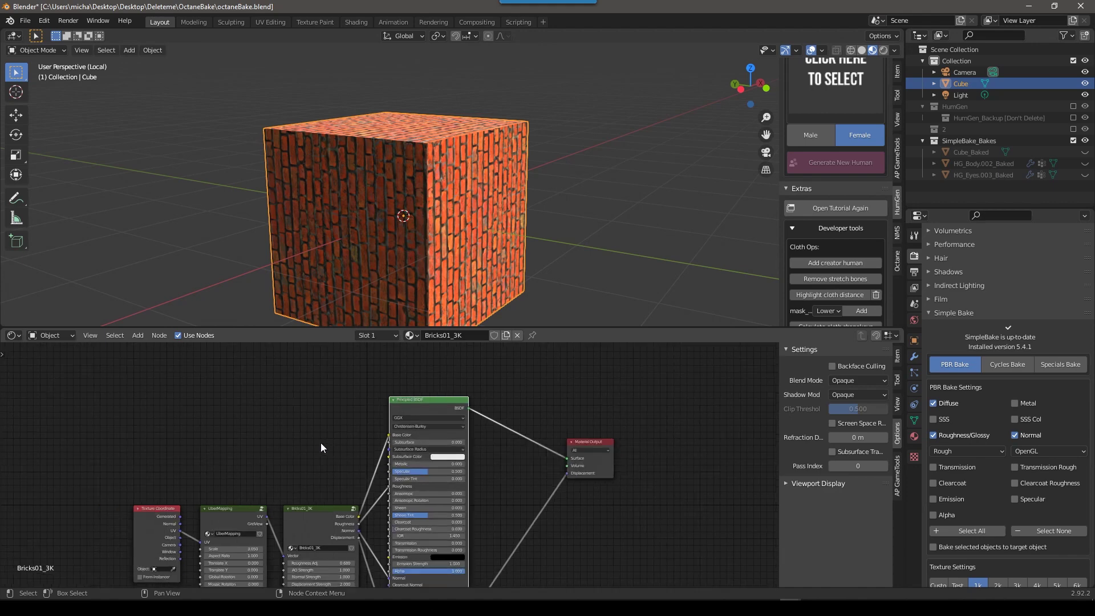
scroll(539, 454, "up", 1)
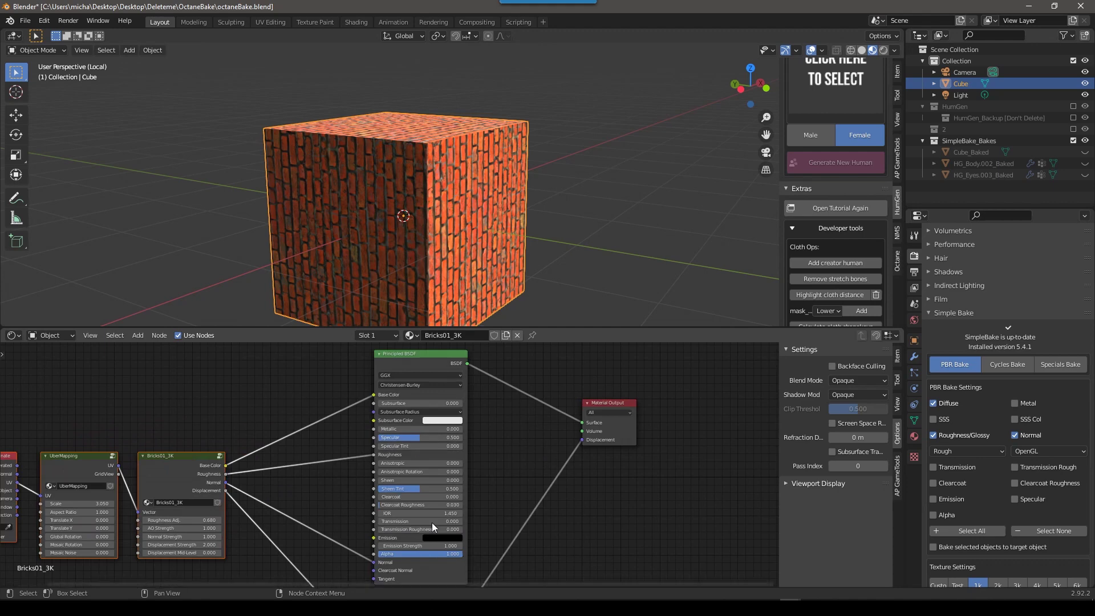
scroll(593, 451, "up", 3)
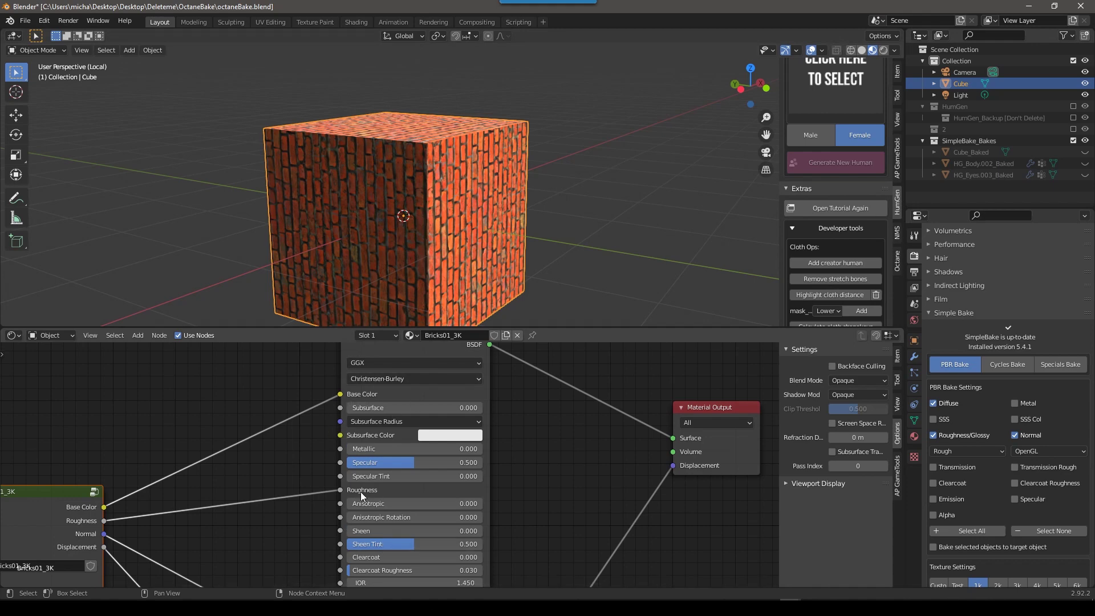
middle_click_drag(361, 491, 367, 410)
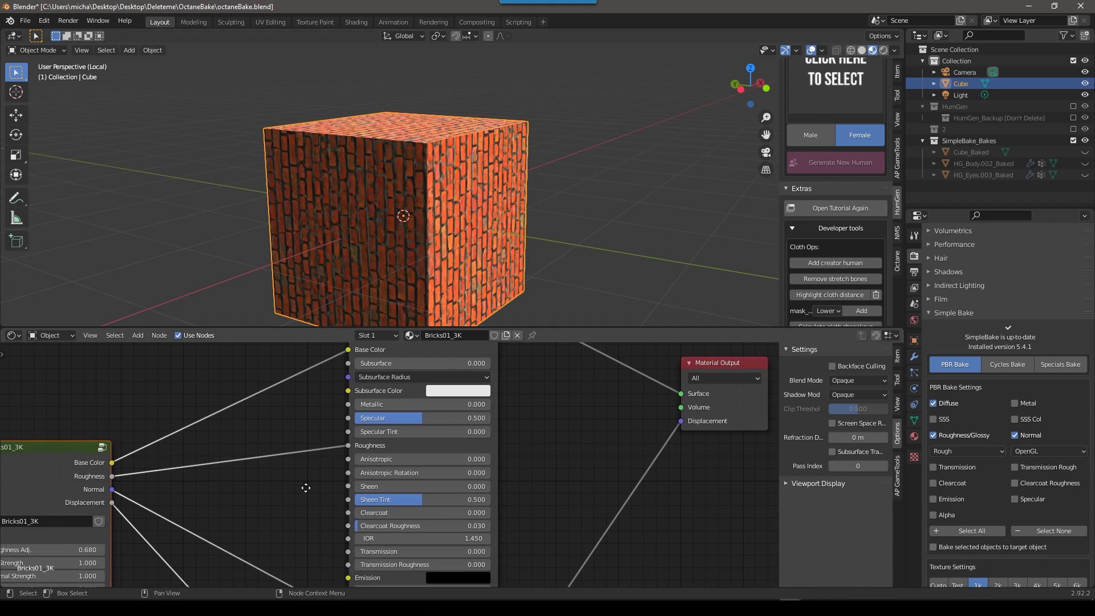
middle_click_drag(300, 454, 313, 403)
scroll(313, 403, "down", 1)
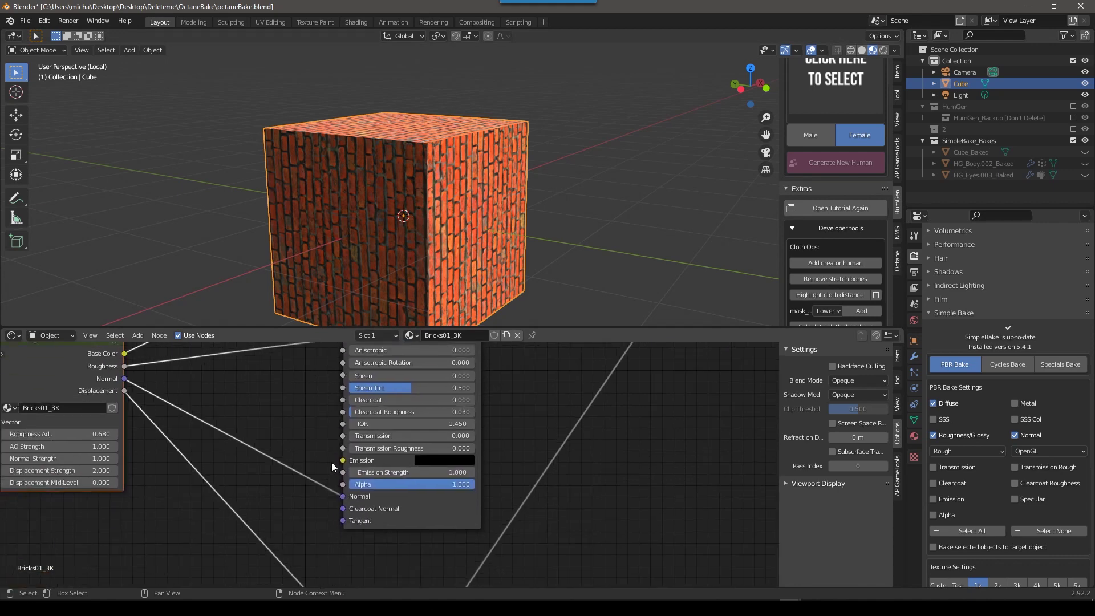
middle_click_drag(333, 467, 331, 401)
scroll(319, 458, "up", 1)
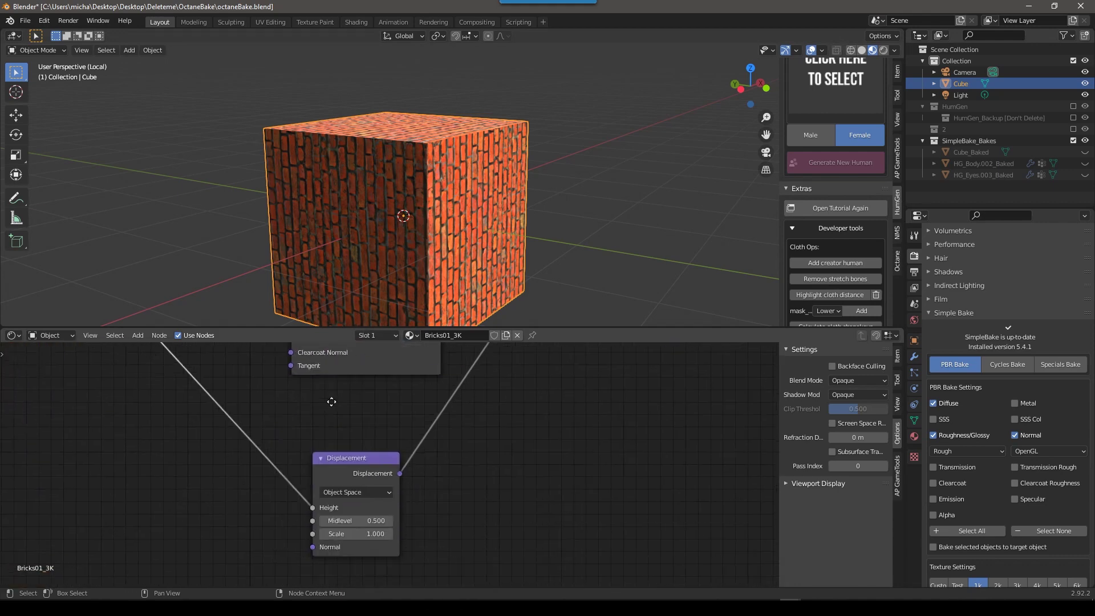
scroll(401, 478, "down", 2)
middle_click_drag(401, 477, 300, 381)
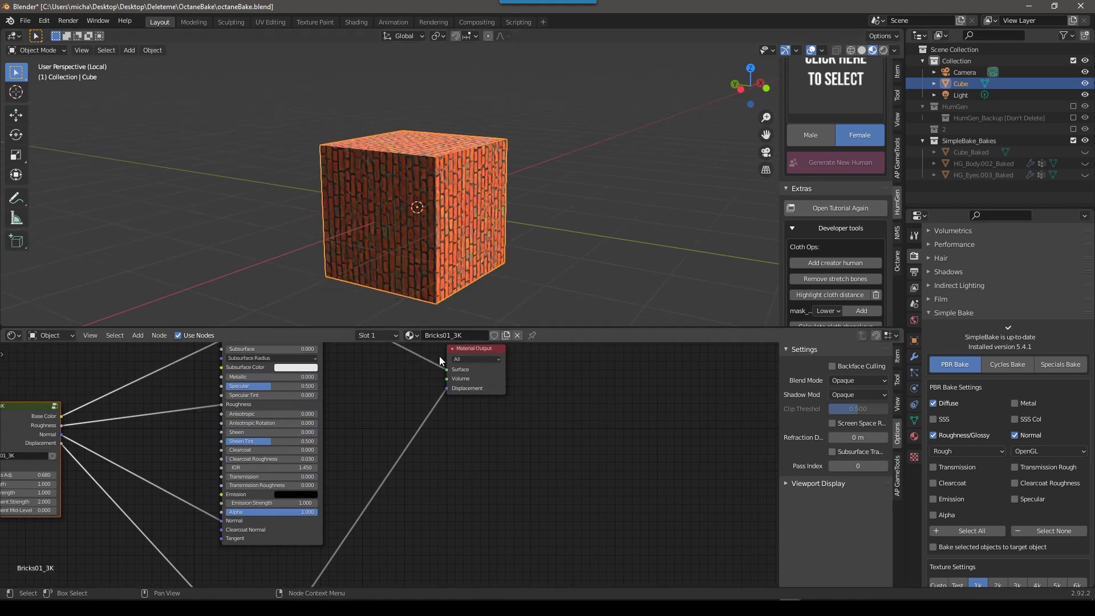
middle_click_drag(440, 360, 410, 409)
scroll(411, 409, "up", 2)
scroll(450, 198, "up", 5)
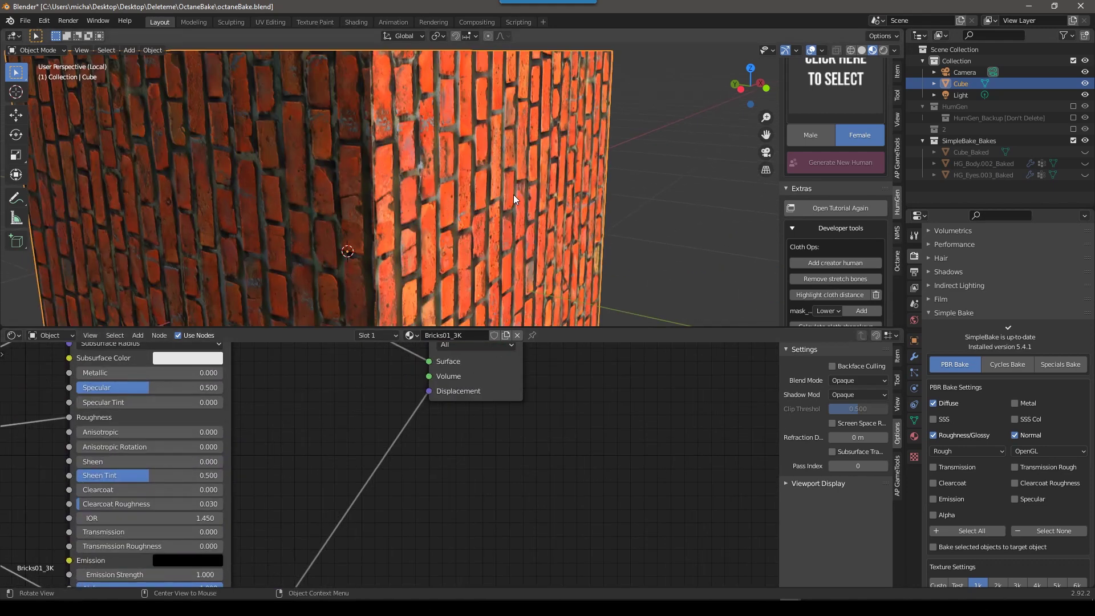
middle_click_drag(513, 193, 495, 231)
scroll(495, 231, "up", 2)
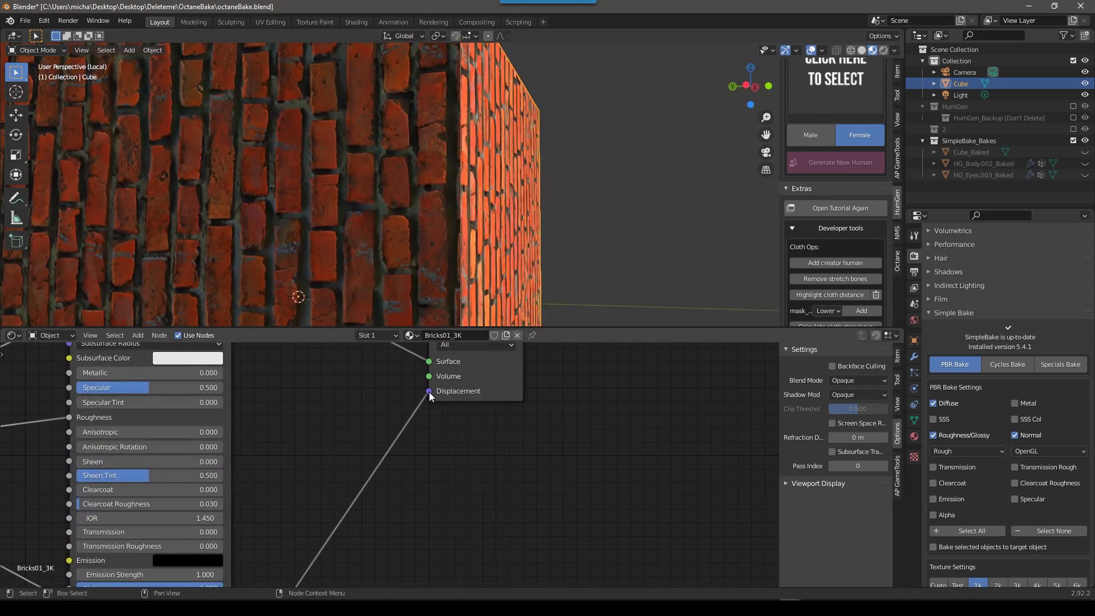
left_click_drag(428, 392, 402, 453)
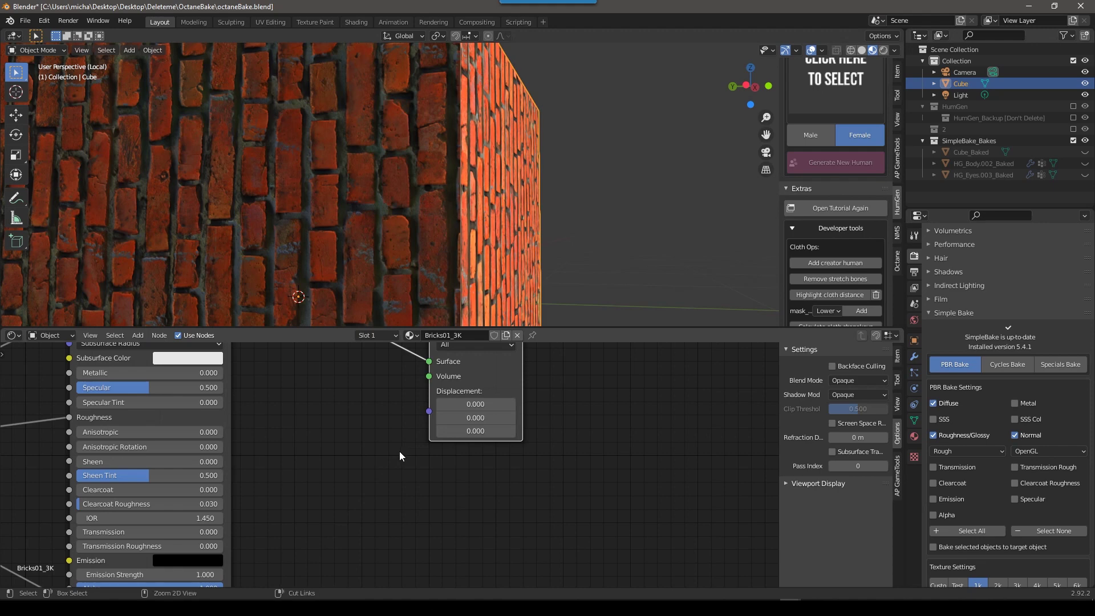
key("ctrl+z")
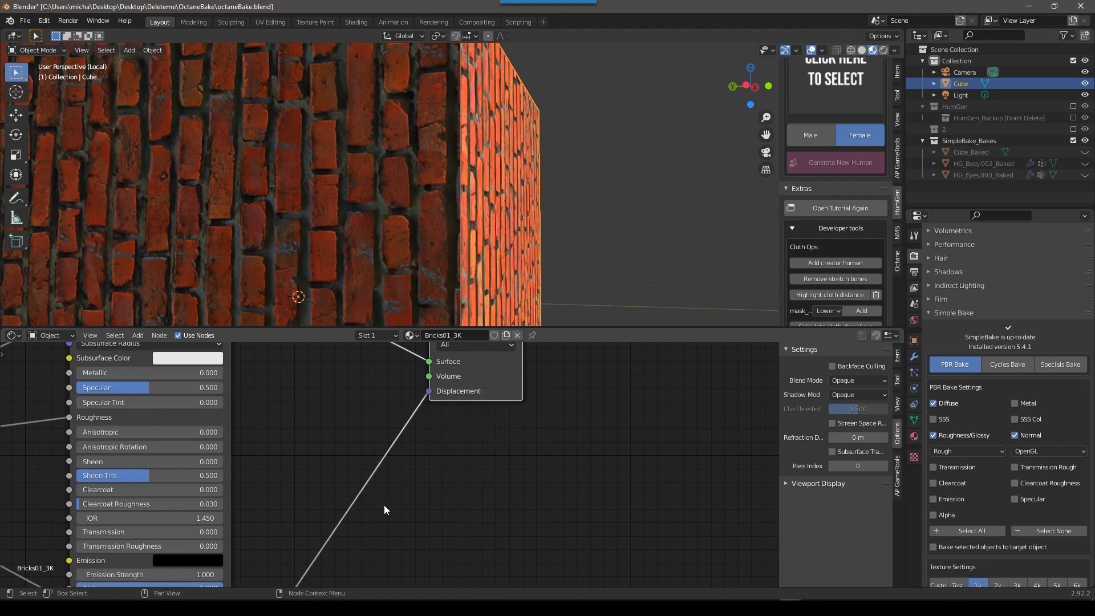
scroll(384, 505, "down", 2)
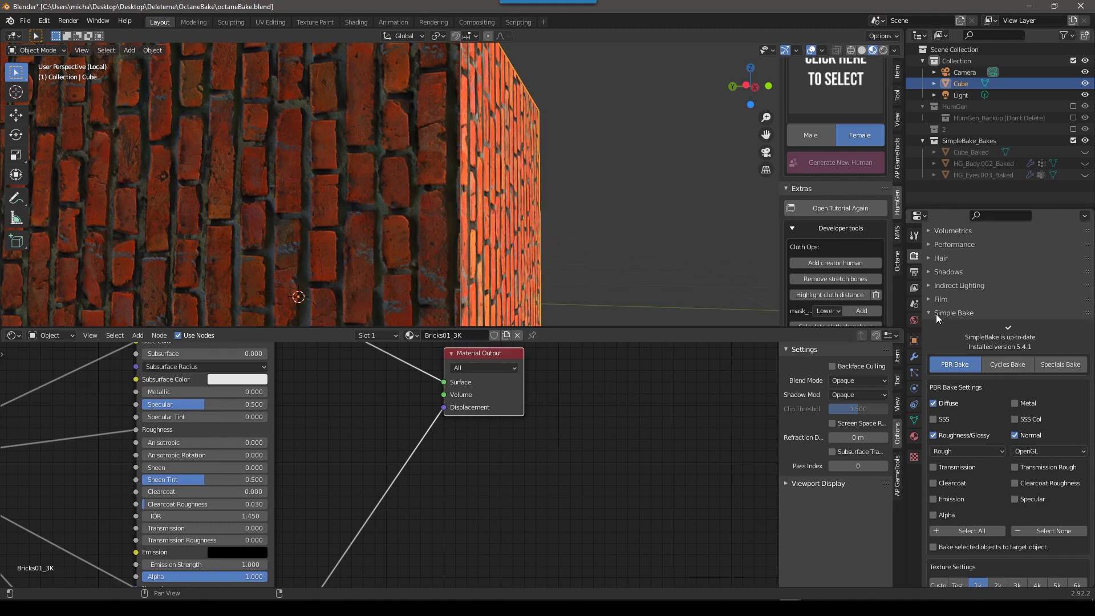
- Switch the render engine to Cycles and expand the Bake settings, keeping Bake Type at Normal
scroll(947, 286, "up", 6)
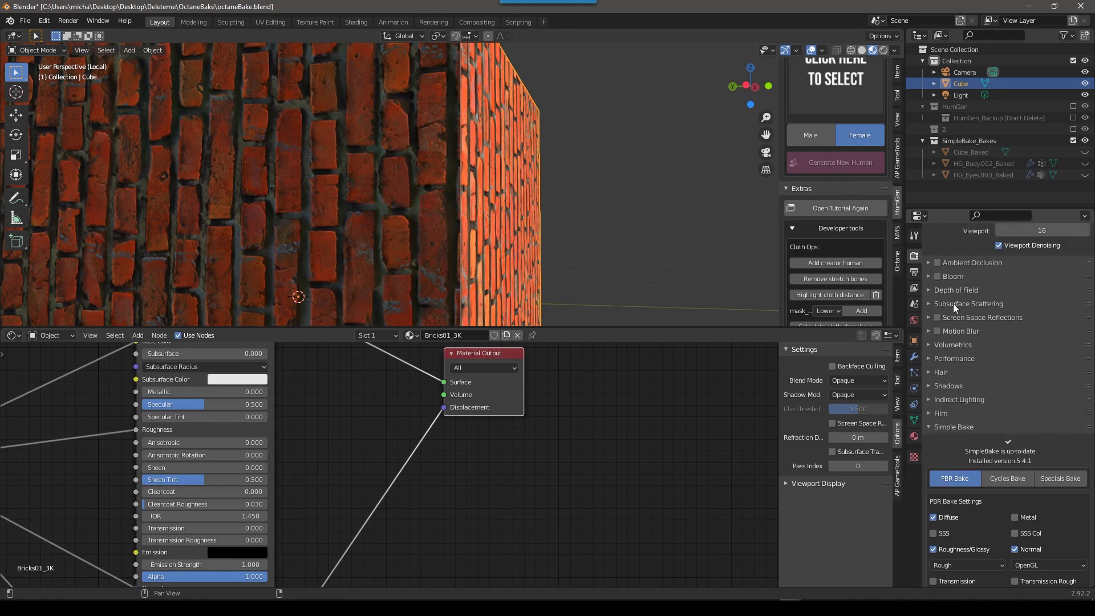
scroll(967, 389, "up", 2)
left_click(1021, 256)
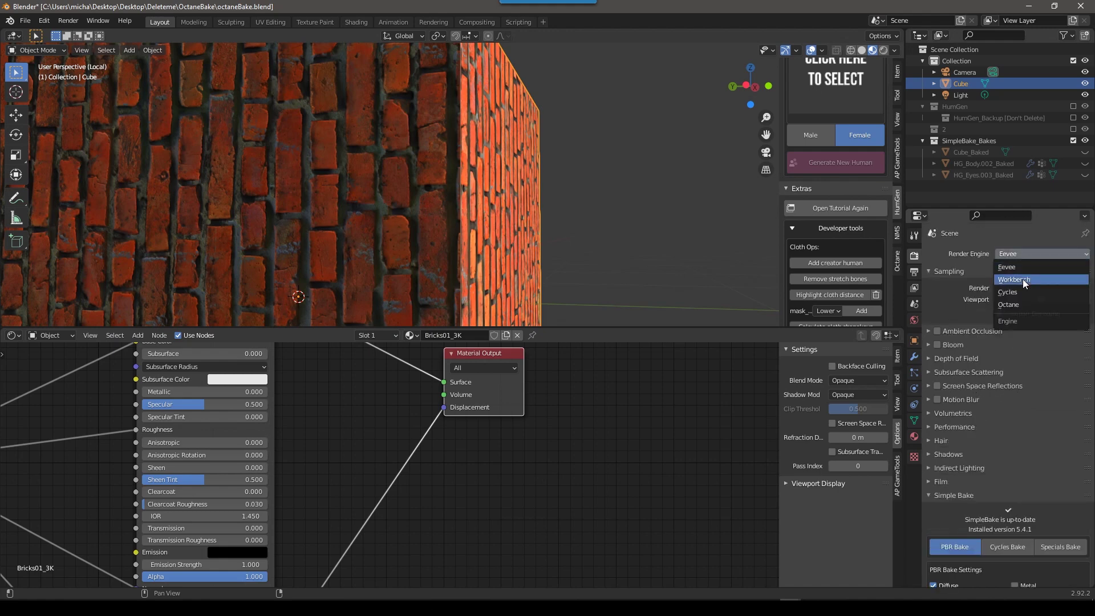
left_click(1019, 292)
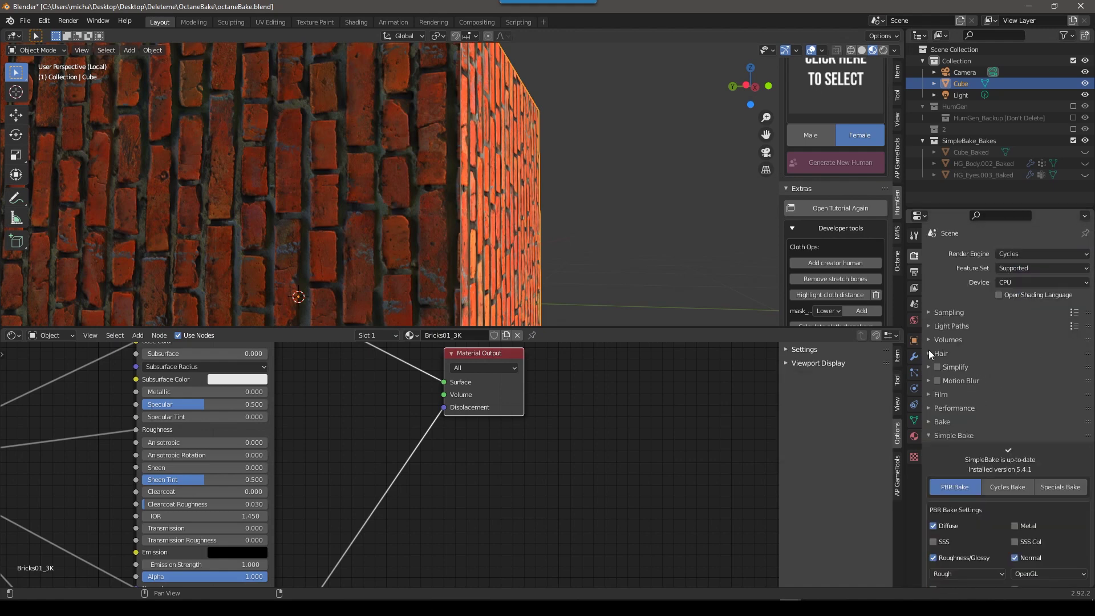
left_click(930, 422)
scroll(963, 402, "down", 5)
left_click(1002, 352)
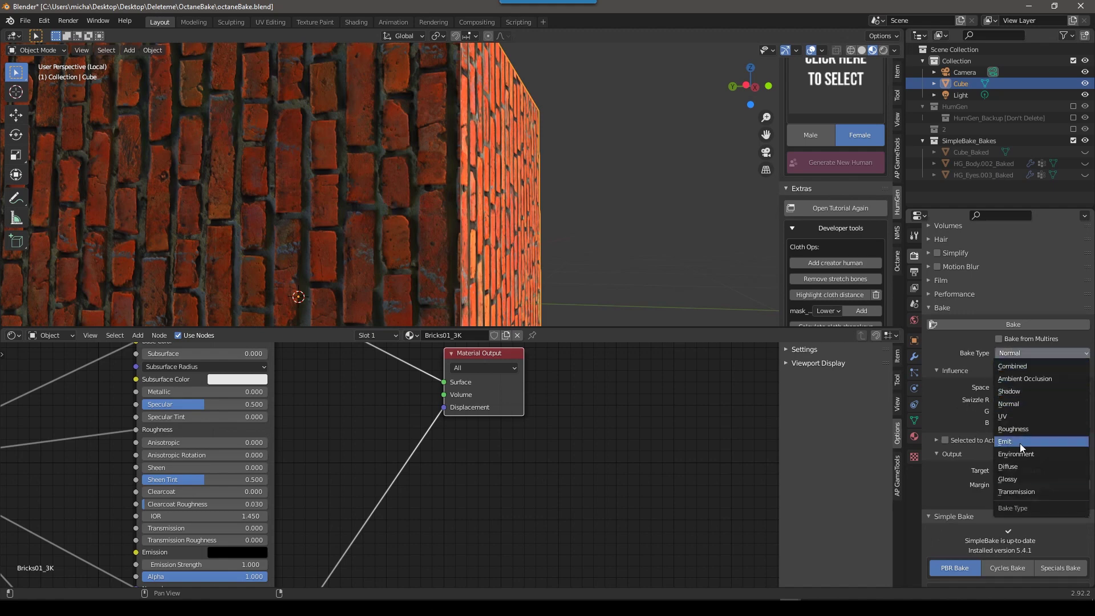
left_click(1012, 403)
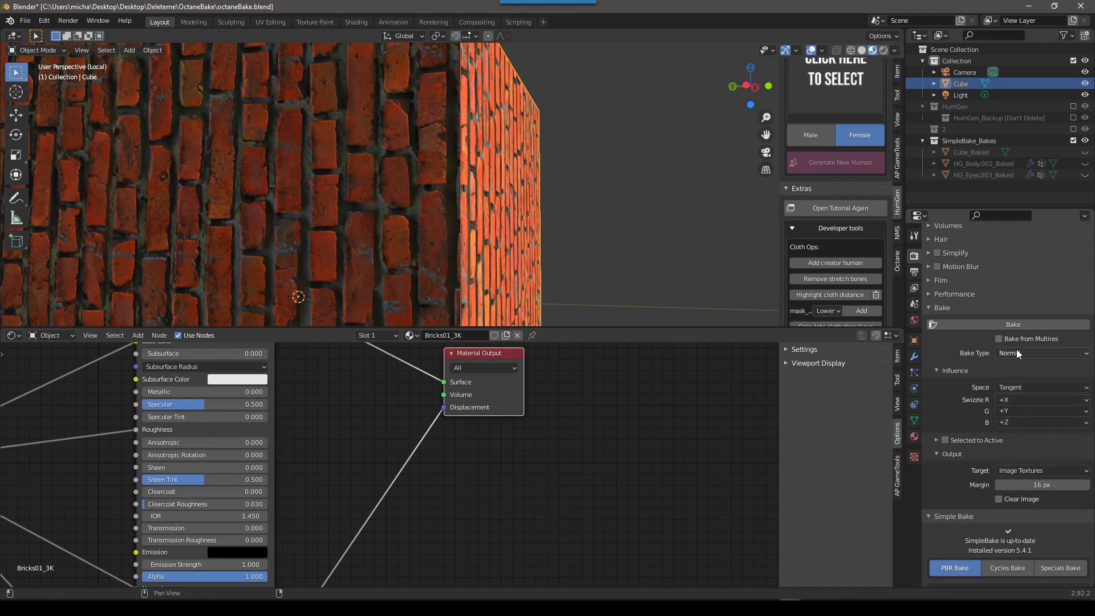
scroll(480, 437, "down", 3)
middle_click_drag(480, 437, 570, 437)
- Unplug the displacement link from the Material Output's Displacement socket
scroll(644, 390, "up", 2)
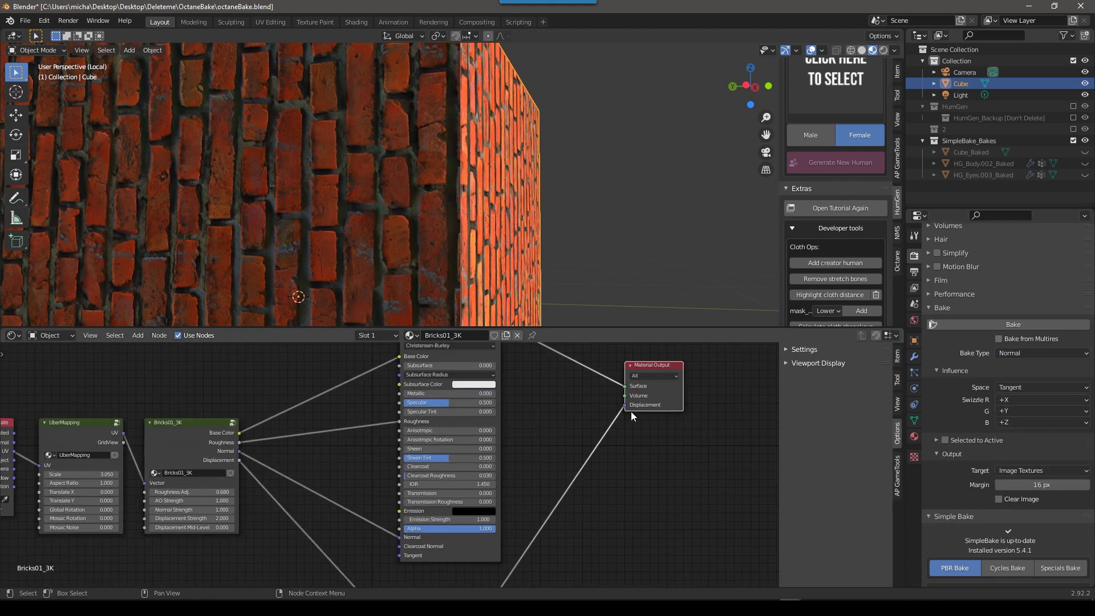
left_click_drag(621, 409, 611, 501)
scroll(593, 502, "down", 2)
scroll(572, 505, "up", 1)
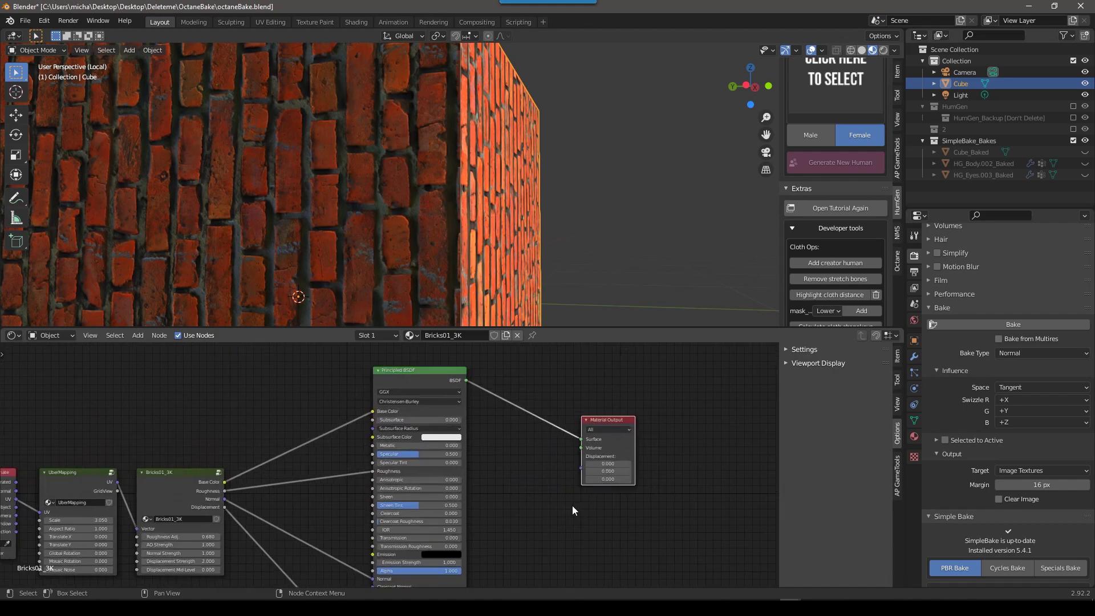
scroll(433, 420, "down", 1)
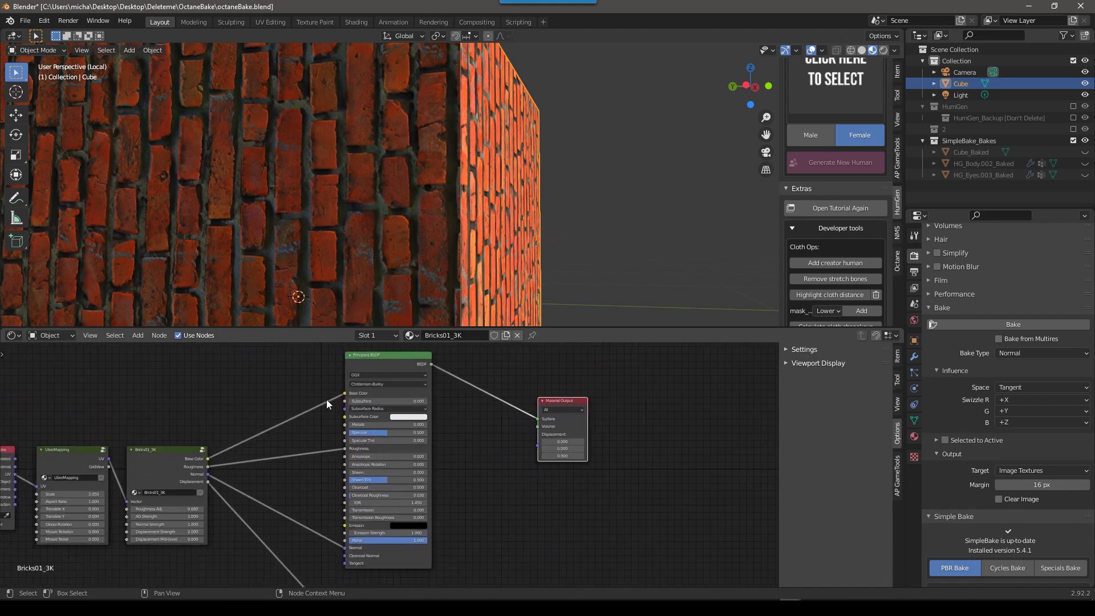
scroll(339, 402, "up", 2)
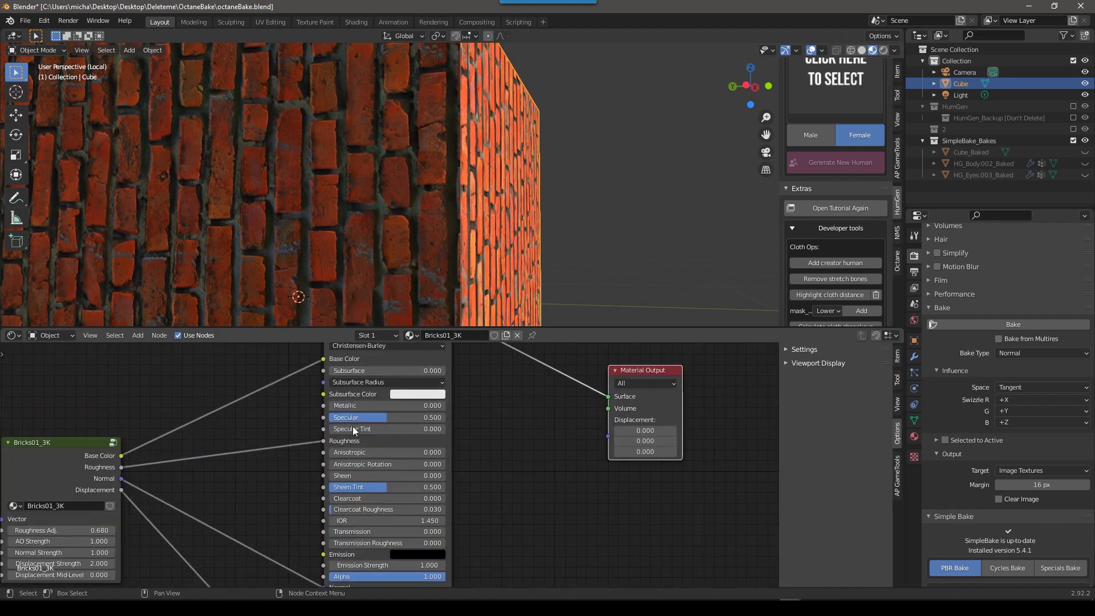
middle_click_drag(353, 426, 361, 341)
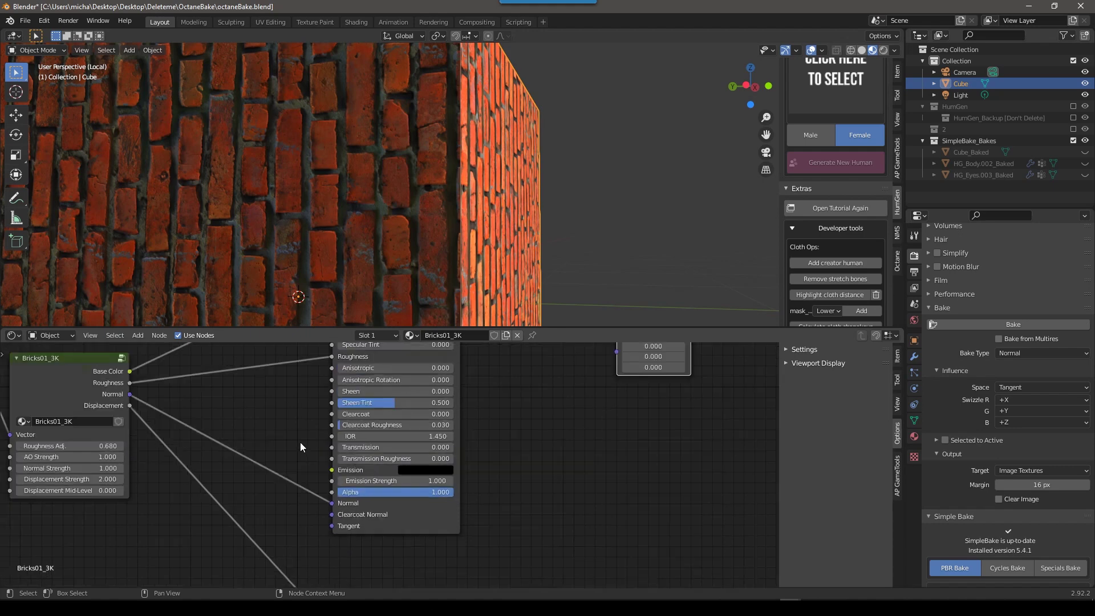
scroll(299, 447, "down", 1)
middle_click_drag(299, 446, 296, 521)
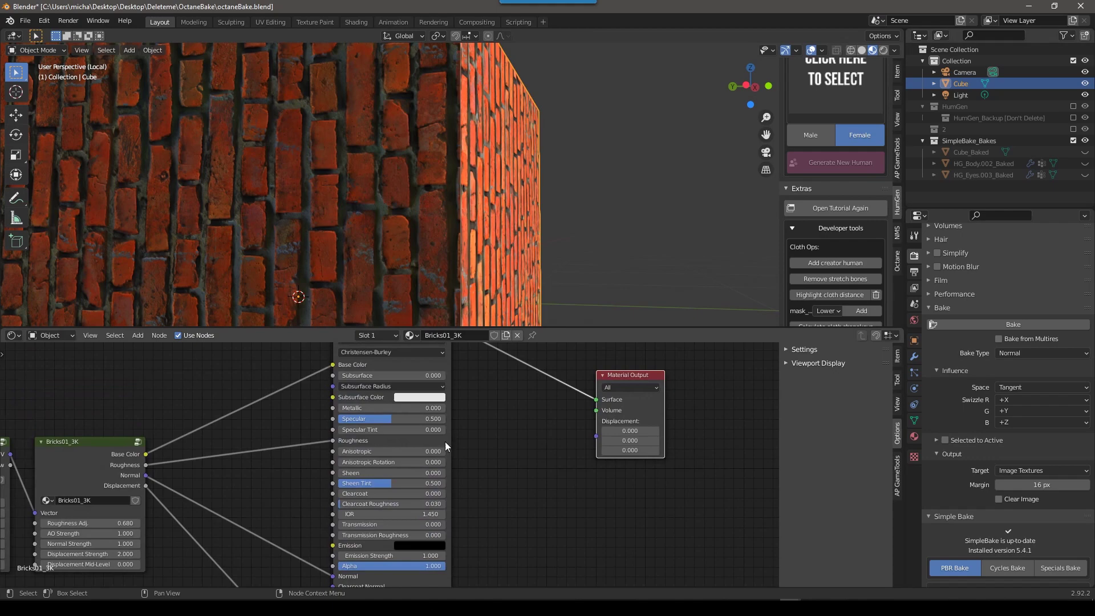
scroll(445, 441, "down", 2)
scroll(515, 266, "down", 4)
- Orbit out to a wider view of the cube and collapse the built-in Bake panel
left_click_drag(481, 235, 450, 293, "alt")
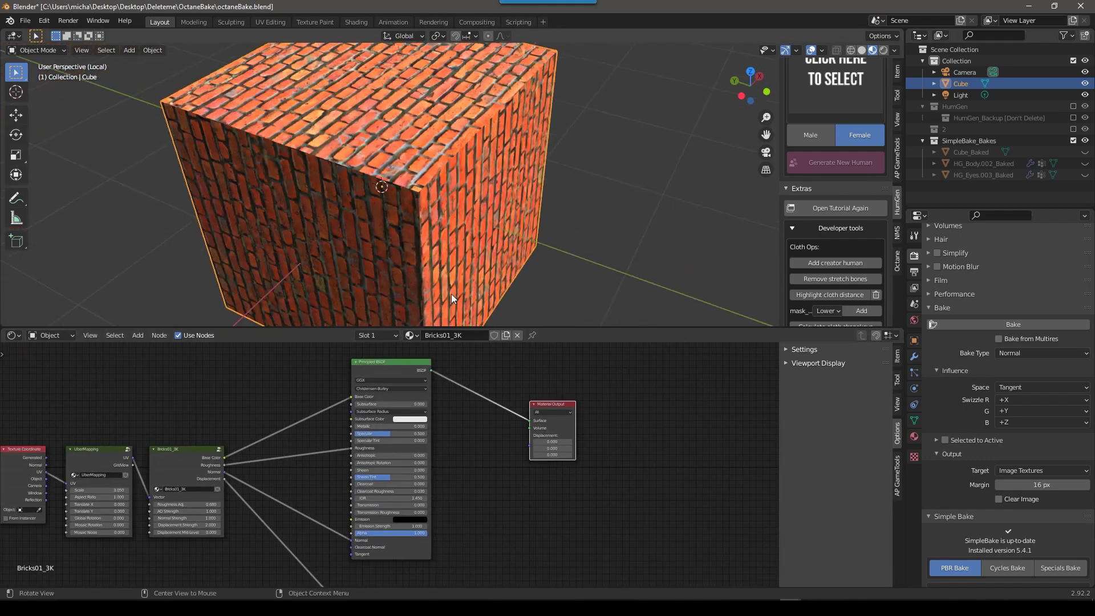
scroll(451, 293, "down", 2)
left_click_drag(518, 224, 656, 291, "alt")
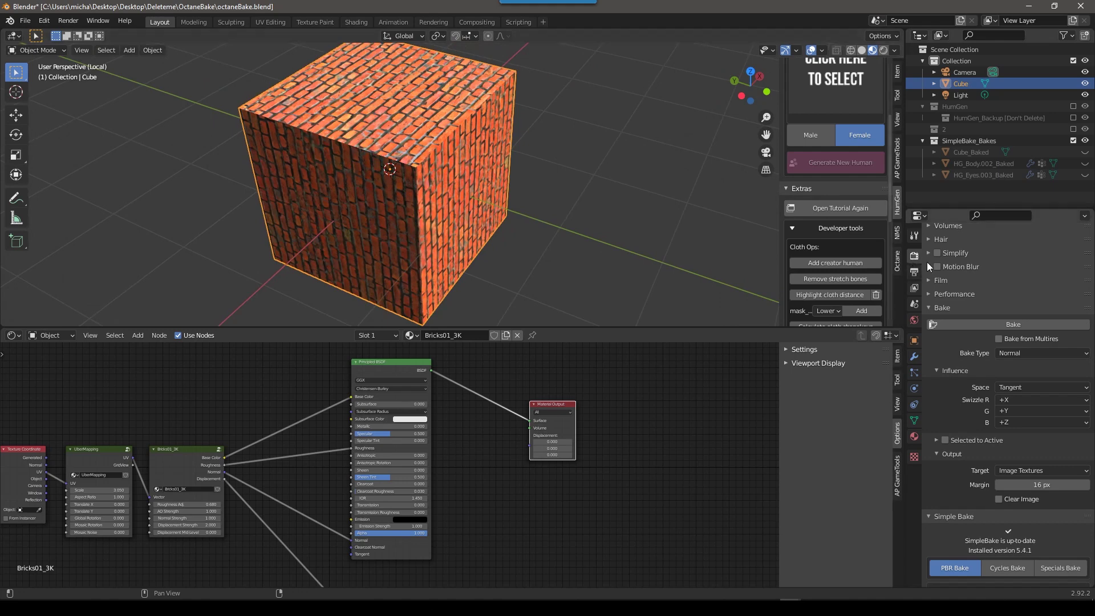
scroll(952, 279, "up", 5)
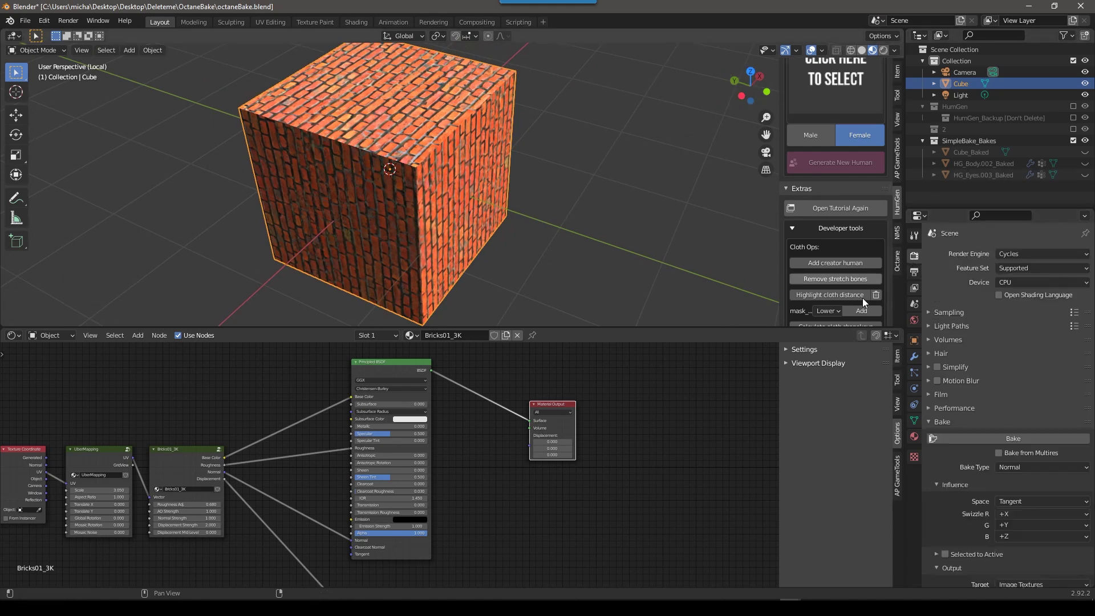
left_click(941, 421)
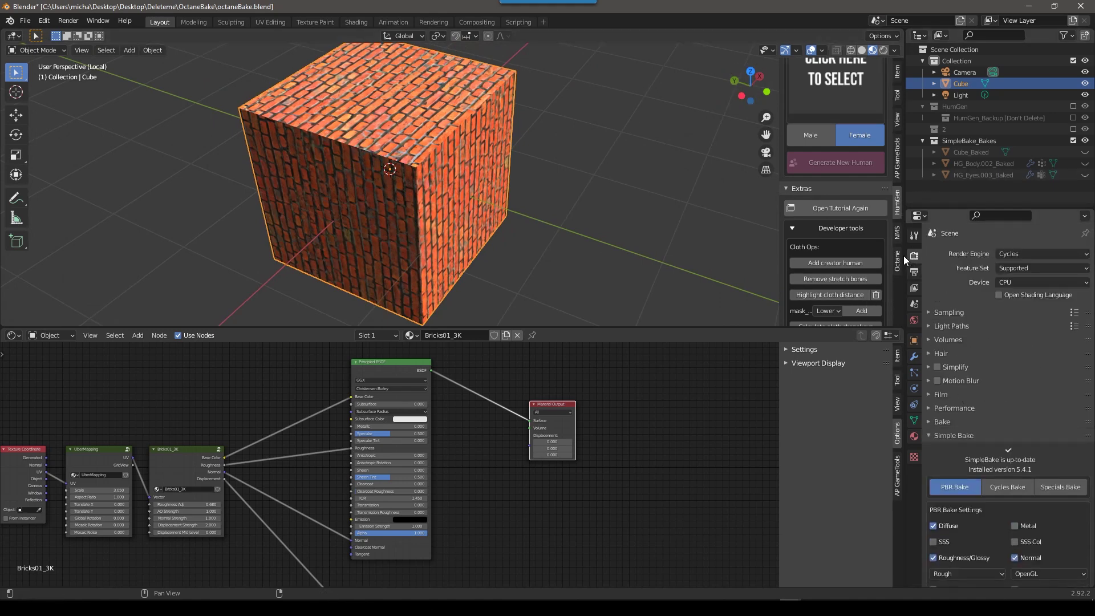
- In SimpleBake PBR settings, enable Diffuse, Roughness/Glossy and Normal maps, leaving Metal off
scroll(1007, 366, "down", 2)
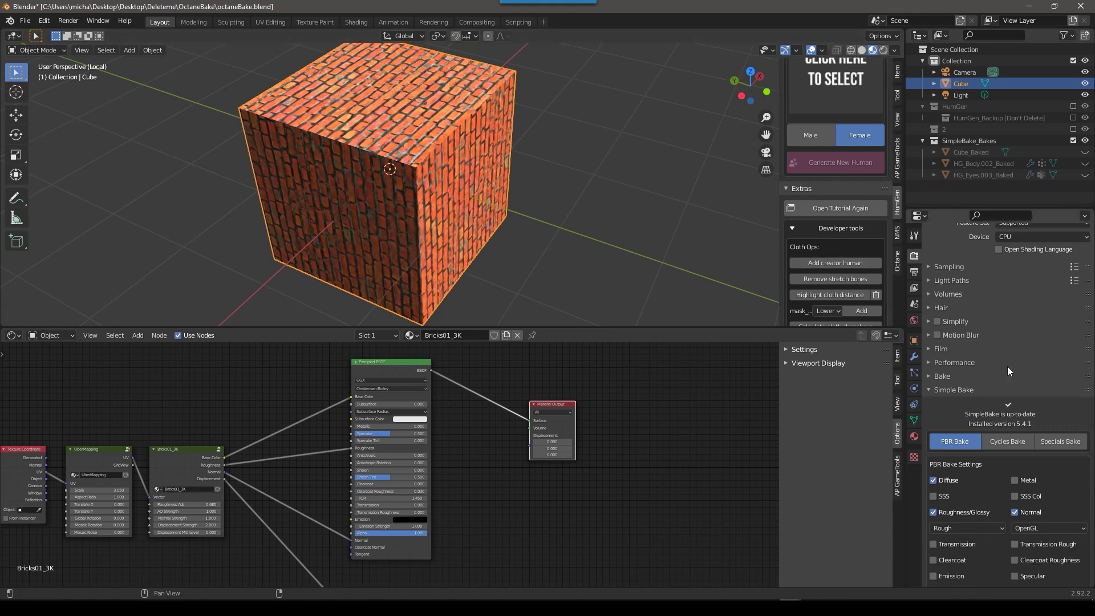
scroll(1007, 366, "down", 6)
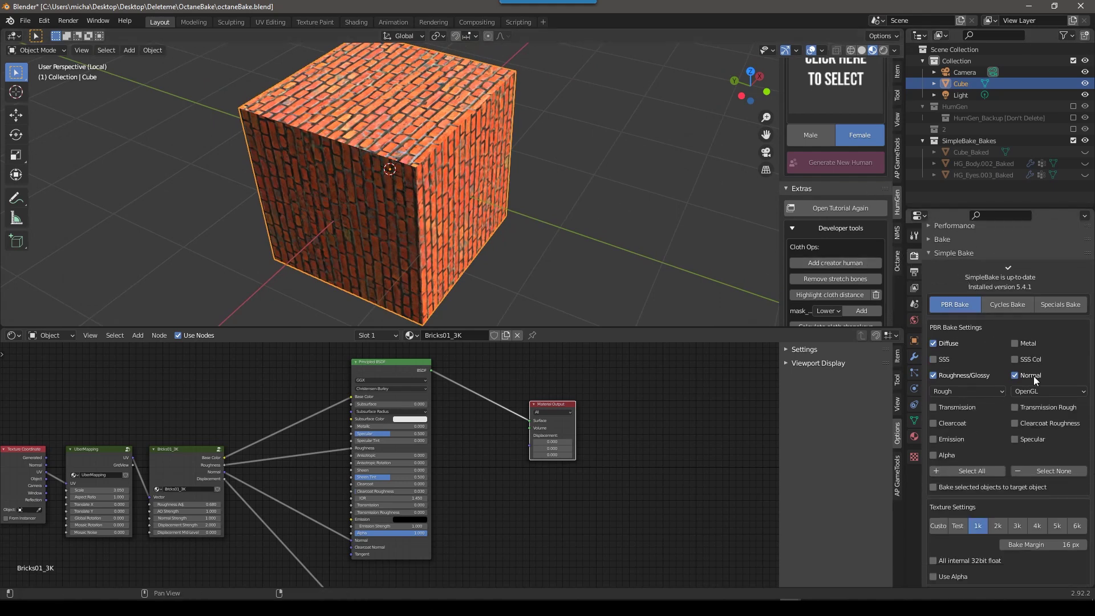
scroll(1033, 375, "up", 1)
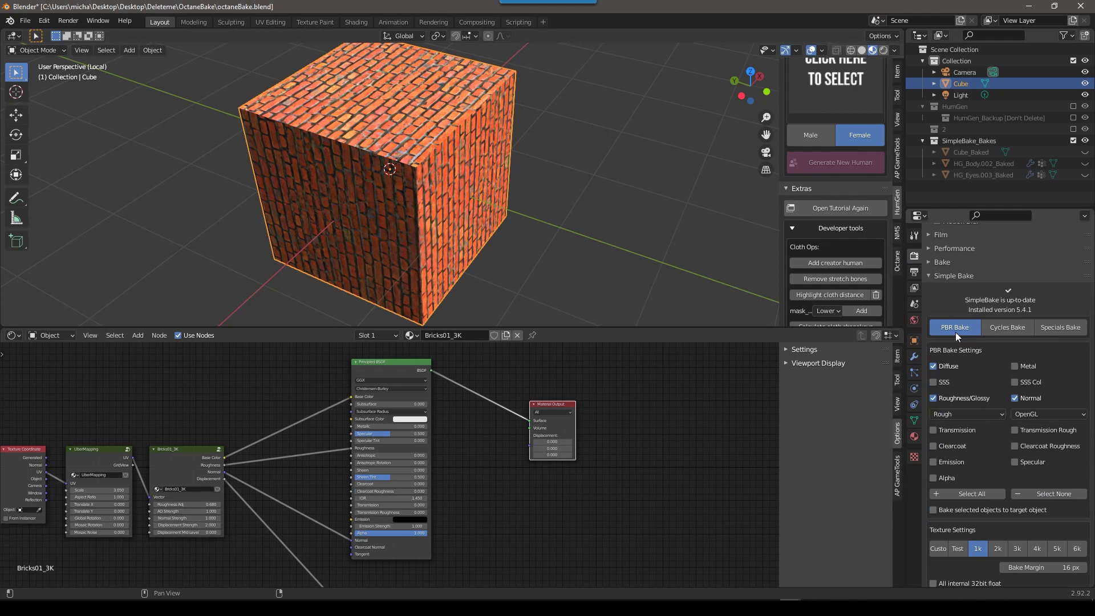
scroll(955, 331, "down", 2)
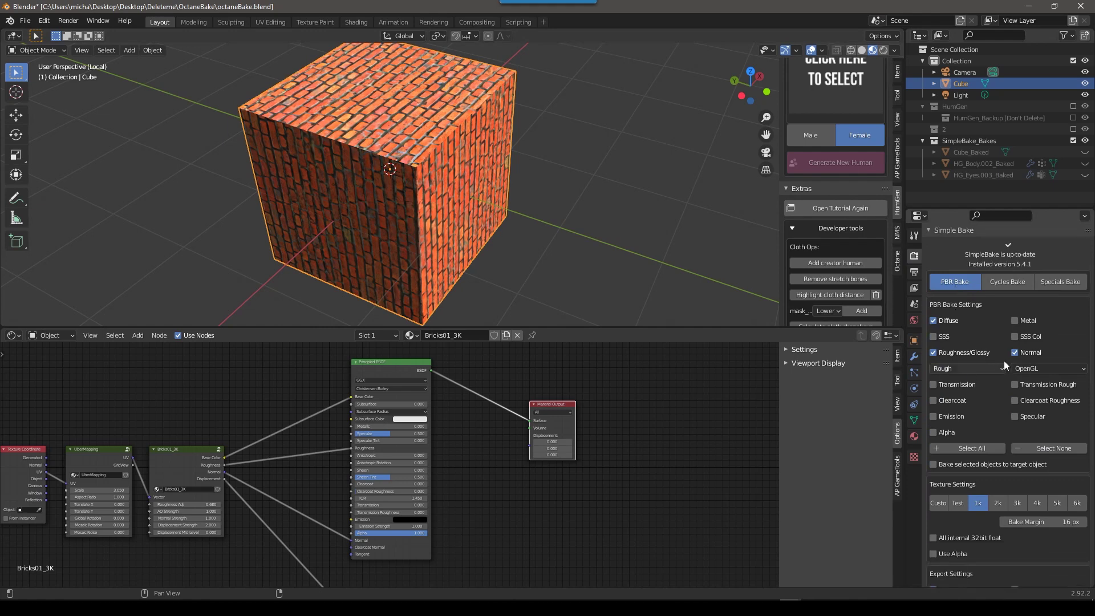
left_click_drag(939, 355, 940, 324)
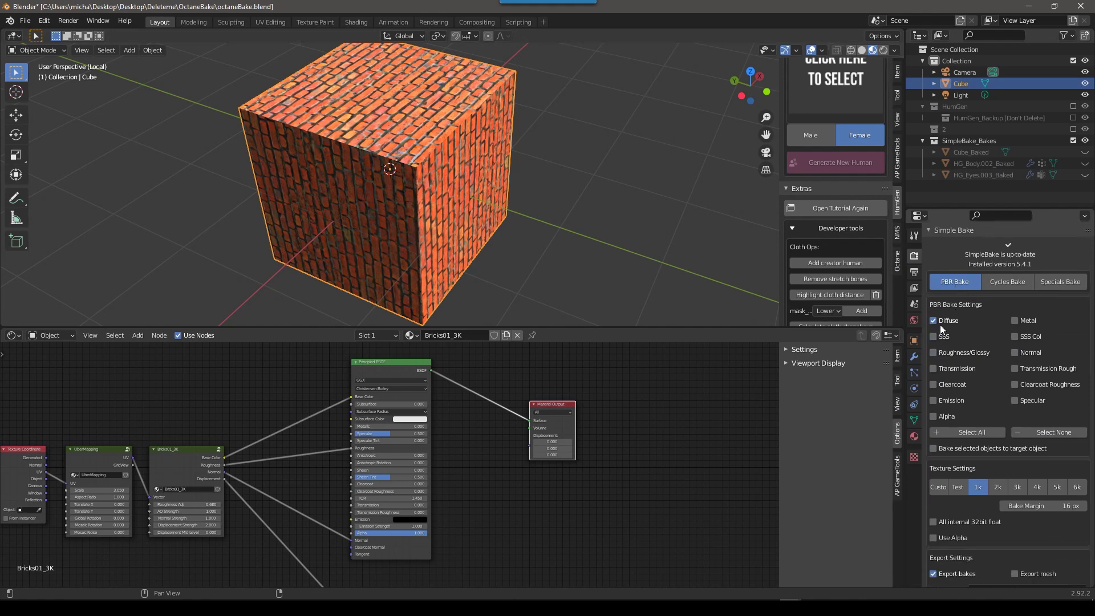
scroll(366, 399, "up", 3)
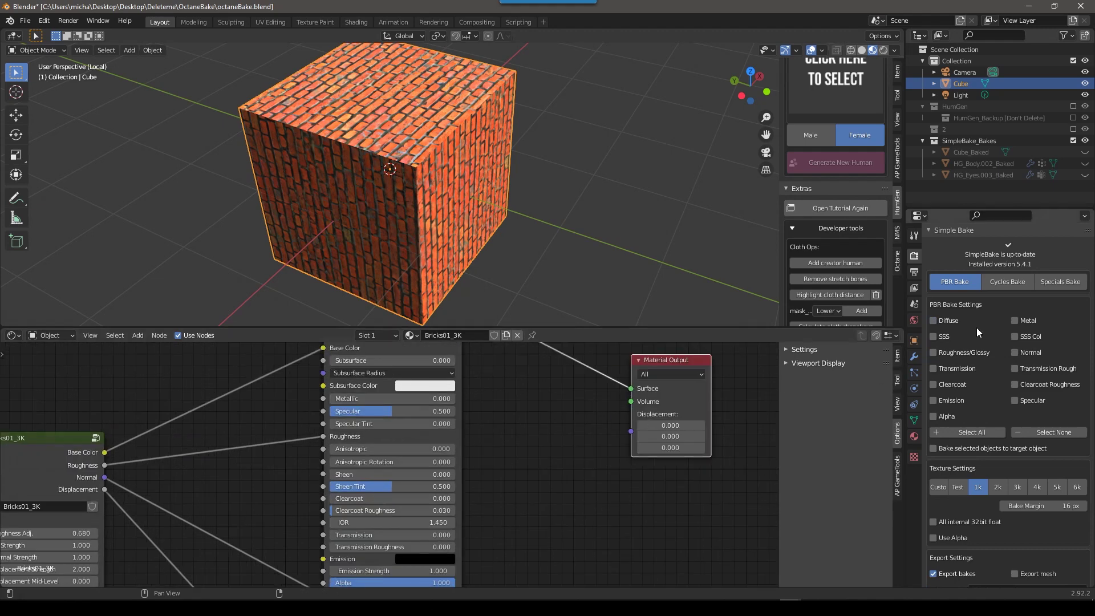
left_click(933, 353)
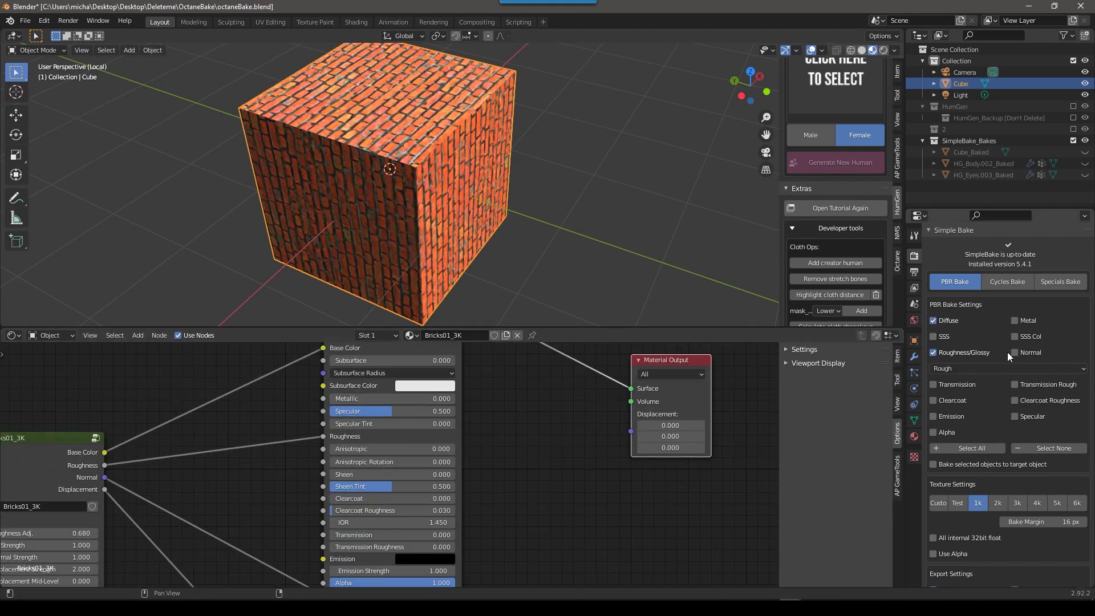
left_click(1014, 354)
left_click(1014, 320)
scroll(989, 374, "down", 3)
- Orbit to the cube's top face and try a 4k bake texture size before returning to 1k
scroll(998, 388, "down", 1)
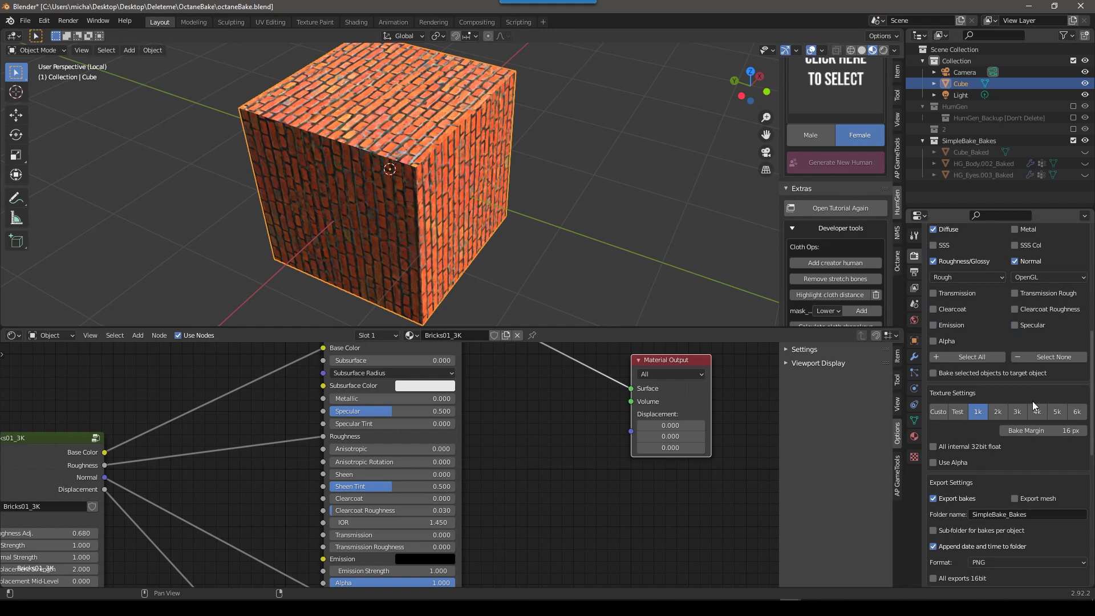
scroll(423, 243, "up", 3)
middle_click_drag(423, 243, 432, 278)
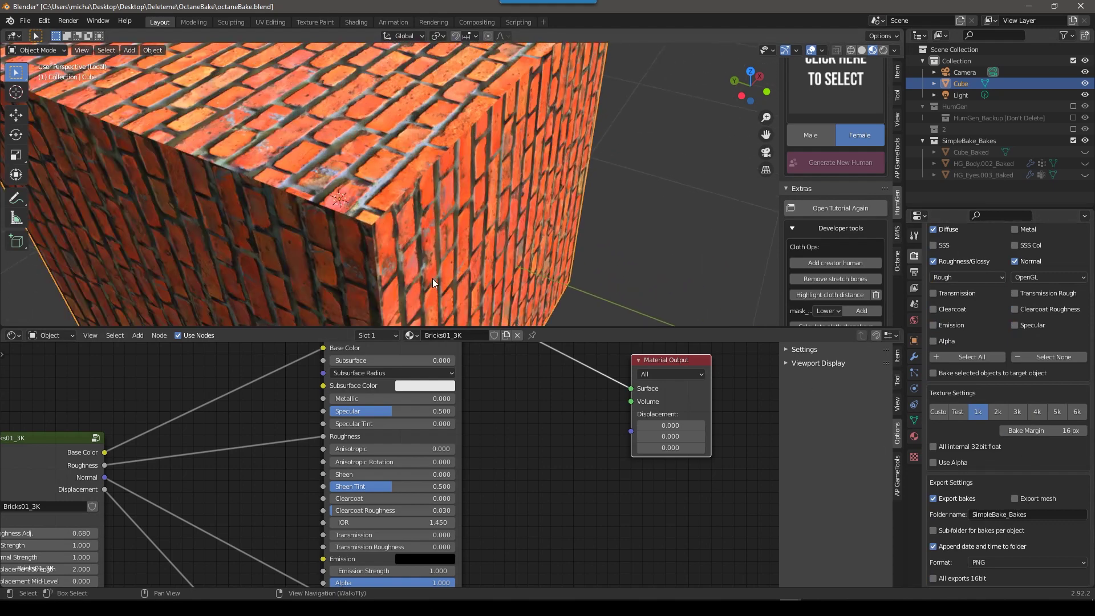
left_click(1036, 409)
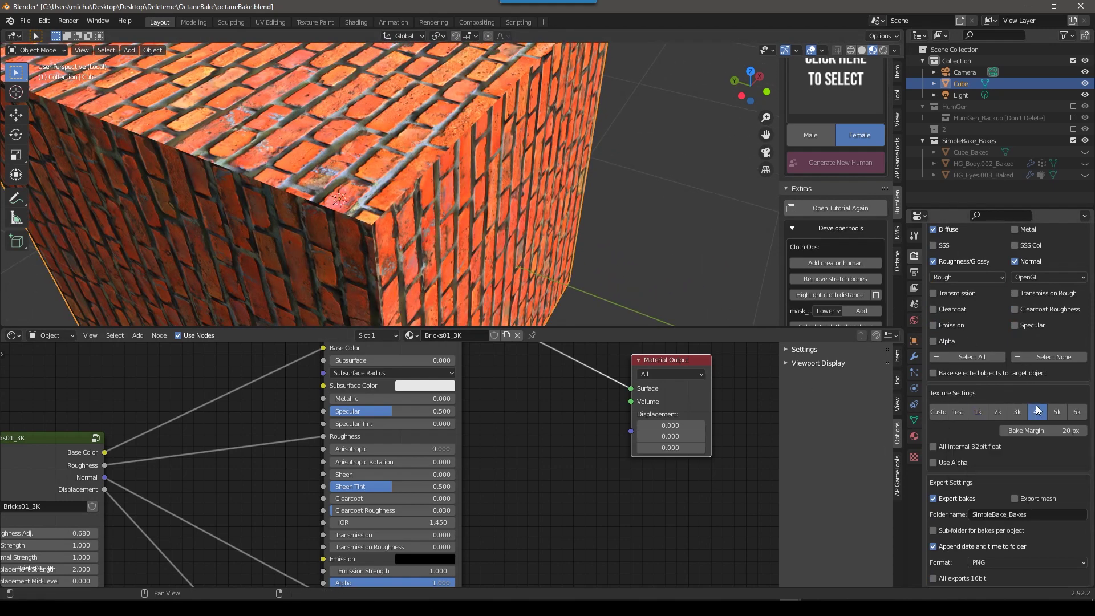
left_click(976, 412)
- Switch the texture size from Test back to 1k, giving a 10 px bake margin
scroll(983, 446, "up", 3)
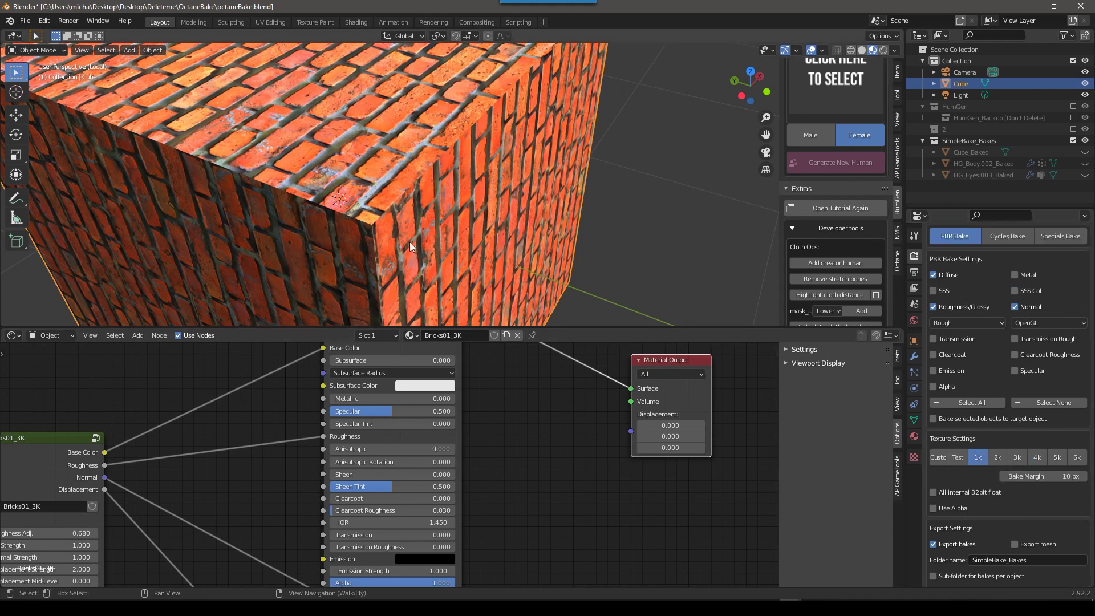
scroll(971, 493, "up", 1)
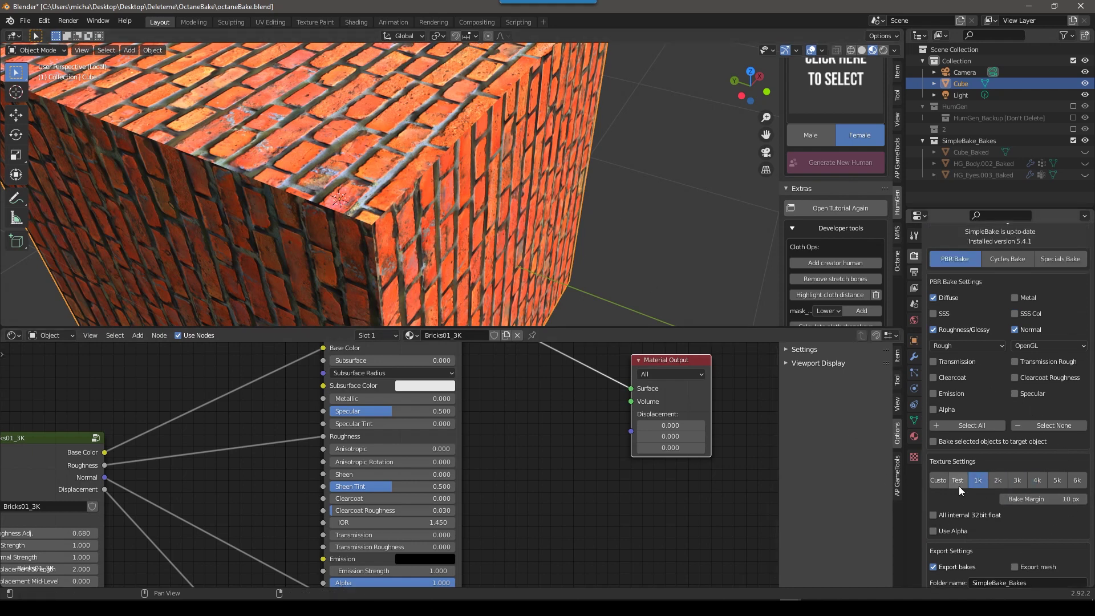
scroll(404, 249, "down", 5)
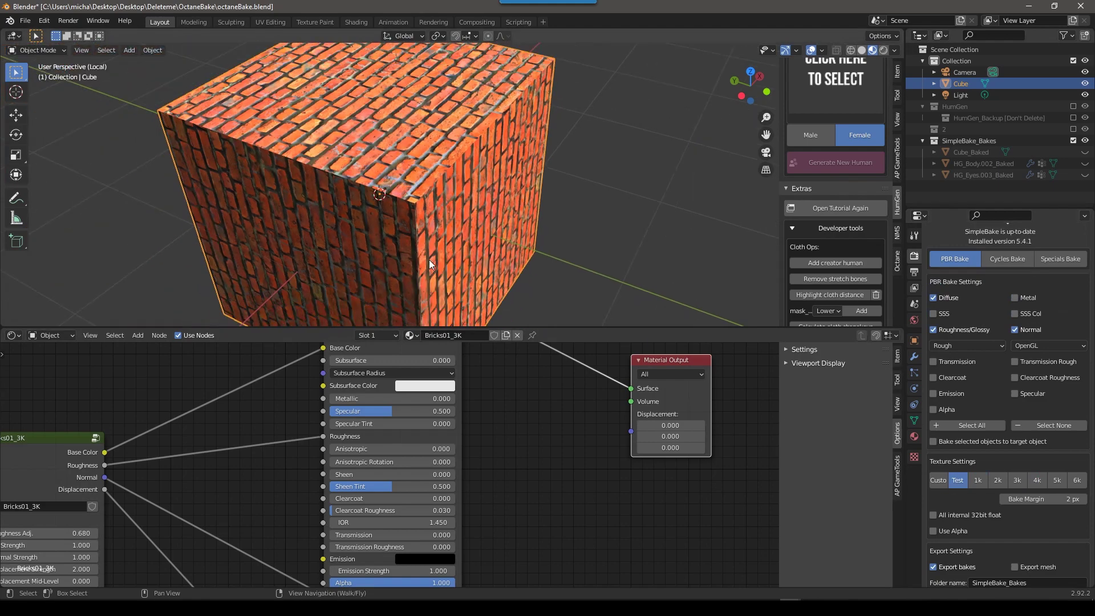
middle_click_drag(428, 259, 429, 211)
scroll(429, 211, "up", 5)
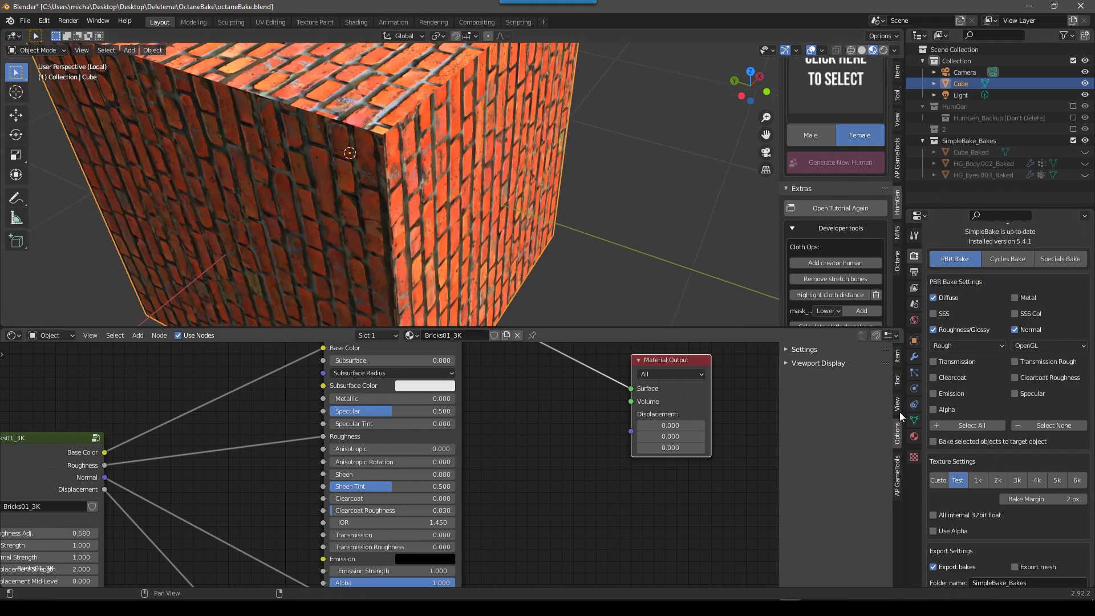
scroll(962, 485, "down", 2)
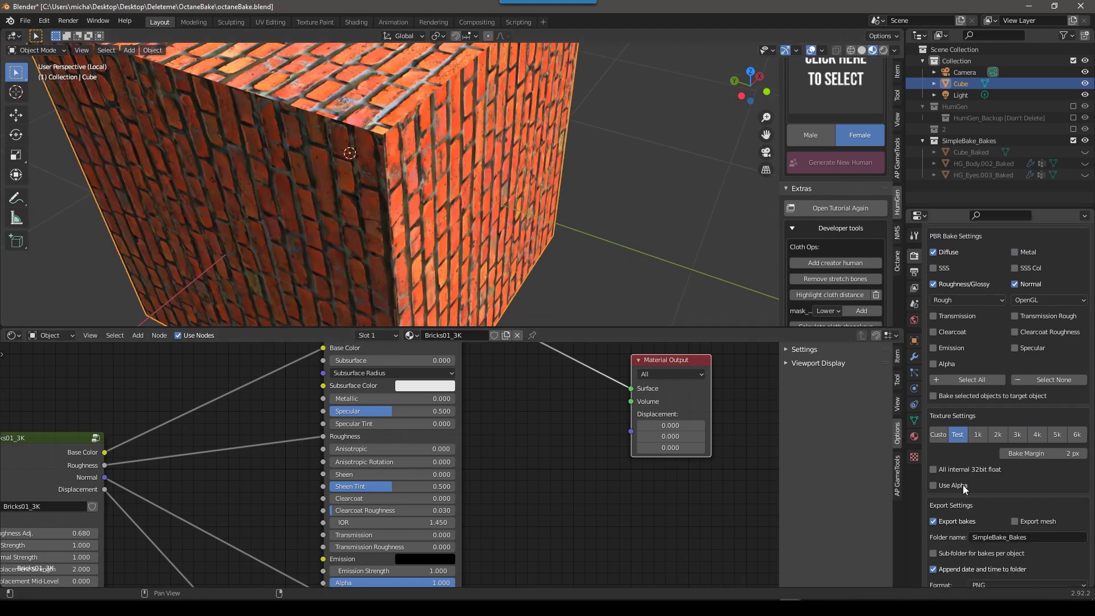
left_click(977, 435)
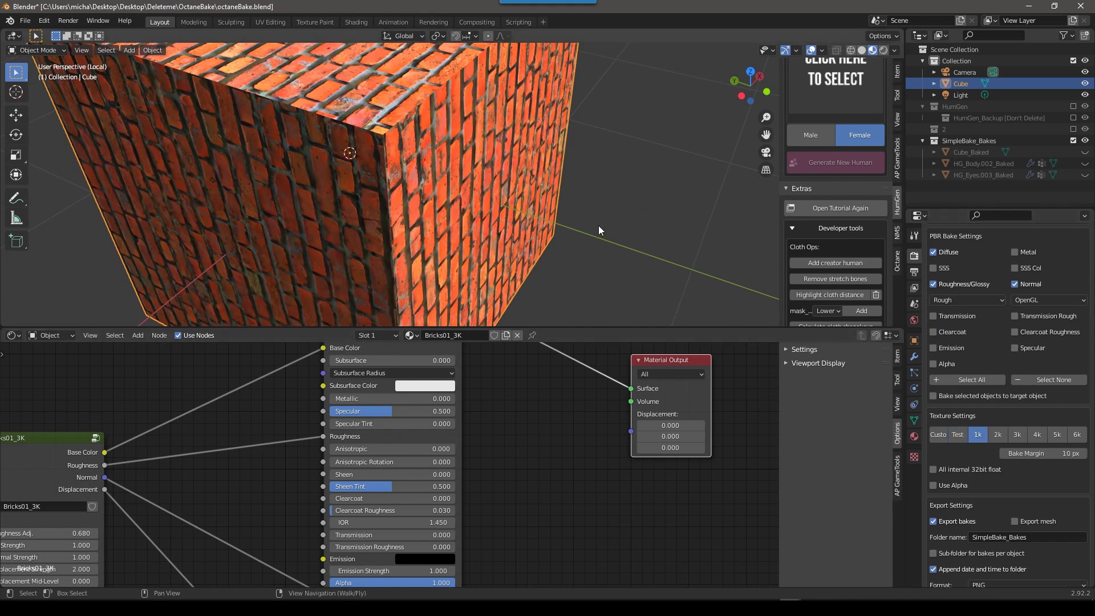
middle_click_drag(598, 225, 462, 178)
scroll(980, 444, "down", 1)
scroll(980, 444, "down", 3)
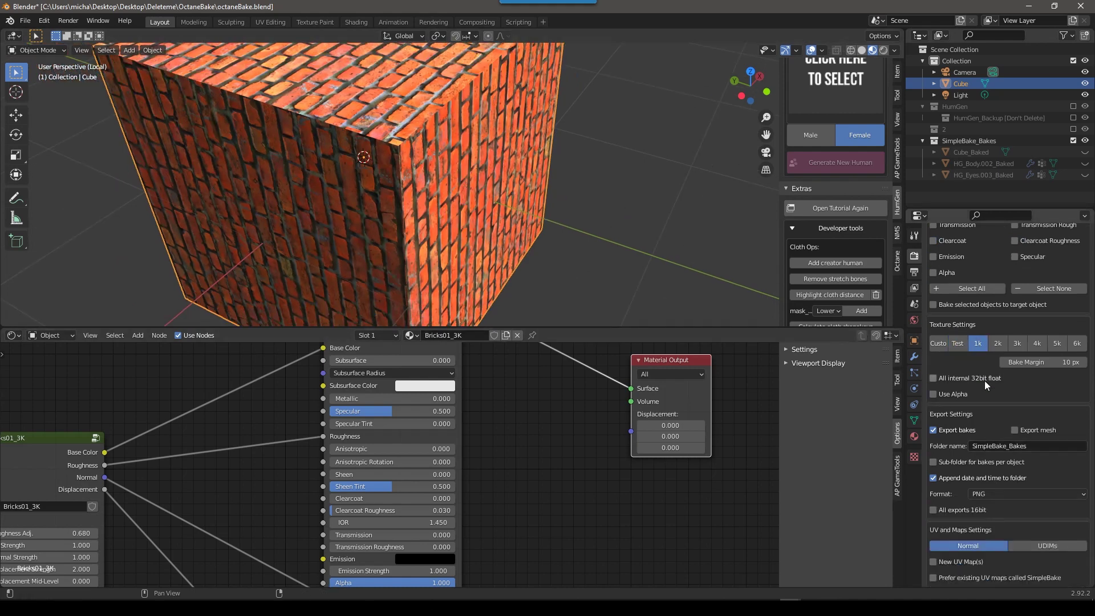
- Toggle exporting baked maps and appending date/time to the folder off and back on
scroll(1009, 391, "down", 1)
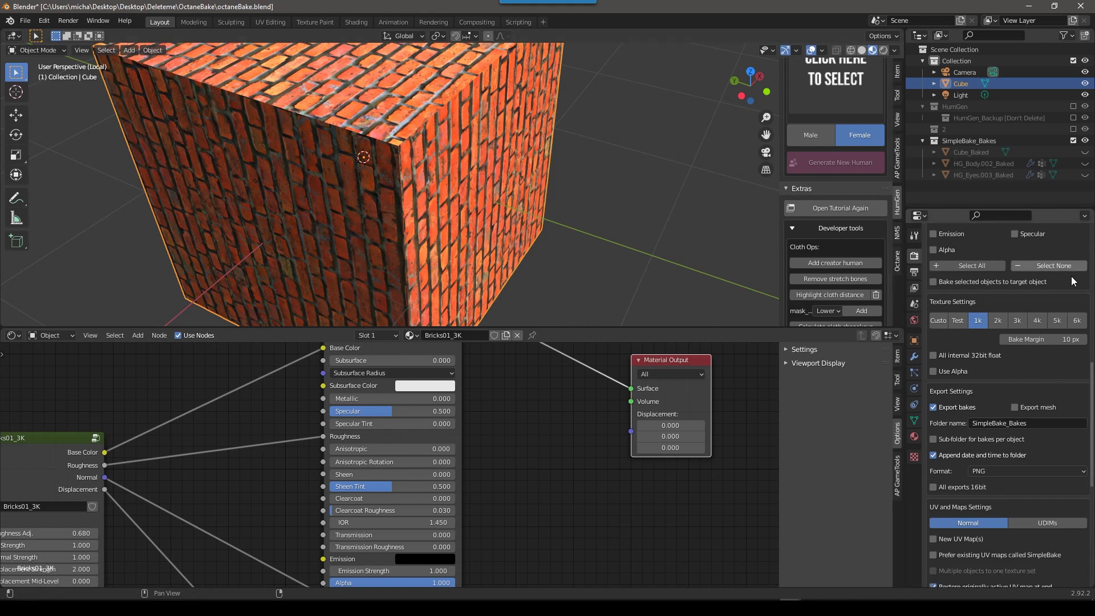
scroll(1012, 368, "down", 2)
scroll(952, 385, "down", 2)
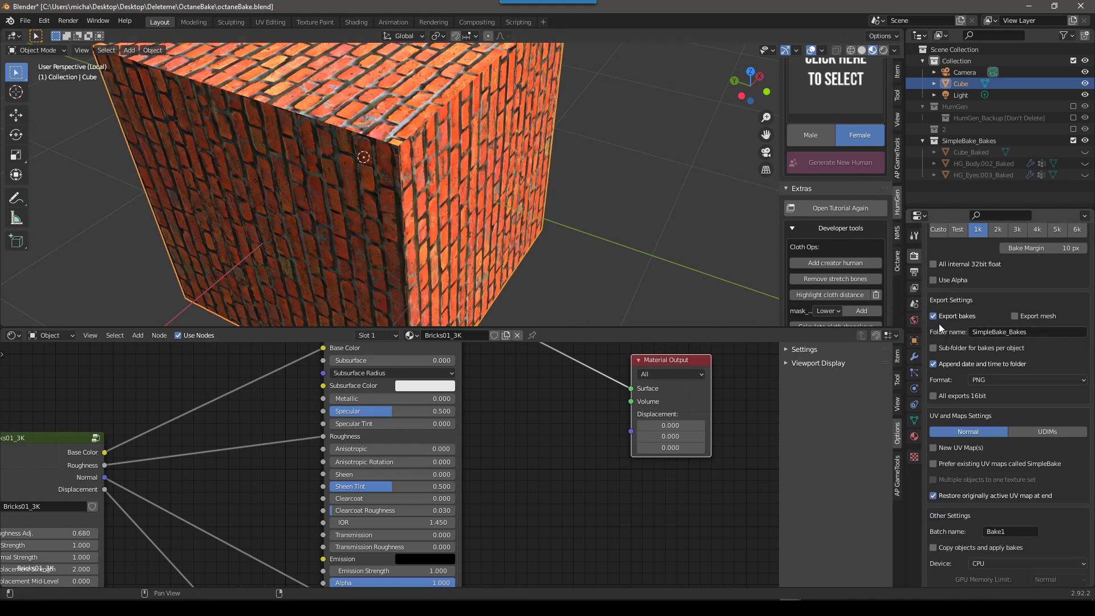
left_click(934, 316)
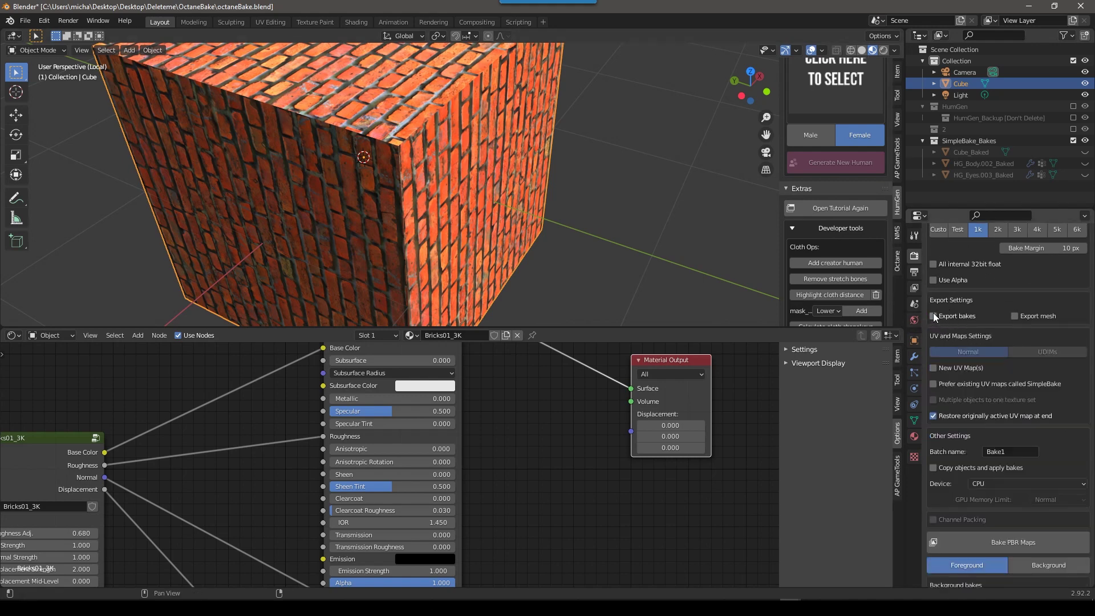
left_click(933, 315)
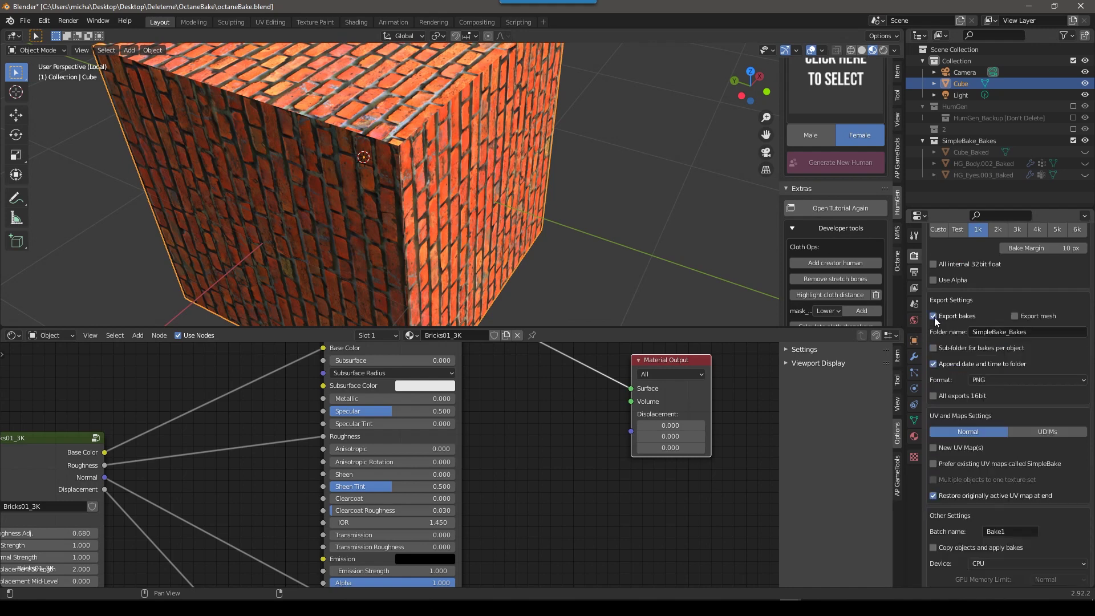
left_click(934, 364)
left_click(933, 364)
- Rename the batch to OctaneBake1 and enable Copy objects and apply bakes
scroll(958, 363, "down", 2)
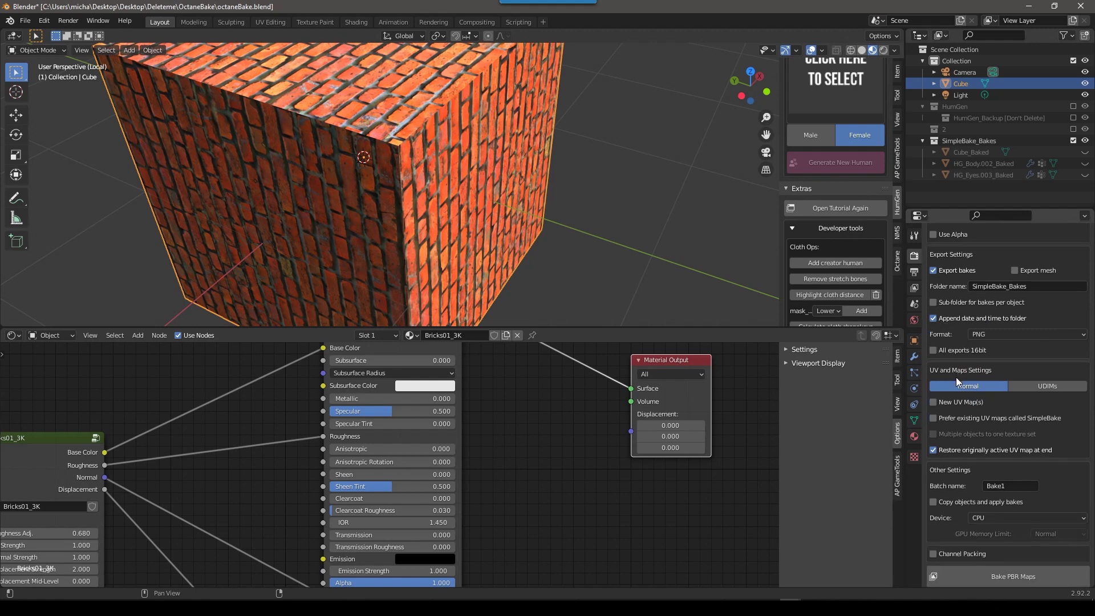
scroll(939, 351, "down", 2)
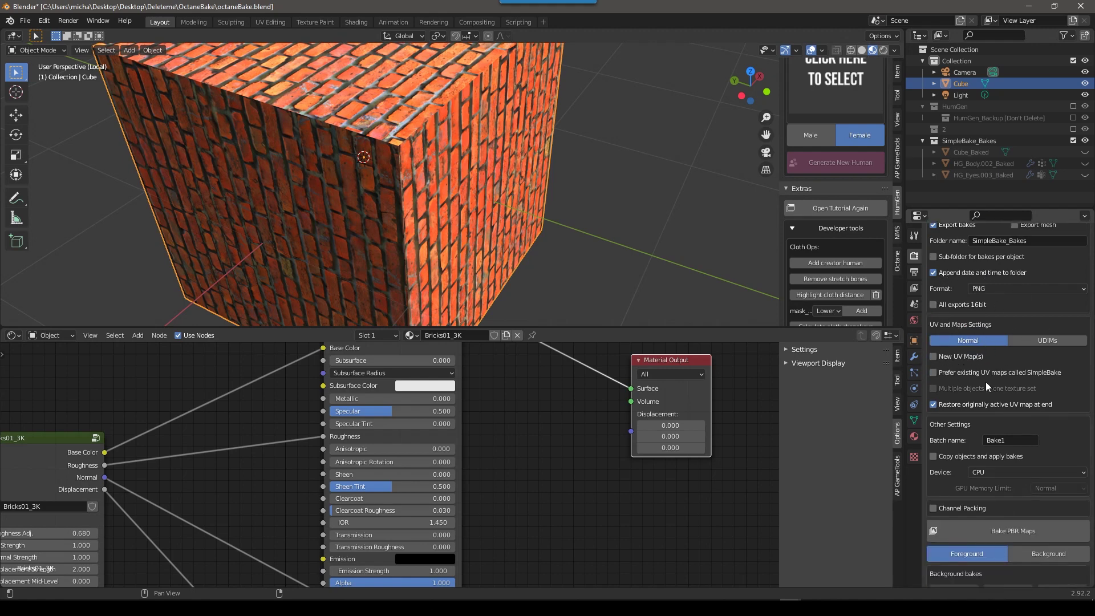
scroll(986, 423, "down", 4)
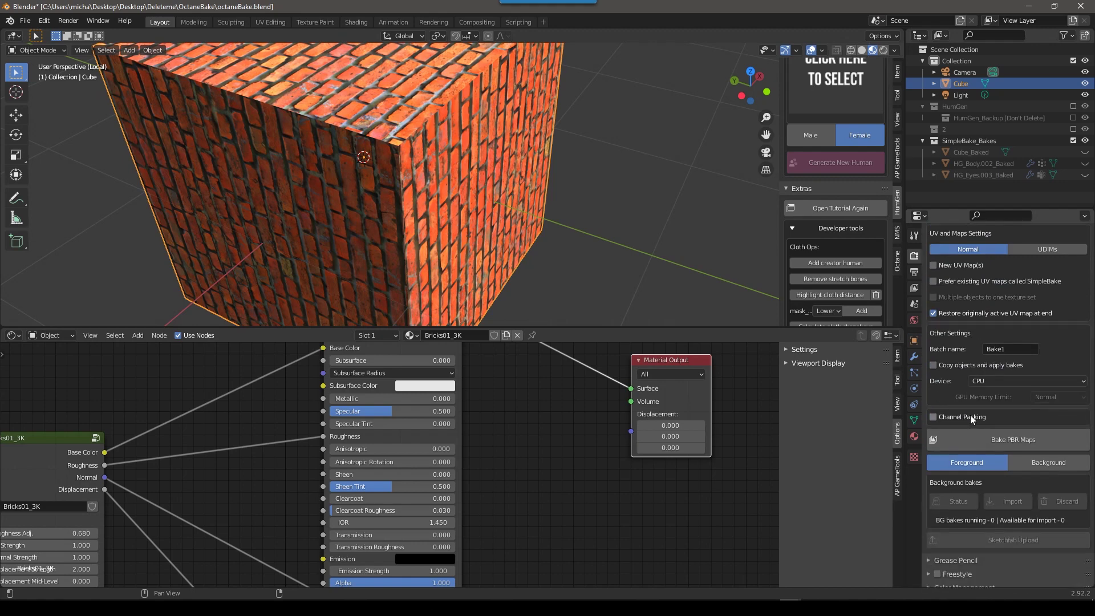
left_click(1011, 352)
key("BackSpace")
key("BackSpace")
key("BackSpace")
key("BackSpace")
type("Octa")
key("BackSpace")
key("BackSpace")
key("BackSpace")
key("BackSpace")
key("BackSpace")
type("Octna")
key("BackSpace")
key("BackSpace")
type("aneBake1")
key("Return")
left_click(934, 366)
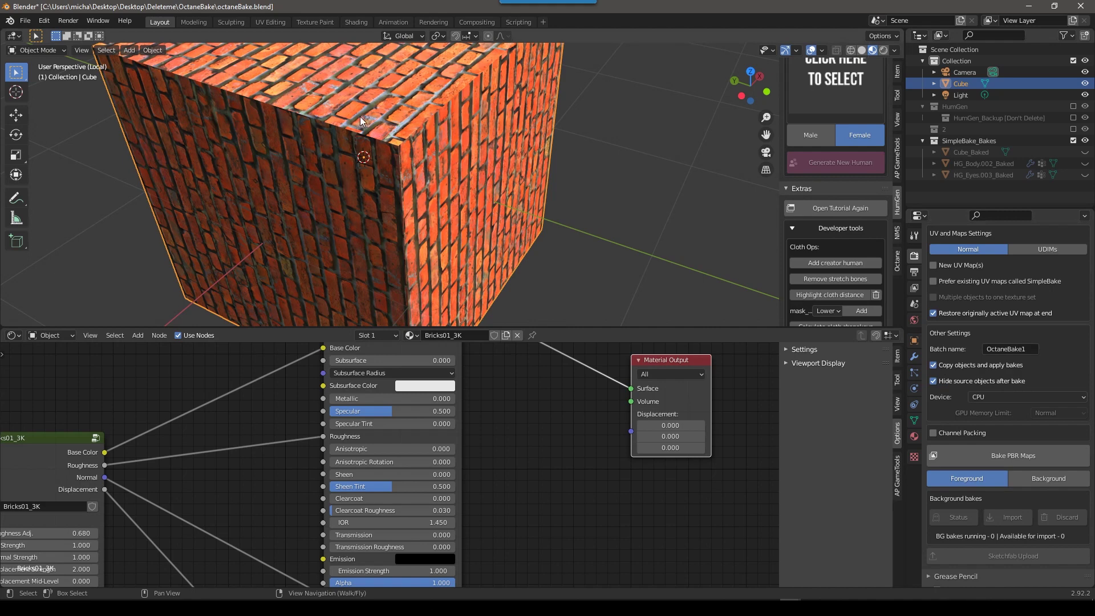
scroll(309, 468, "down", 3)
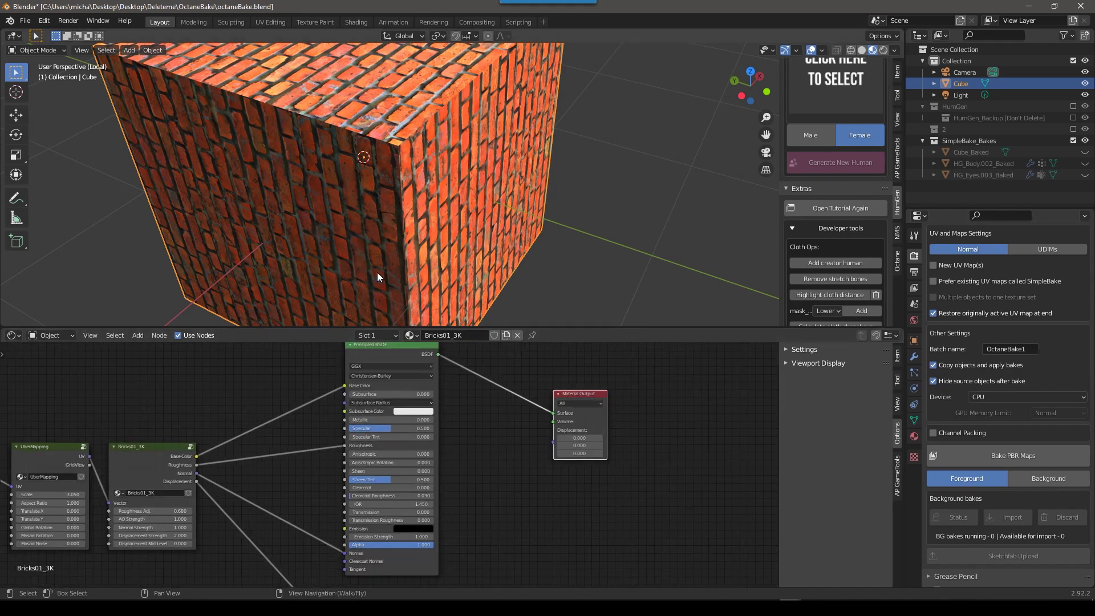
- Delete the leftover duplicate cube, Cube.001
key("shift+d")
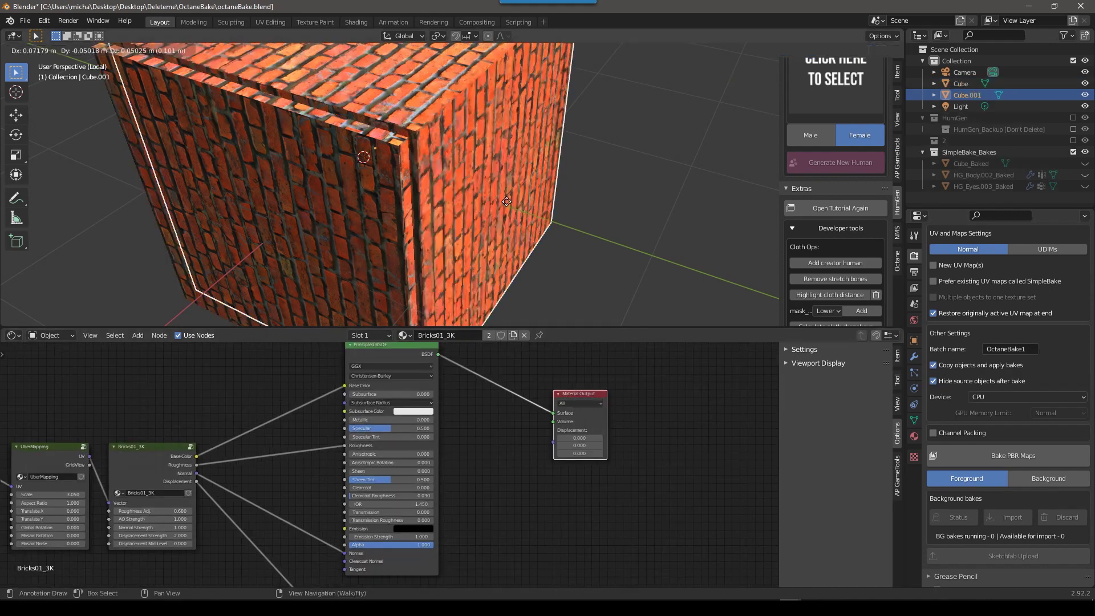
left_click(696, 228)
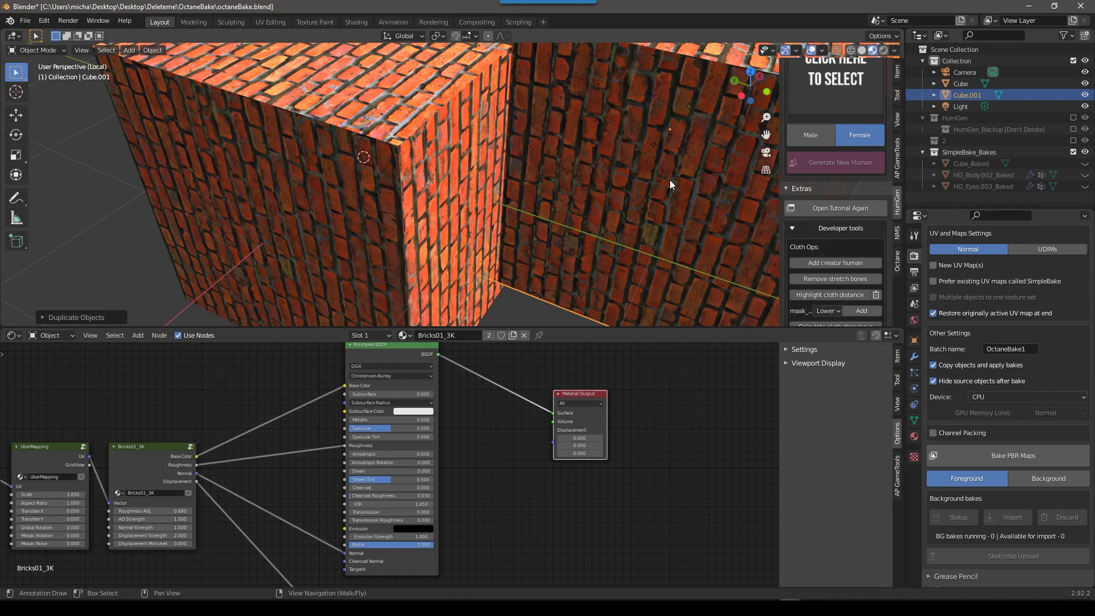
key("x")
left_click(643, 179)
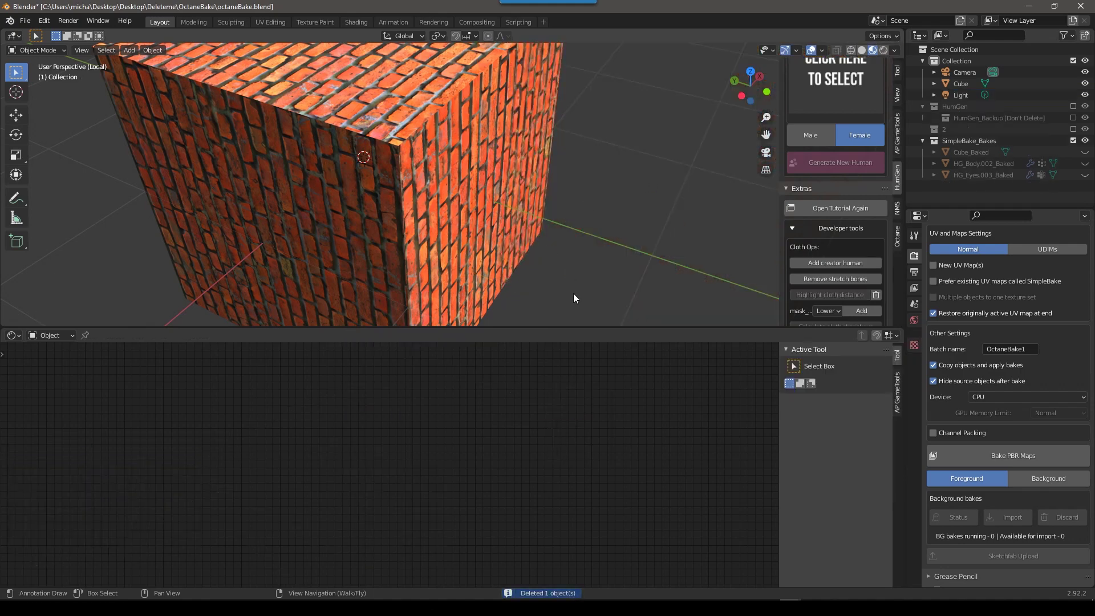
- Keep SimpleBake's bake device on CPU and set baking to run in the foreground
left_click(999, 396)
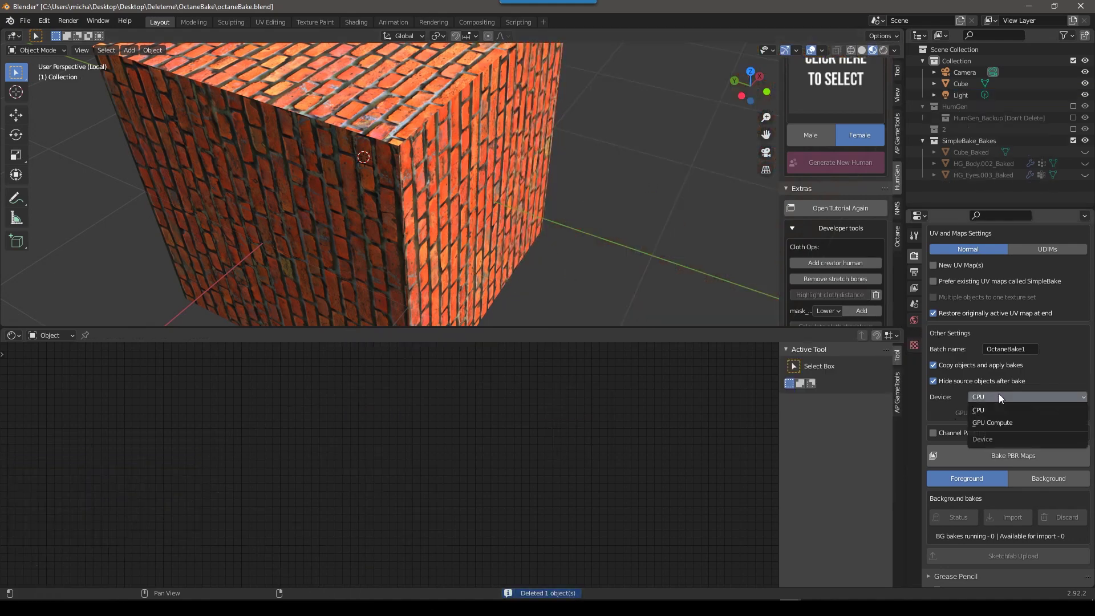
left_click(958, 403)
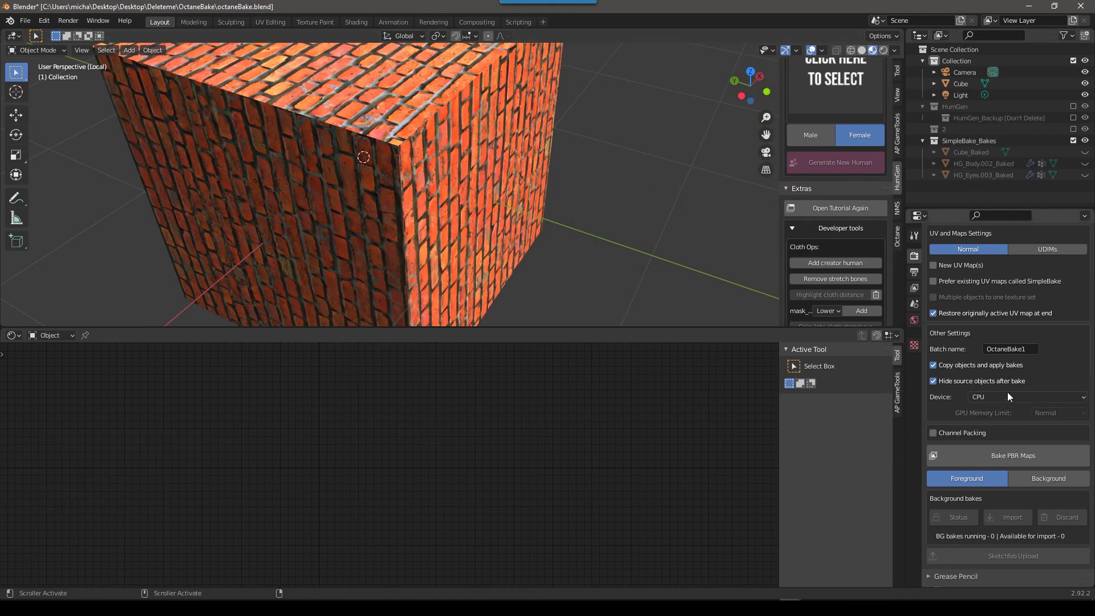
scroll(943, 399, "down", 1)
scroll(943, 399, "up", 1)
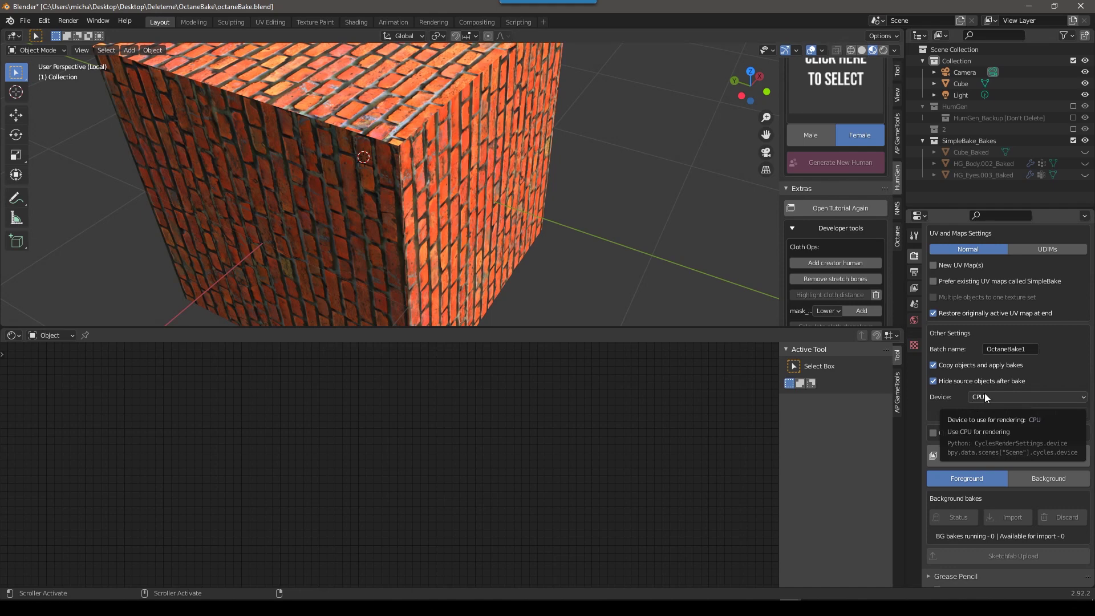
scroll(965, 404, "down", 1)
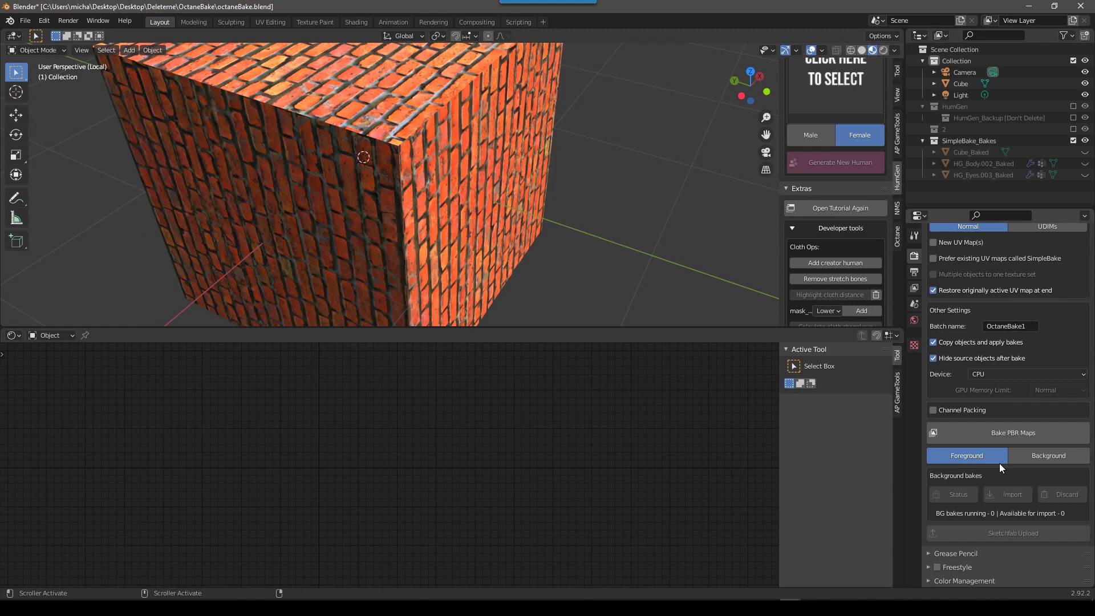
left_click(1035, 454)
left_click(984, 457)
left_click(1040, 456)
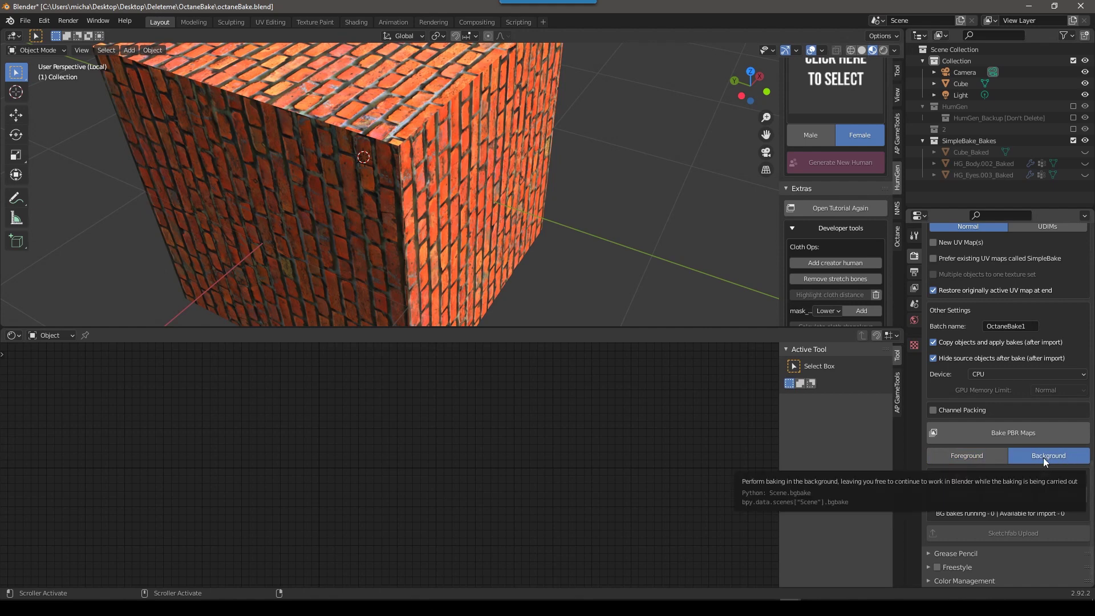
left_click(992, 457)
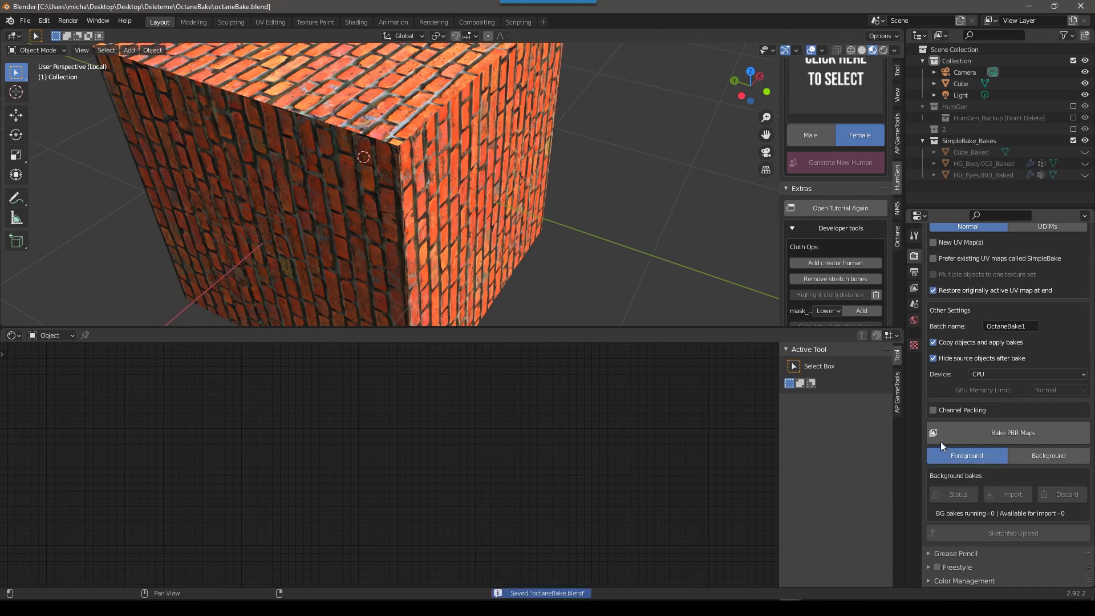
- Save the file and show the system console through Window > Toggle System Console
key("ctrl+s")
left_click(94, 20)
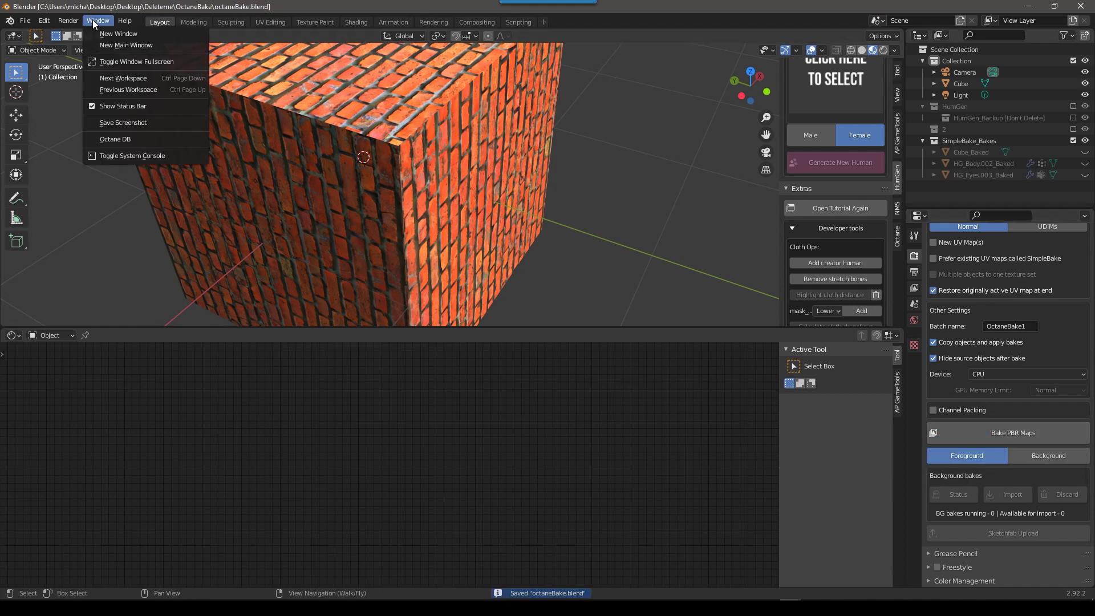
left_click(126, 156)
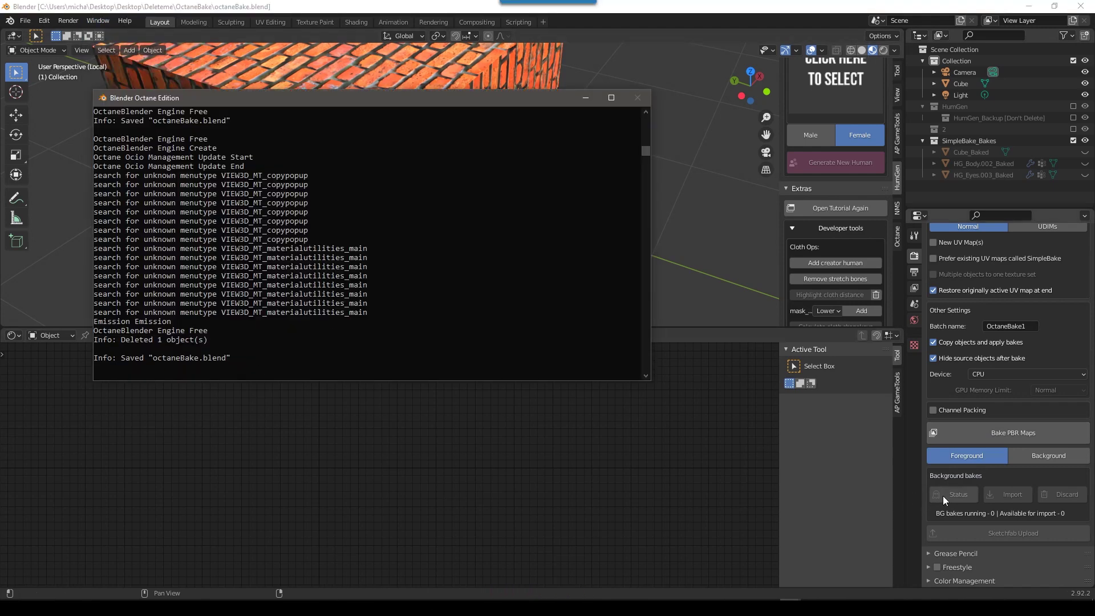
left_click(940, 436)
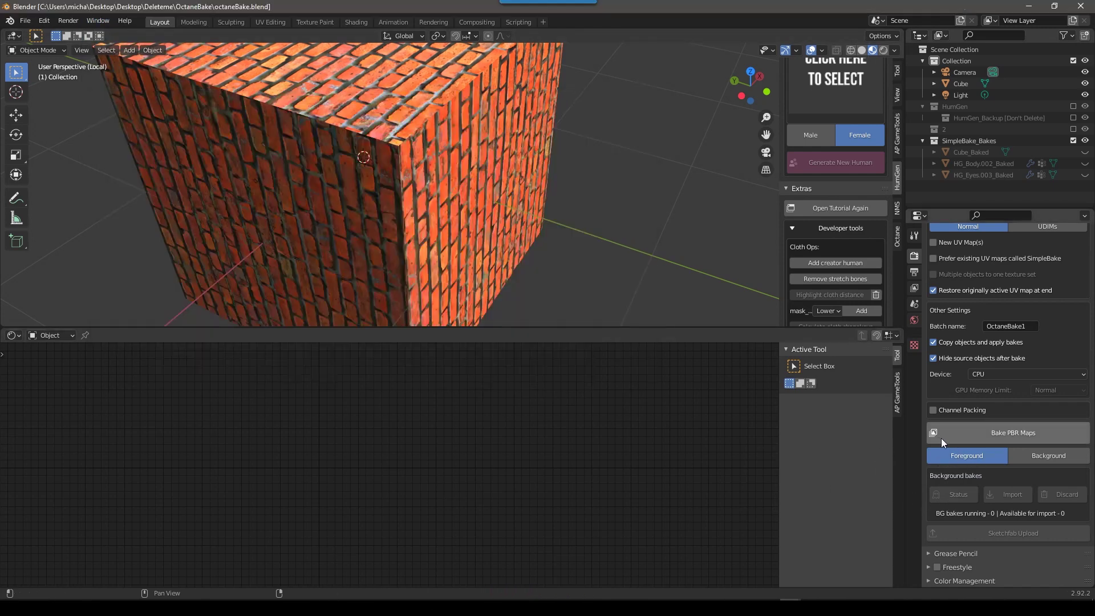
key("alt+Tab")
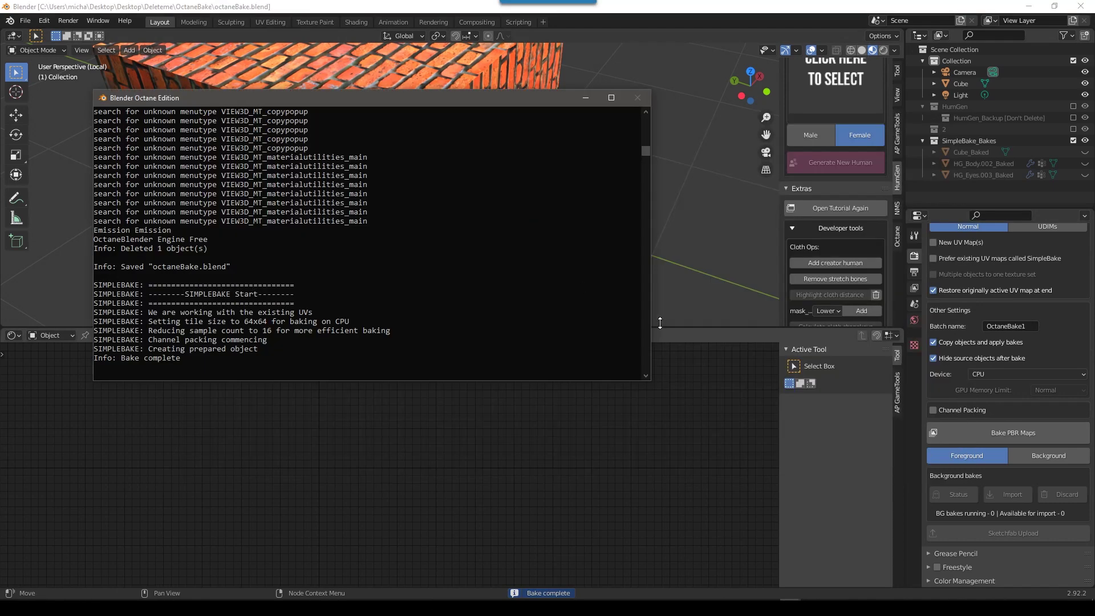
- Select the Cube, save again, and start the SimpleBake PBR maps bake
left_click(661, 255)
left_click(465, 110)
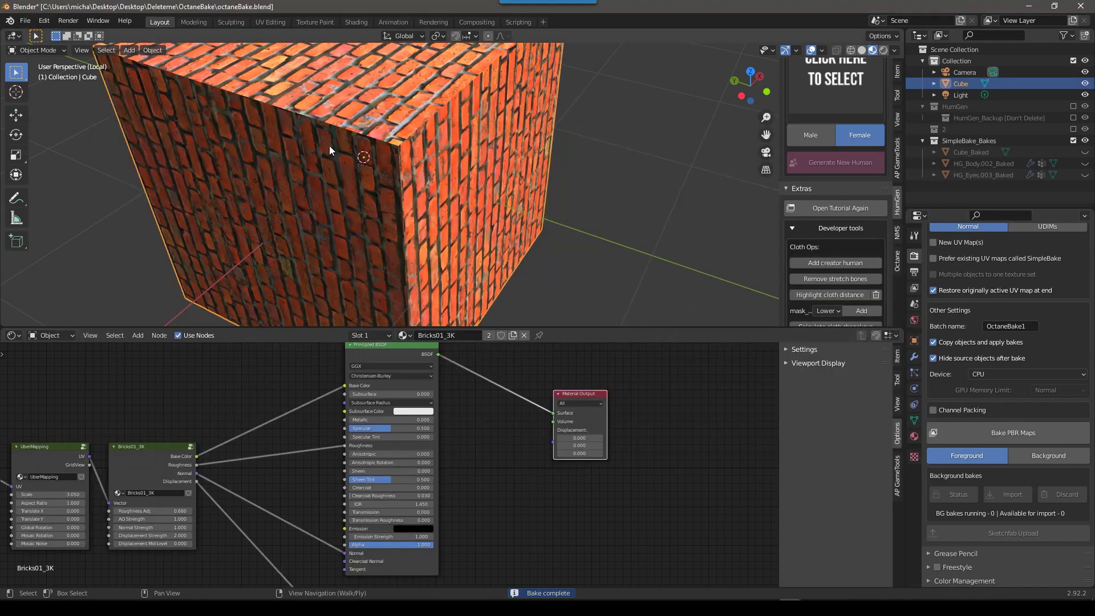
key("ctrl+s")
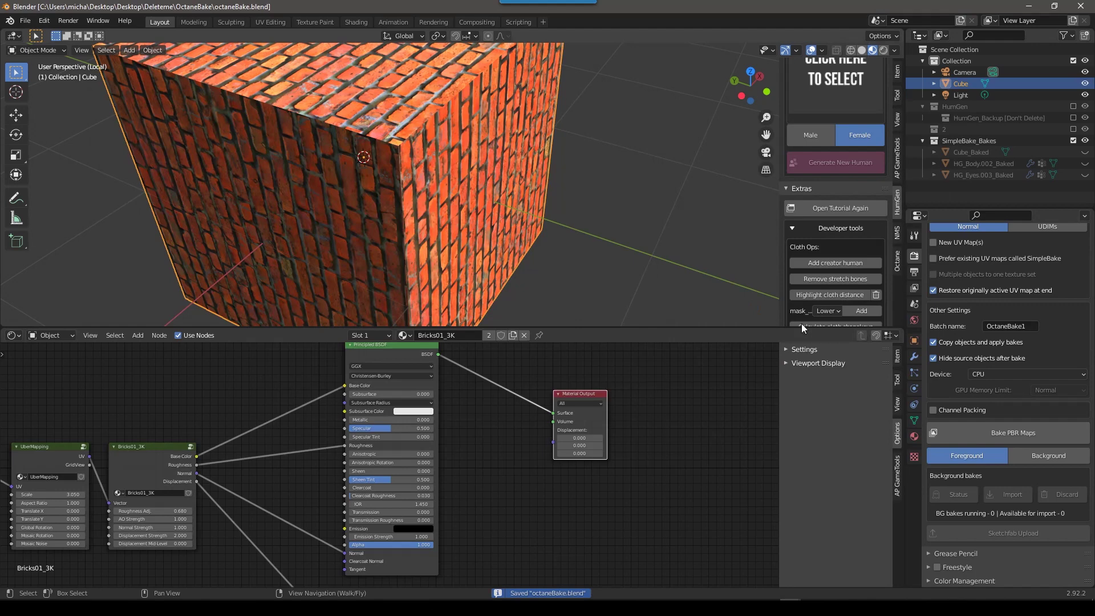
left_click(1011, 433)
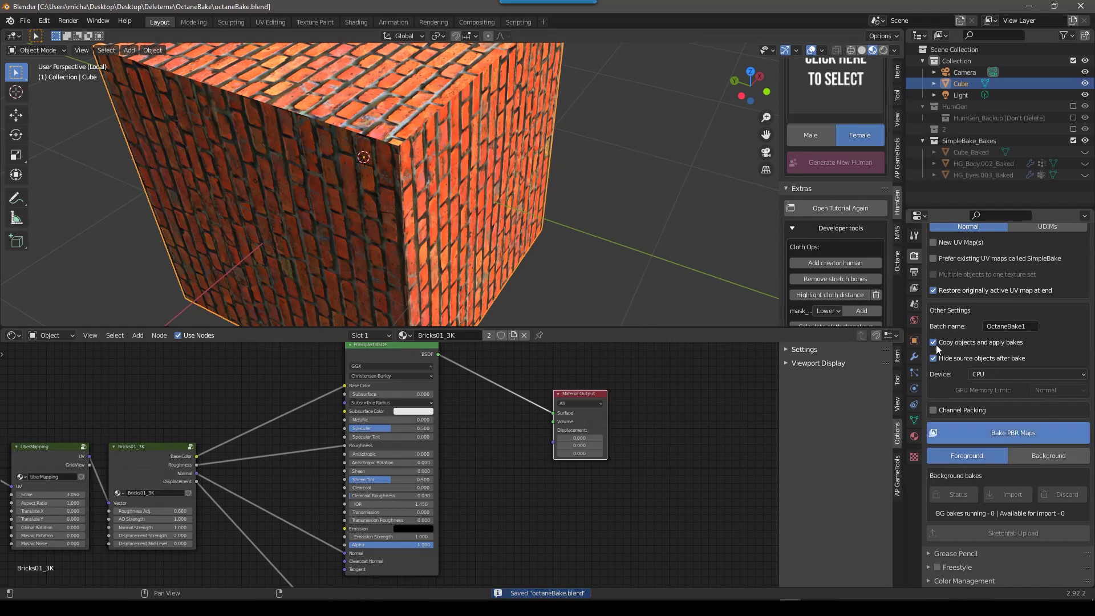
- Follow the SimpleBake log in the system console, then return to Blender
key("alt+Tab")
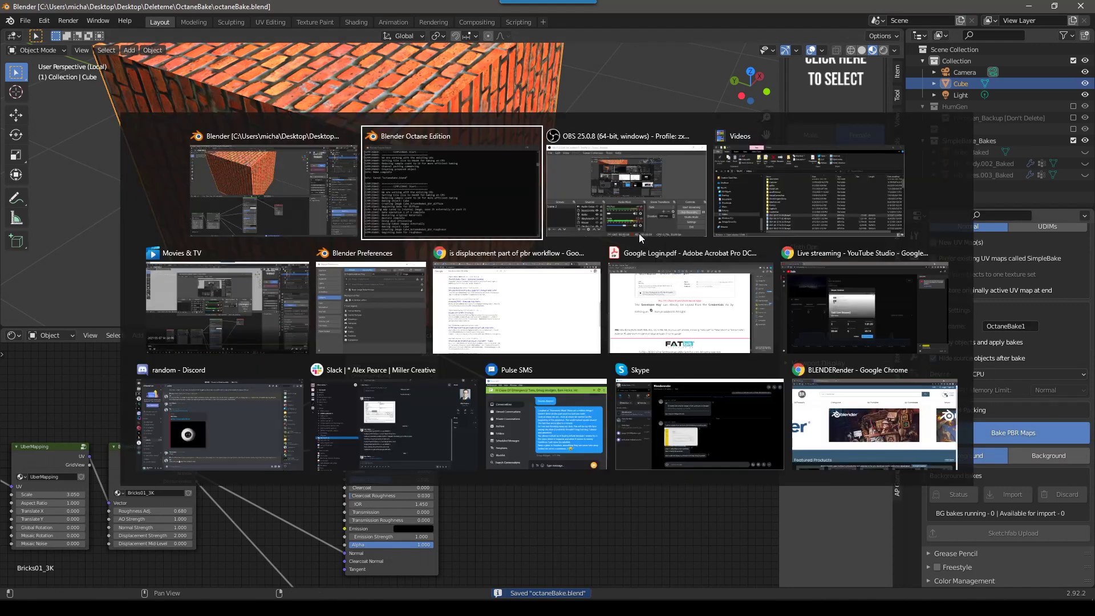
left_click(375, 176)
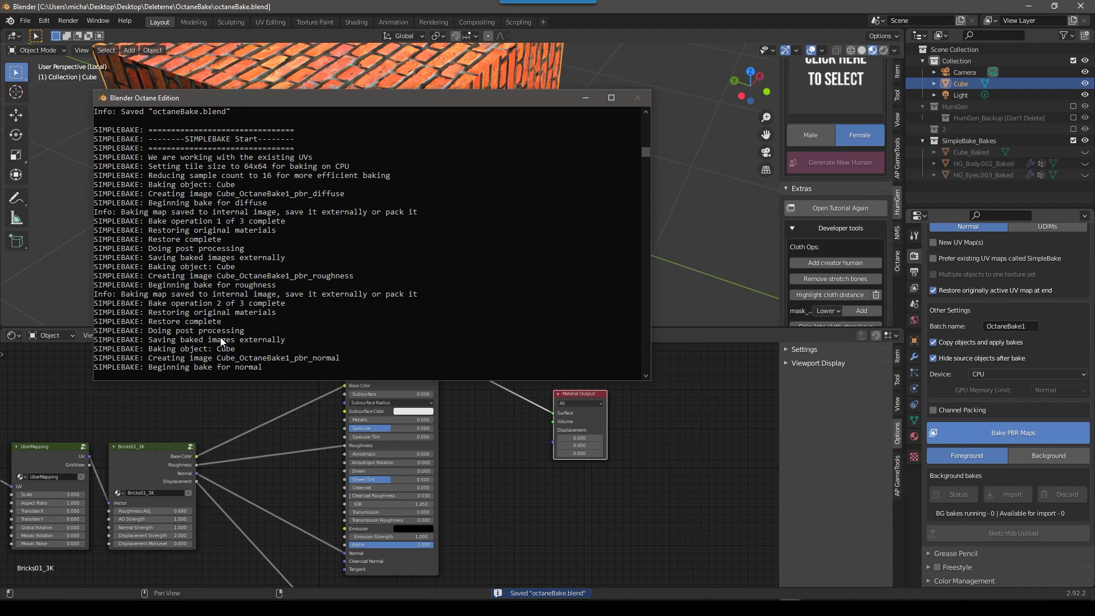
left_click_drag(148, 157, 392, 366)
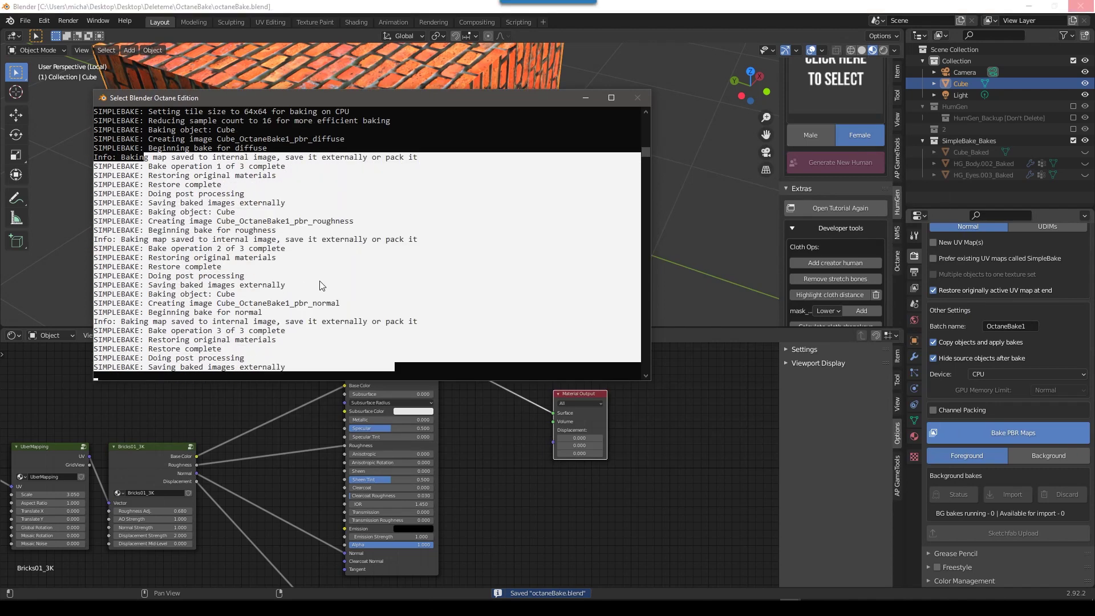
left_click(280, 334)
left_click_drag(149, 331, 292, 369)
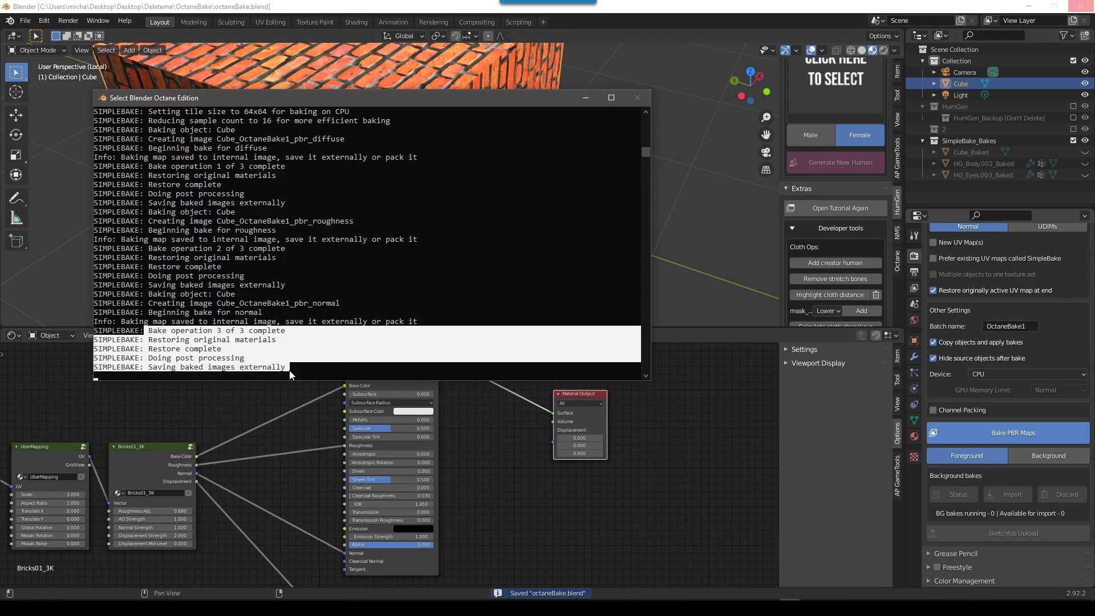
left_click(528, 517)
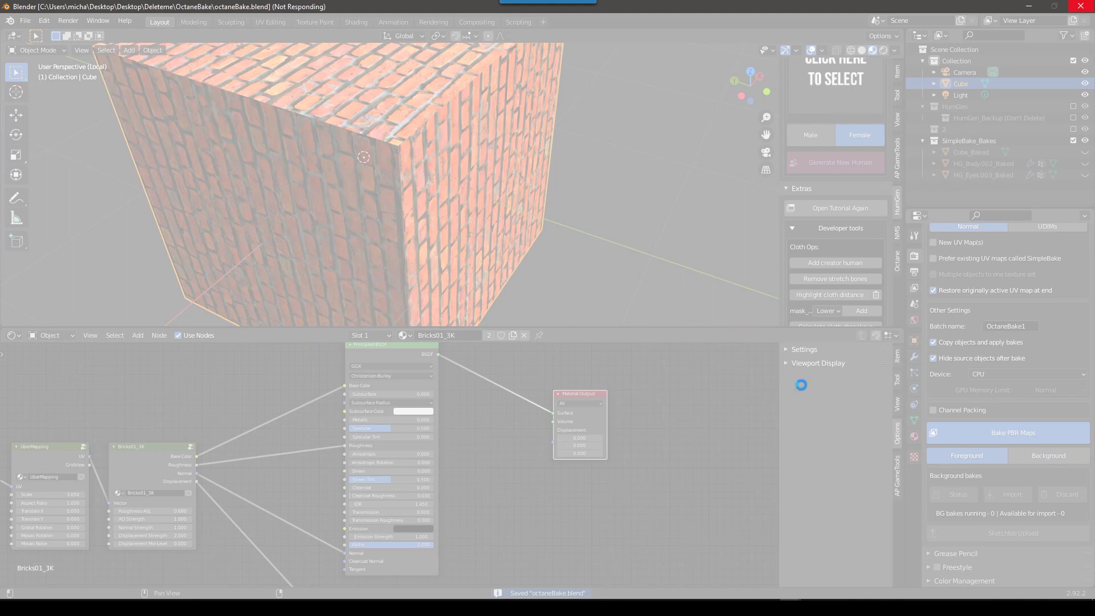
- Check the console again and let the bake finish all three maps
key("alt+Tab")
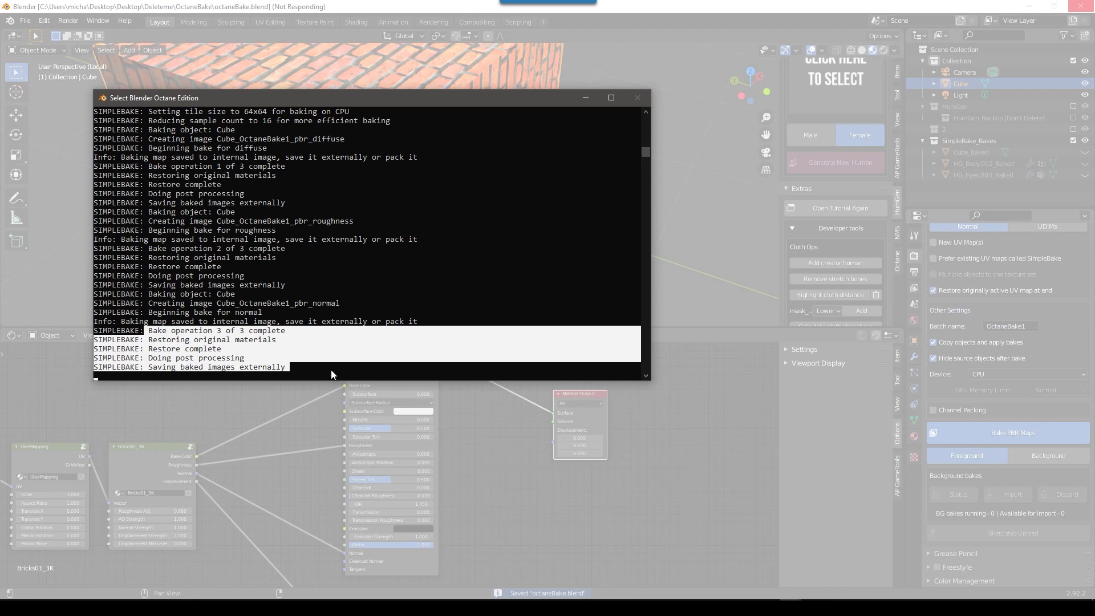
left_click_drag(189, 330, 294, 340)
key("ctrl+c")
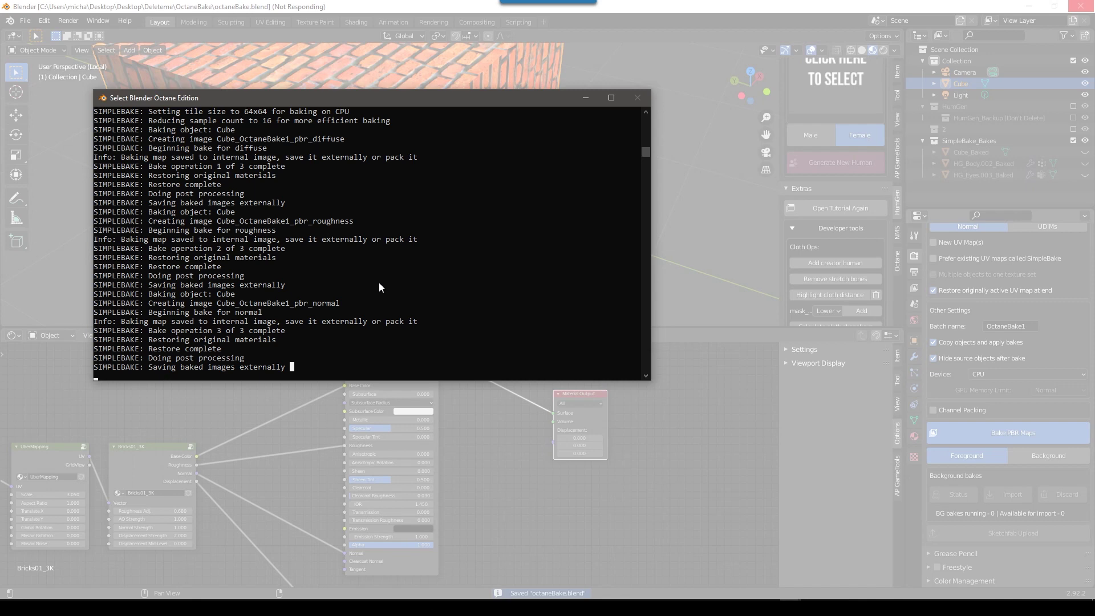
left_click_drag(400, 96, 453, 134)
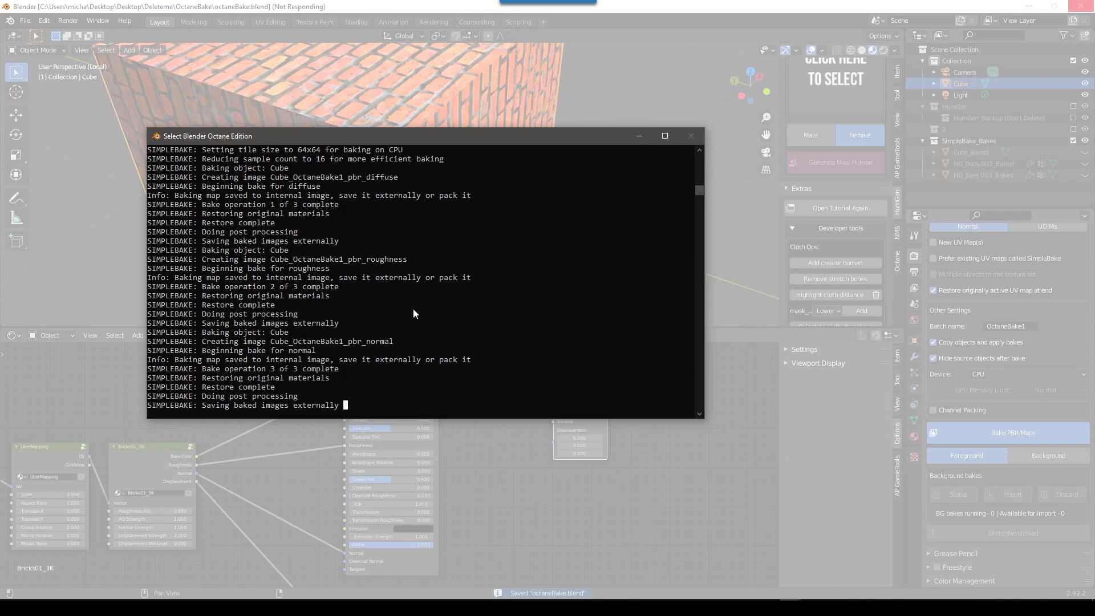
left_click(377, 332)
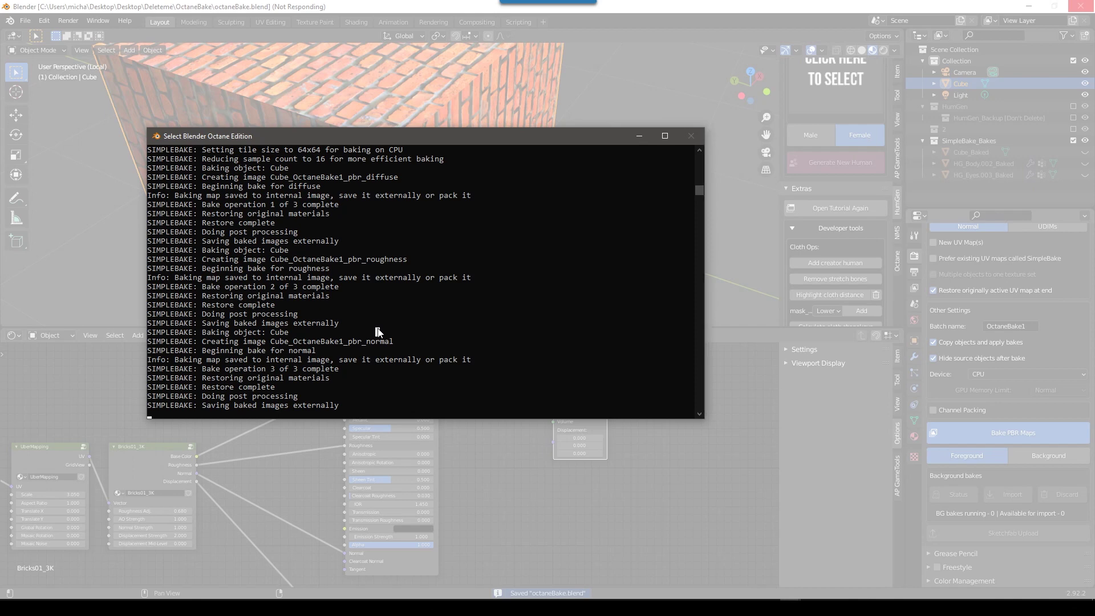
right_click(443, 315)
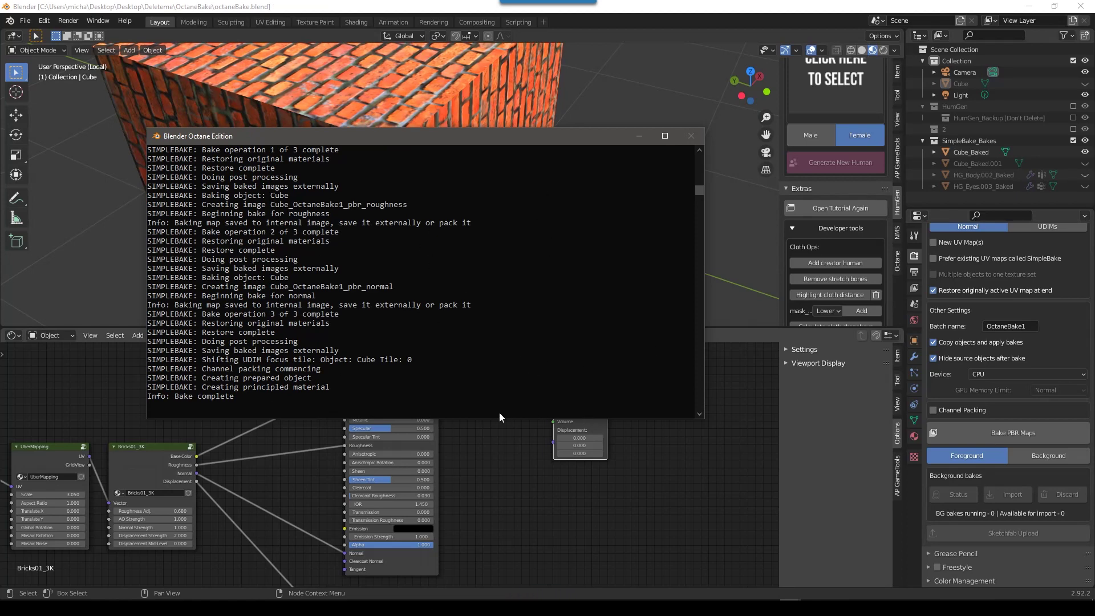
- Select Cube_Baked after briefly comparing it with the original Cube
left_click(688, 460)
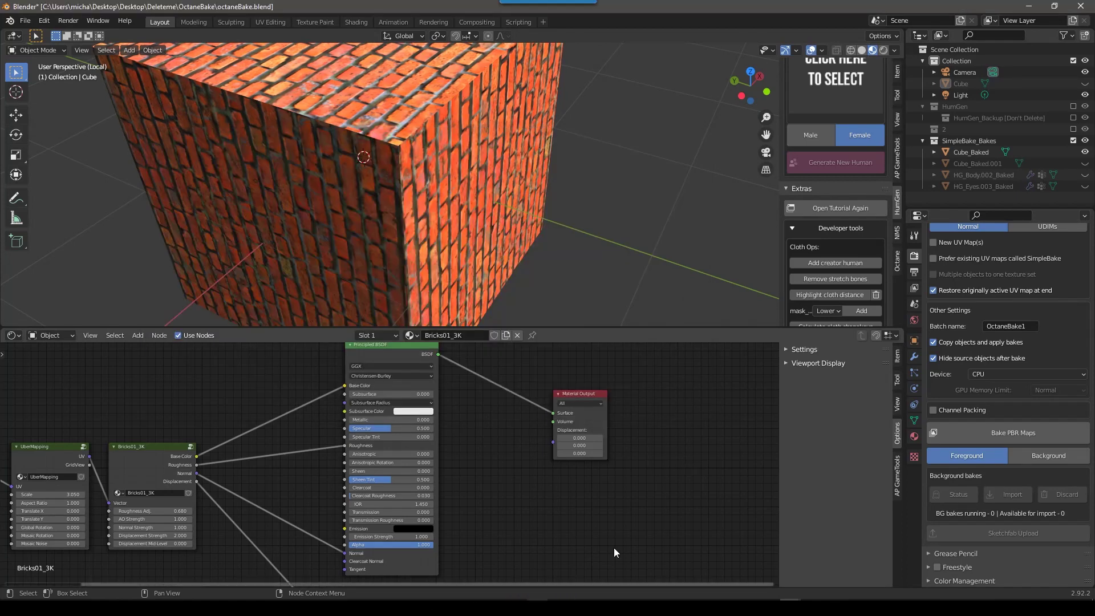
left_click(464, 265)
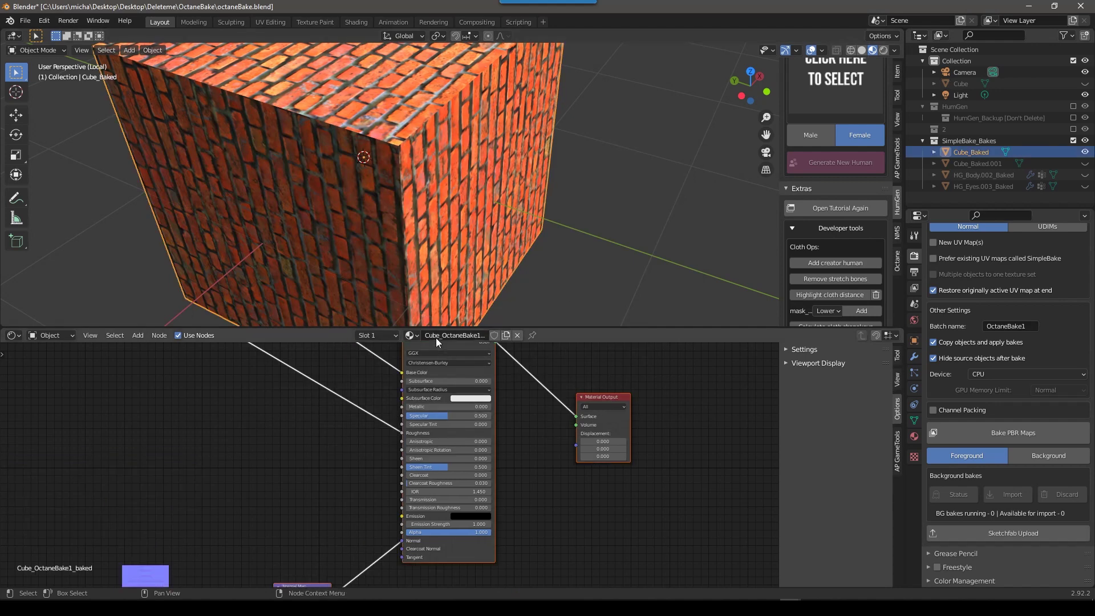
scroll(475, 191, "down", 3)
scroll(479, 193, "up", 3)
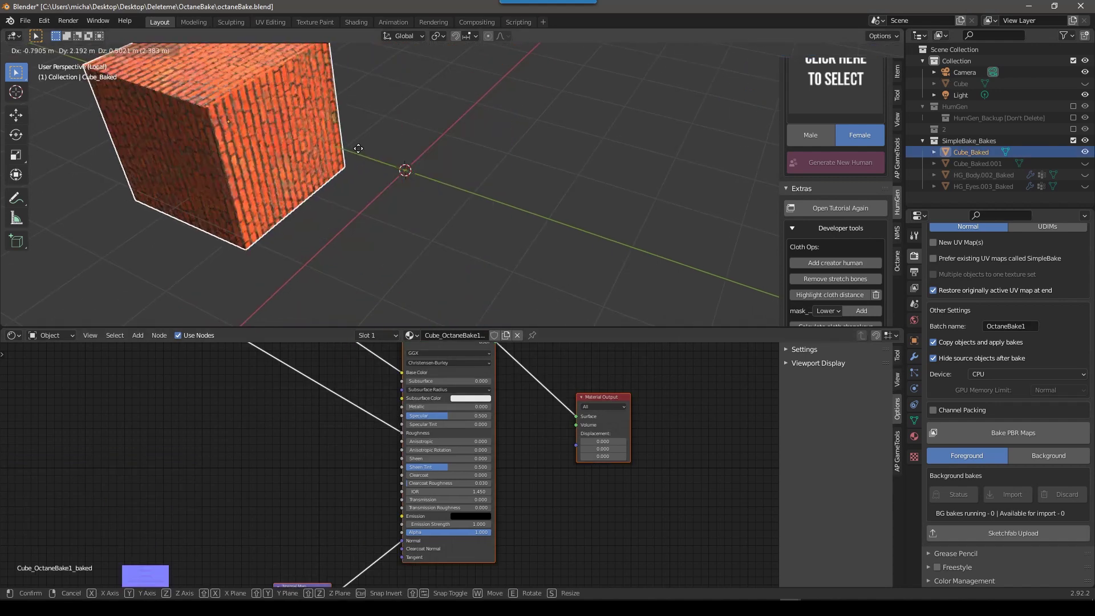
scroll(334, 149, "down", 3)
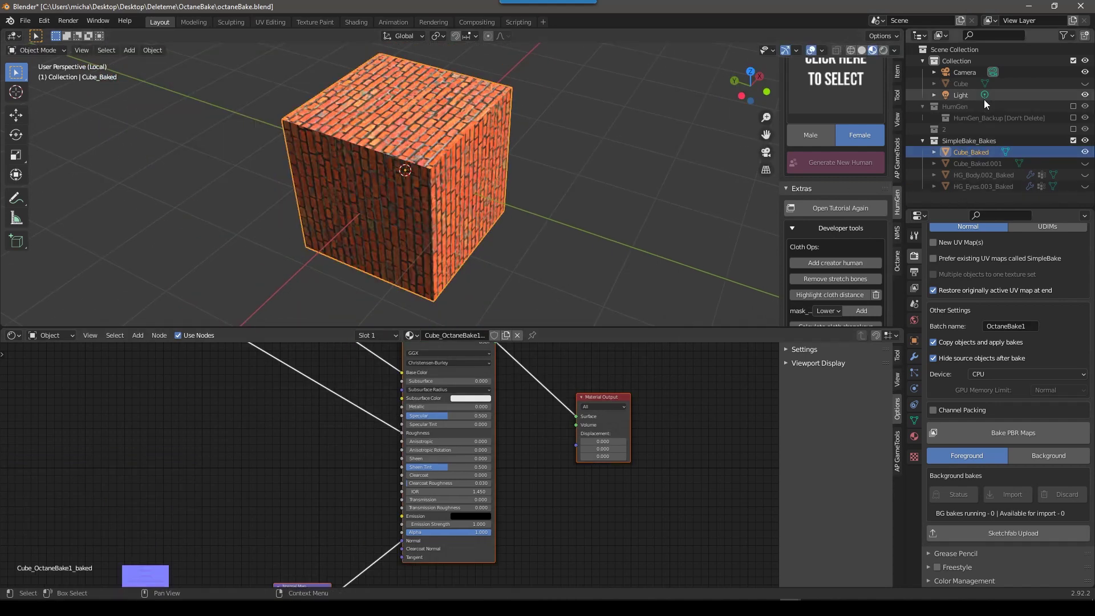
left_click(960, 83)
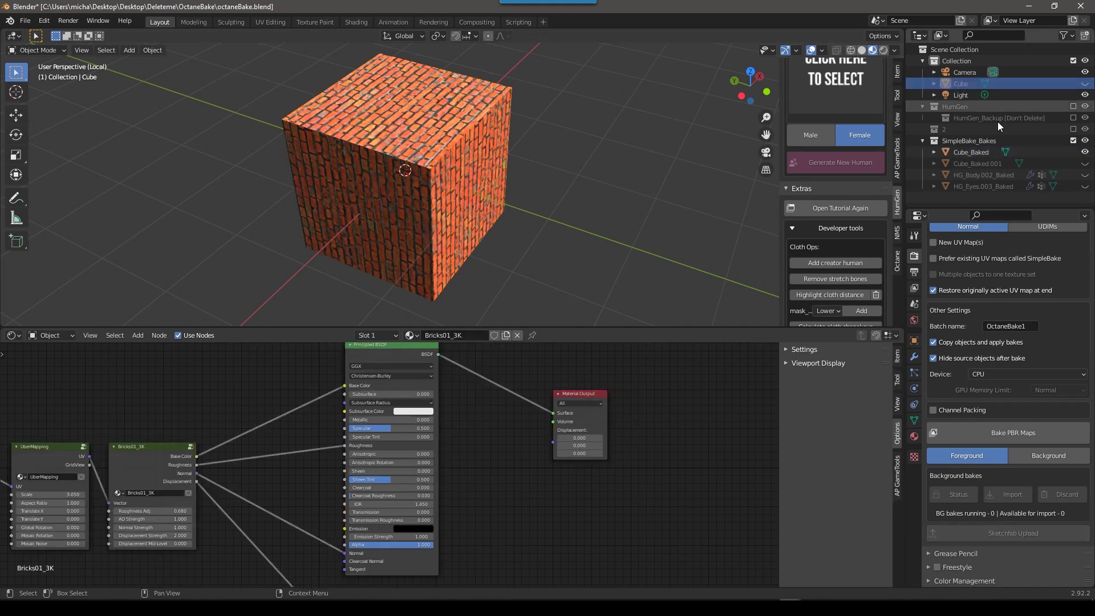
left_click(984, 152)
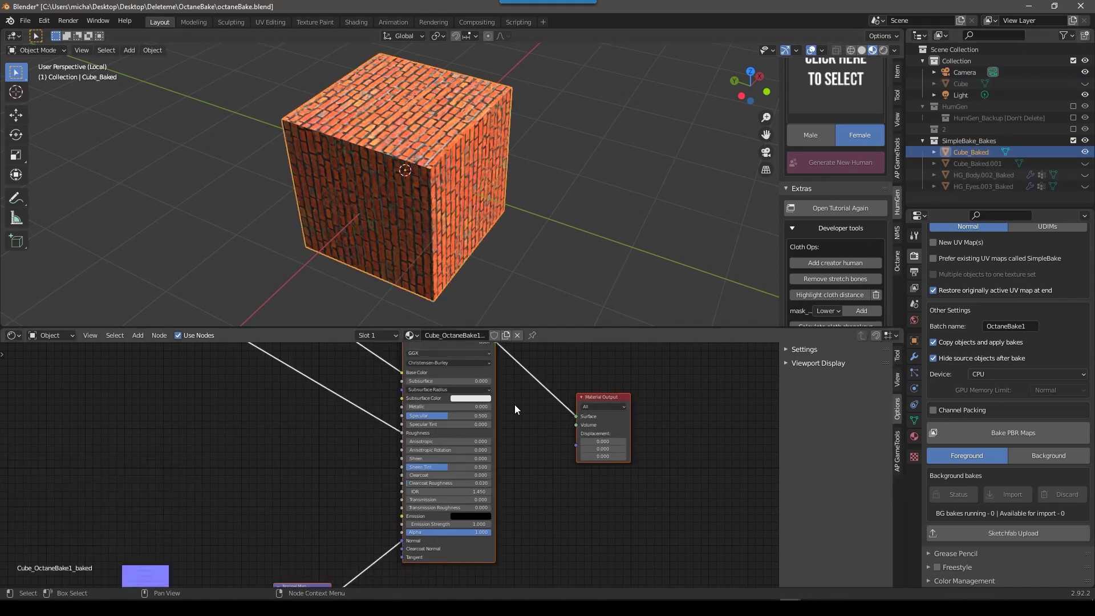
- Zoom out the Shader Editor and box-select the diffuse and roughness texture nodes
scroll(465, 171, "up", 3)
scroll(465, 171, "up", 2)
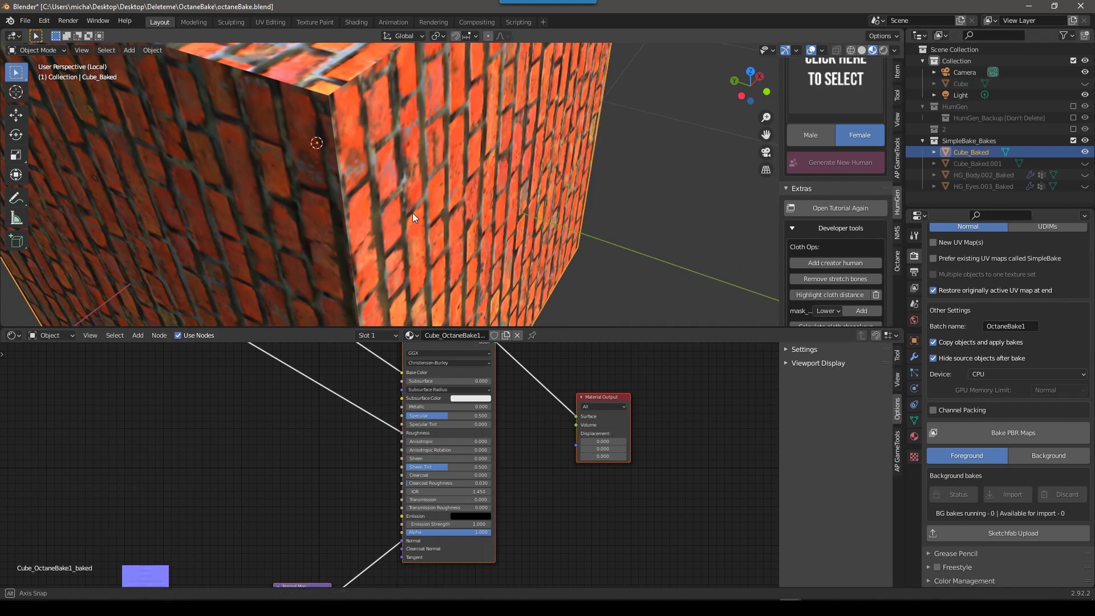
scroll(412, 213, "up", 3)
middle_click_drag(417, 190, 477, 189)
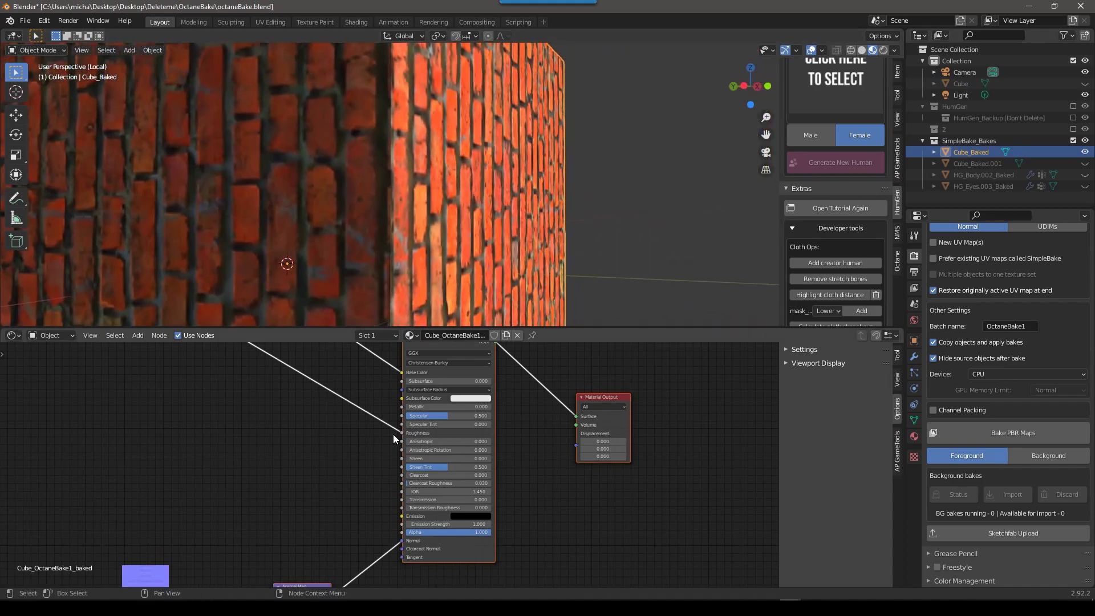
scroll(392, 439, "down", 4)
scroll(411, 467, "up", 1)
left_click_drag(274, 378, 346, 424)
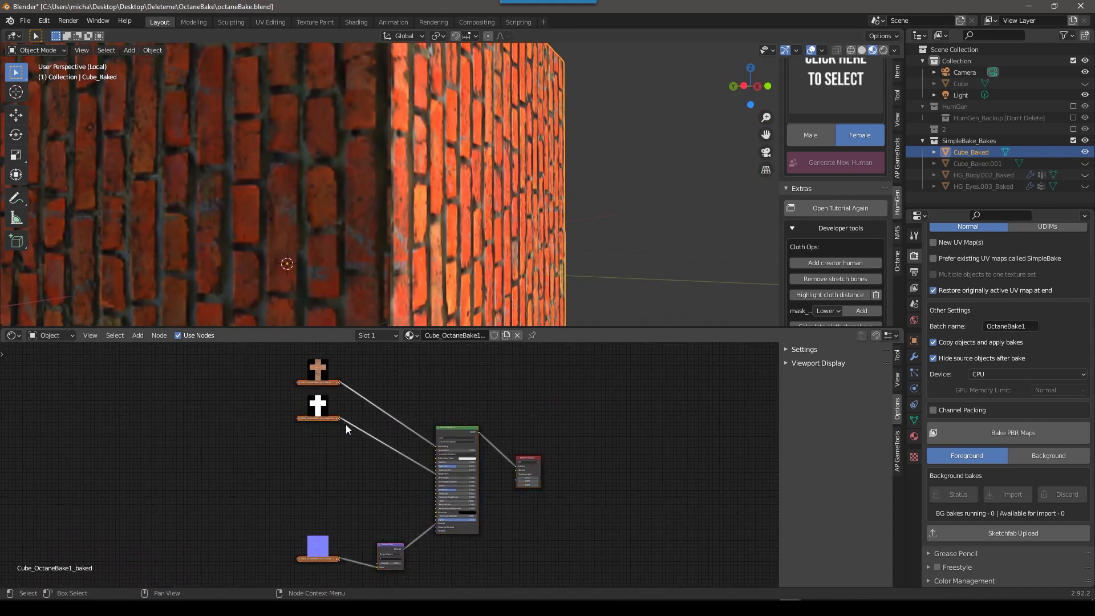
- Place the diffuse and roughness nodes, then move the normal texture and Normal Map nodes beside them
left_click(398, 479)
left_click_drag(257, 533, 385, 574)
key("g")
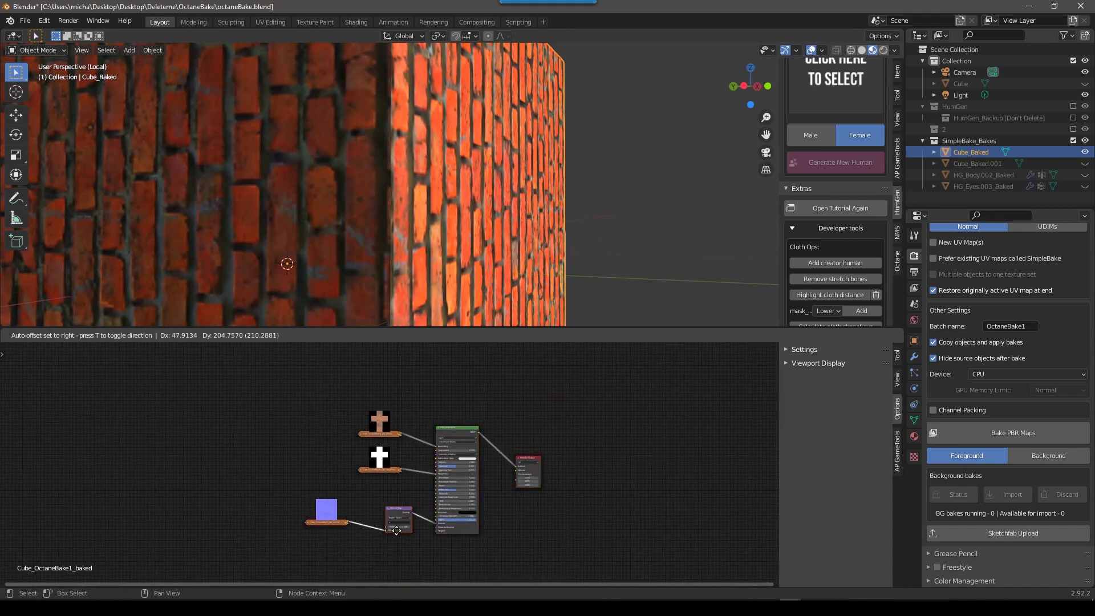
left_click(403, 526)
scroll(388, 531, "up", 3)
left_click_drag(300, 556, 355, 548)
- Pan and zoom to inspect the pbr_diffuse, pbr_roughness and pbr_normal nodes
scroll(429, 523, "up", 1)
middle_click_drag(428, 523, 423, 468)
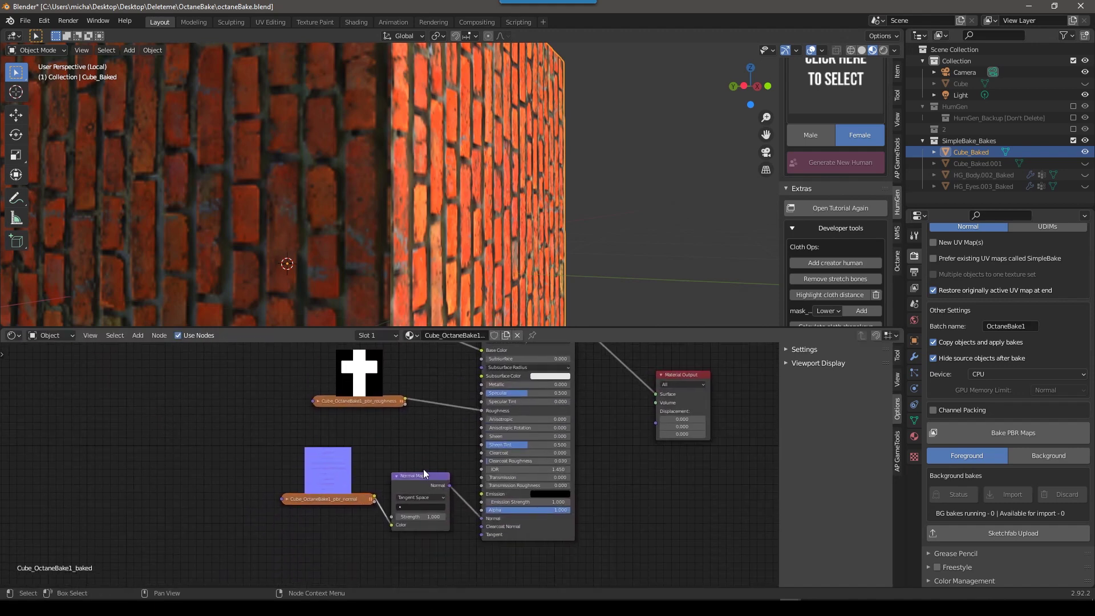
middle_click_drag(456, 415, 439, 509)
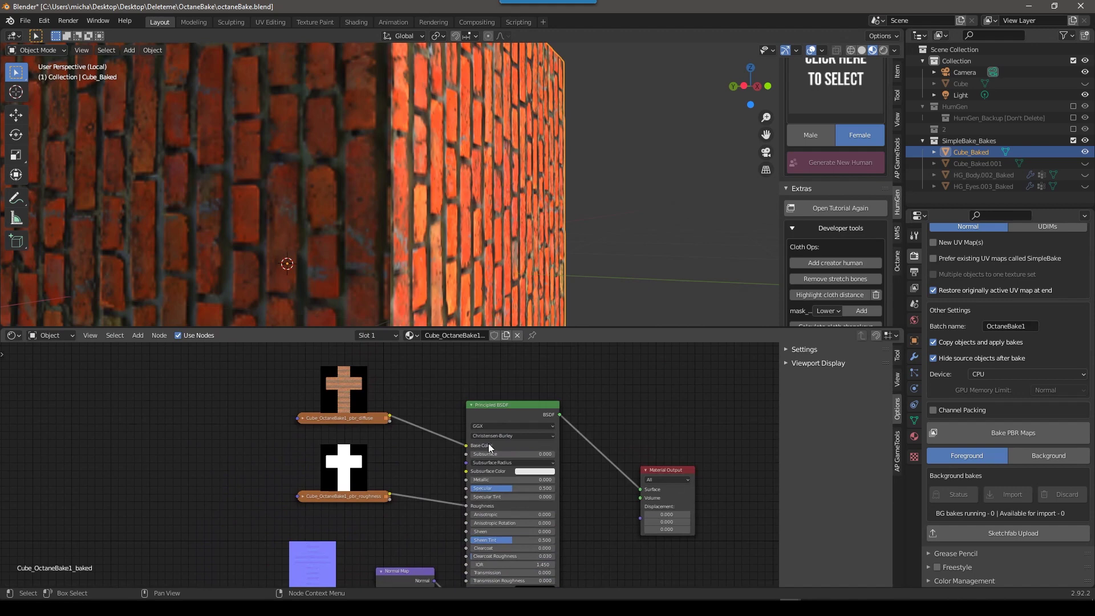
scroll(342, 377, "up", 5)
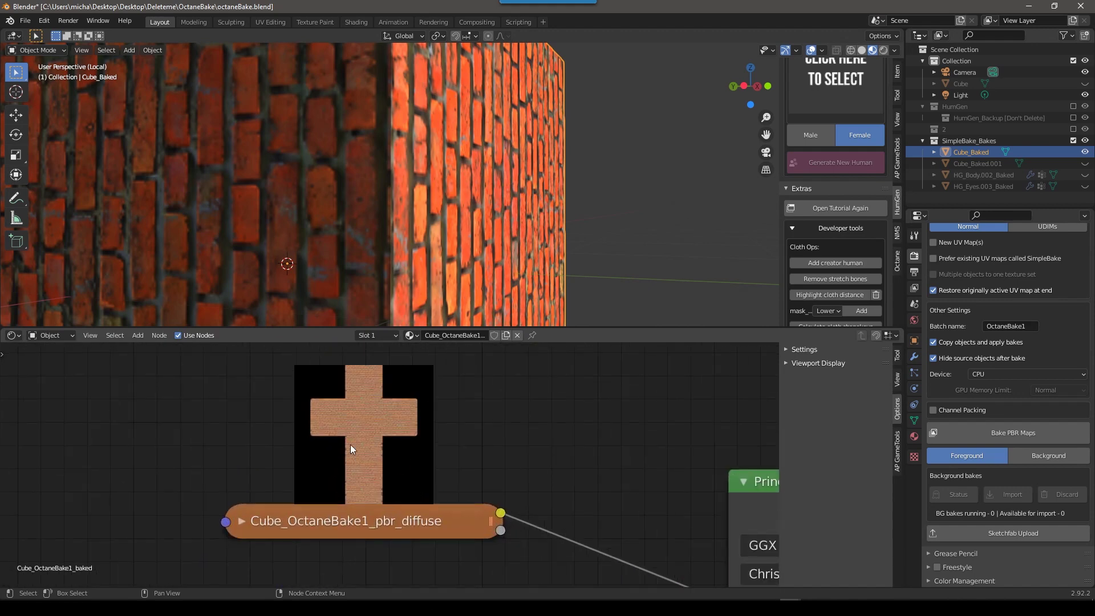
scroll(358, 462, "up", 1)
scroll(379, 465, "down", 1)
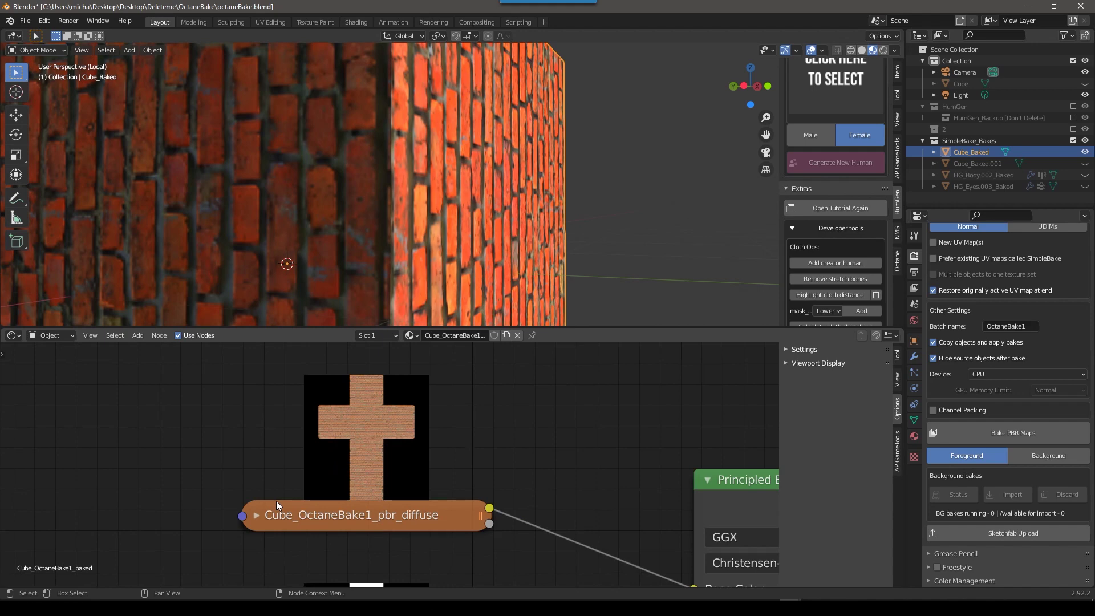
scroll(280, 463, "up", 1)
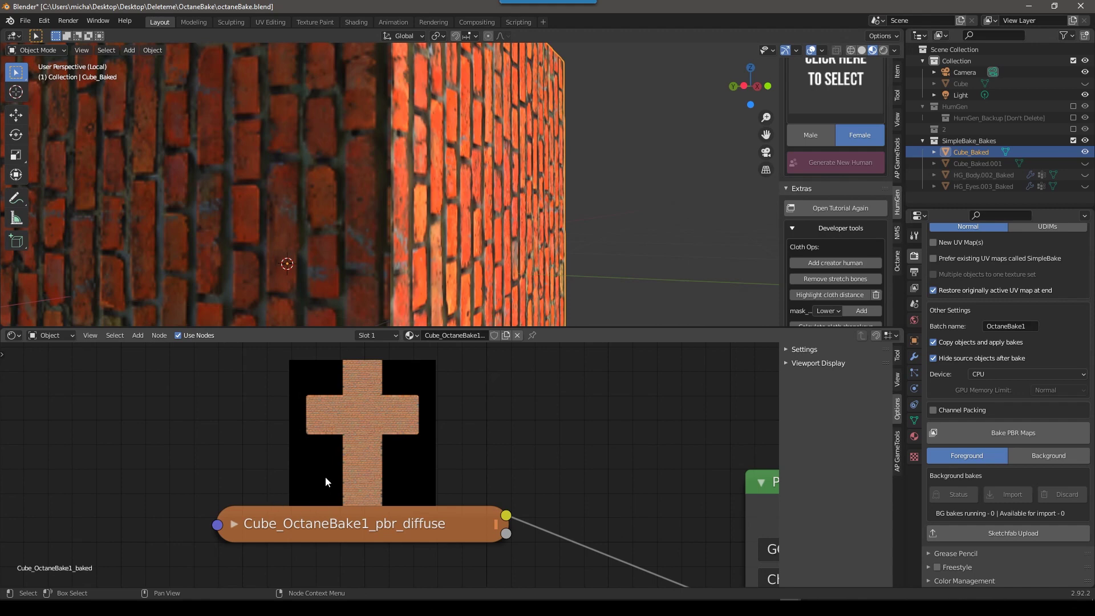
scroll(325, 476, "up", 1)
scroll(402, 459, "down", 1)
scroll(435, 526, "down", 1)
middle_click_drag(434, 526, 463, 364)
scroll(398, 530, "up", 1)
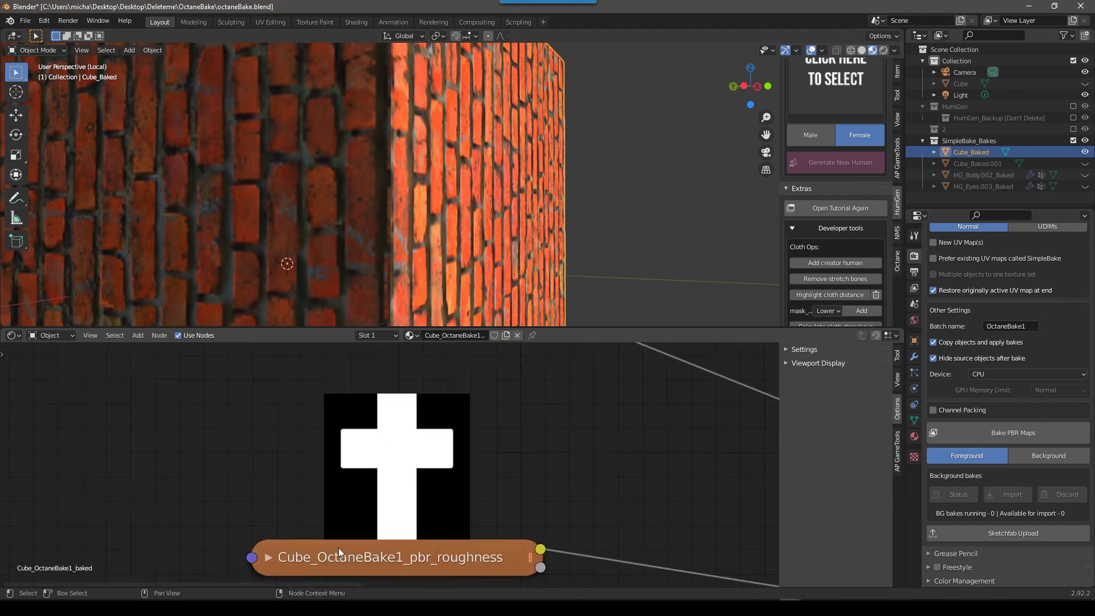
scroll(370, 542, "down", 2)
middle_click_drag(396, 514, 370, 580)
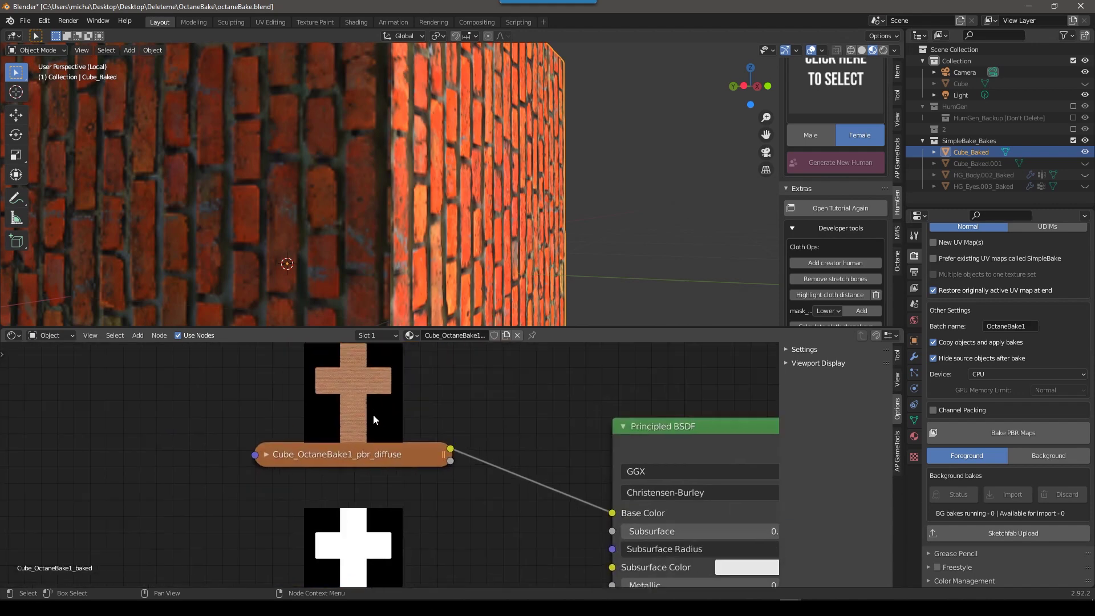
scroll(375, 404, "up", 1)
scroll(354, 499, "down", 4, "shift")
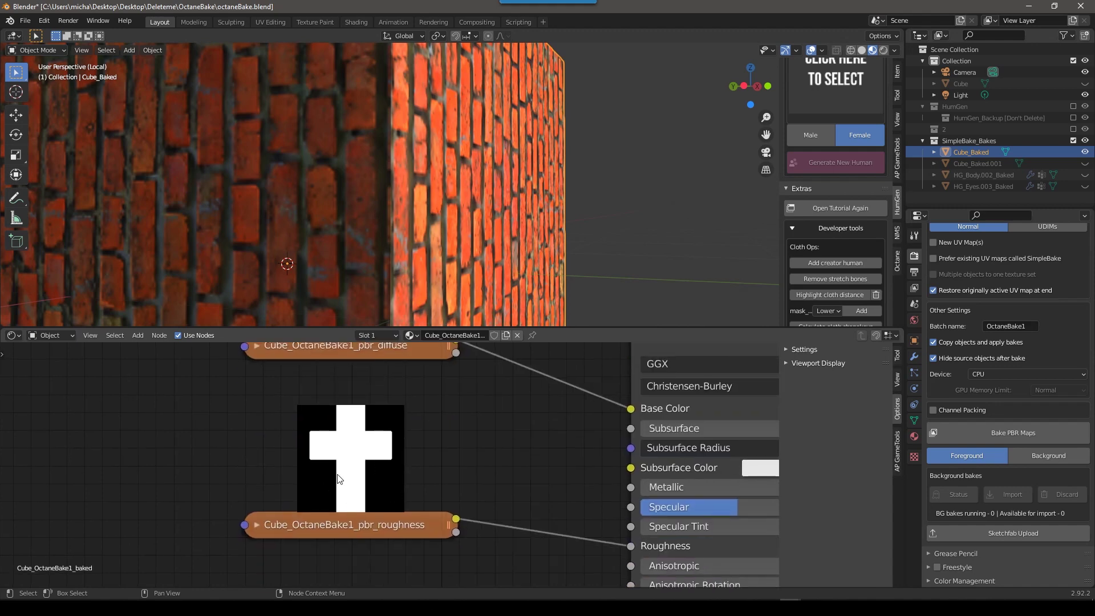
scroll(536, 491, "up", 1)
scroll(556, 493, "down", 2)
scroll(557, 494, "down", 1)
middle_click_drag(556, 493, 558, 381)
scroll(335, 423, "up", 5)
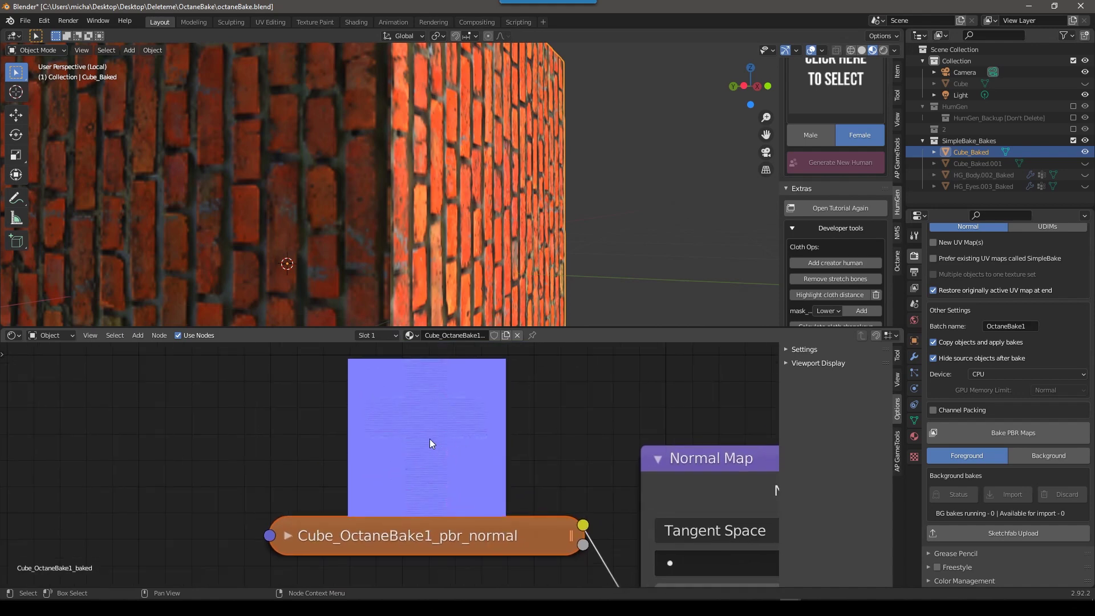
- Zoom the 3D view out and save octaneBake.blend
scroll(430, 439, "down", 6)
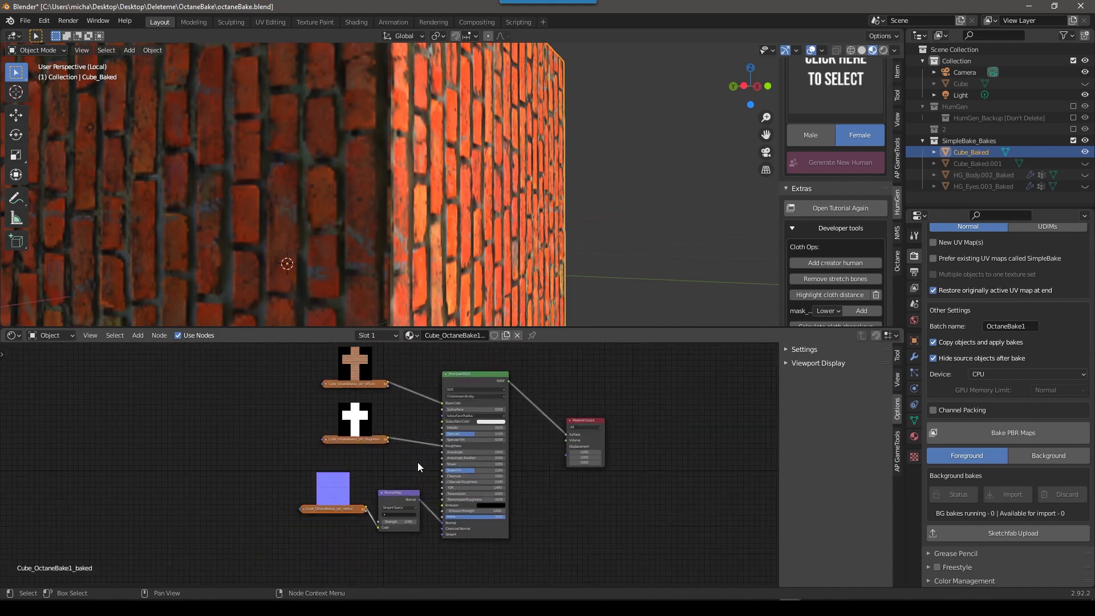
scroll(417, 466, "down", 2)
scroll(568, 254, "down", 6)
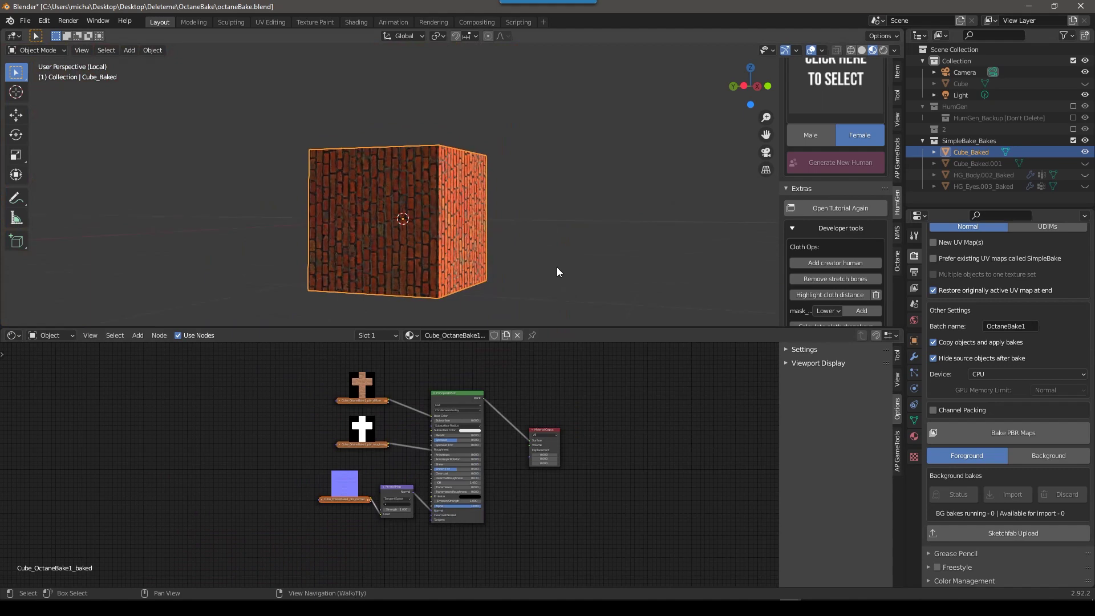
key("ctrl+s")
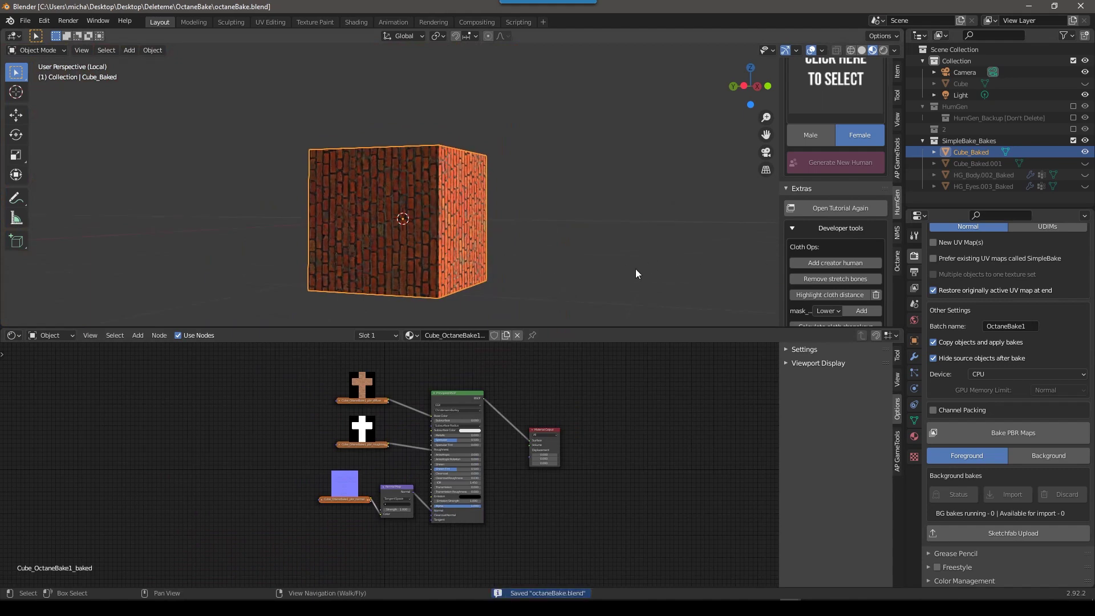
- Switch viewport shading to Rendered for a live Octane view of the cube
key("z")
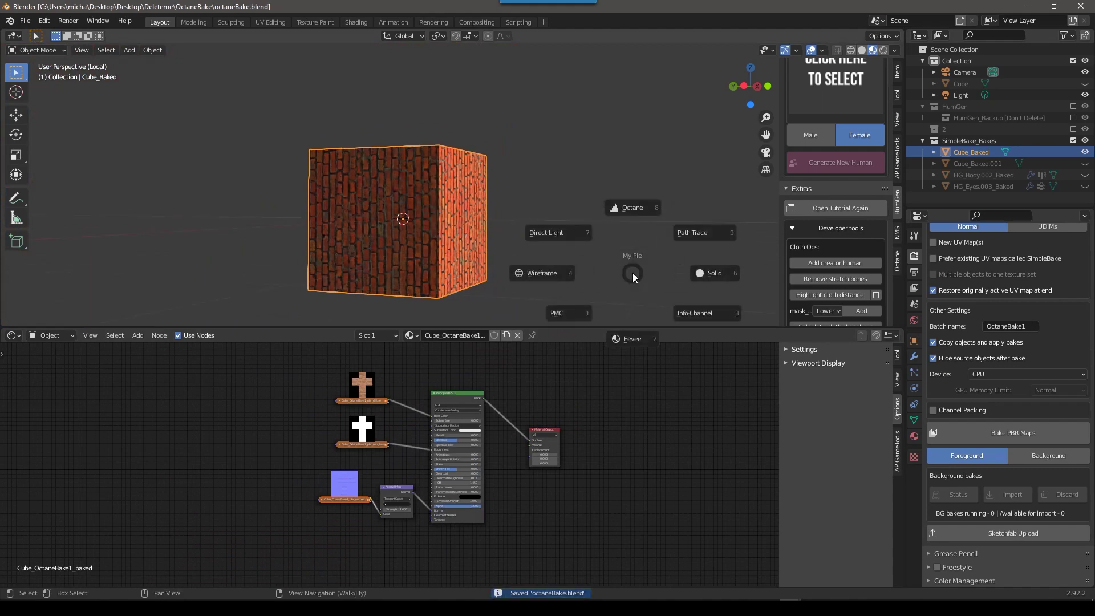
left_click(624, 207)
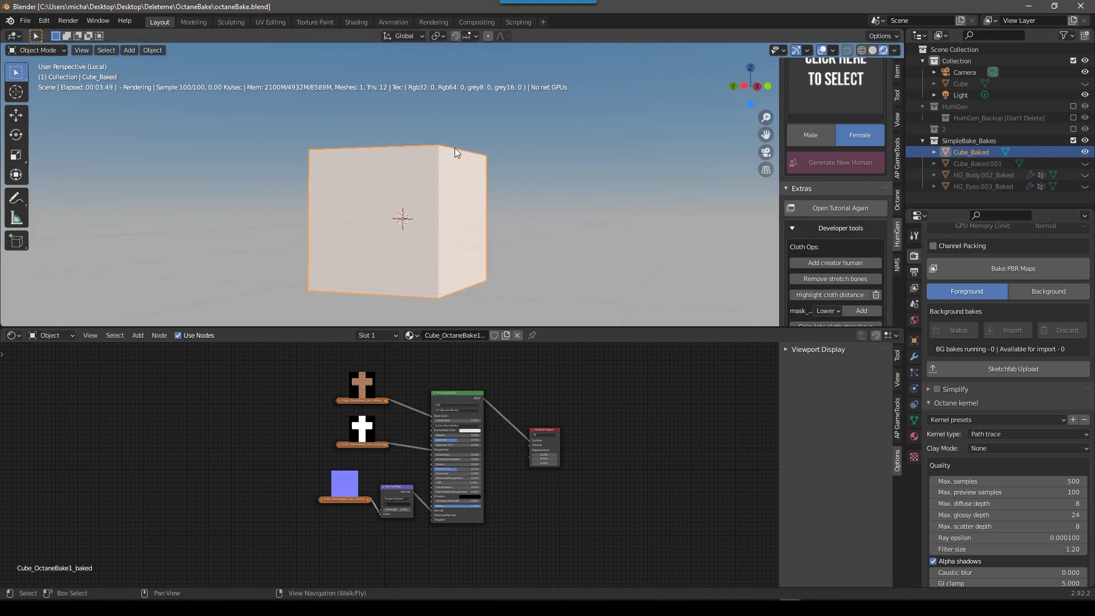
middle_click_drag(464, 203, 455, 241)
scroll(455, 241, "up", 2)
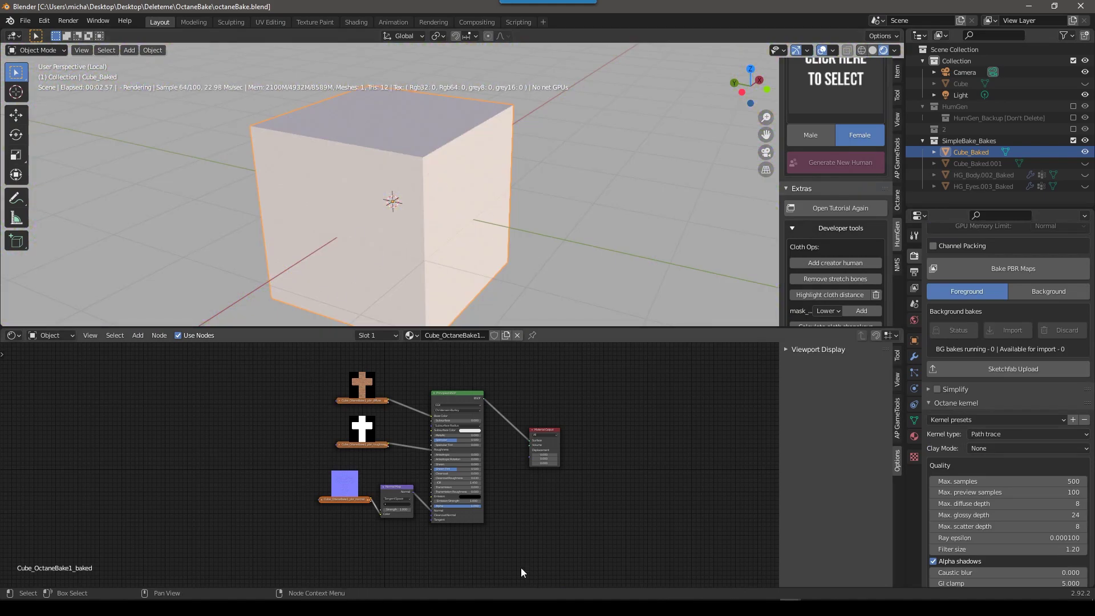
- Convert the cube's material with 'Convert to Octane material' and zoom toward the bricks
key("F3")
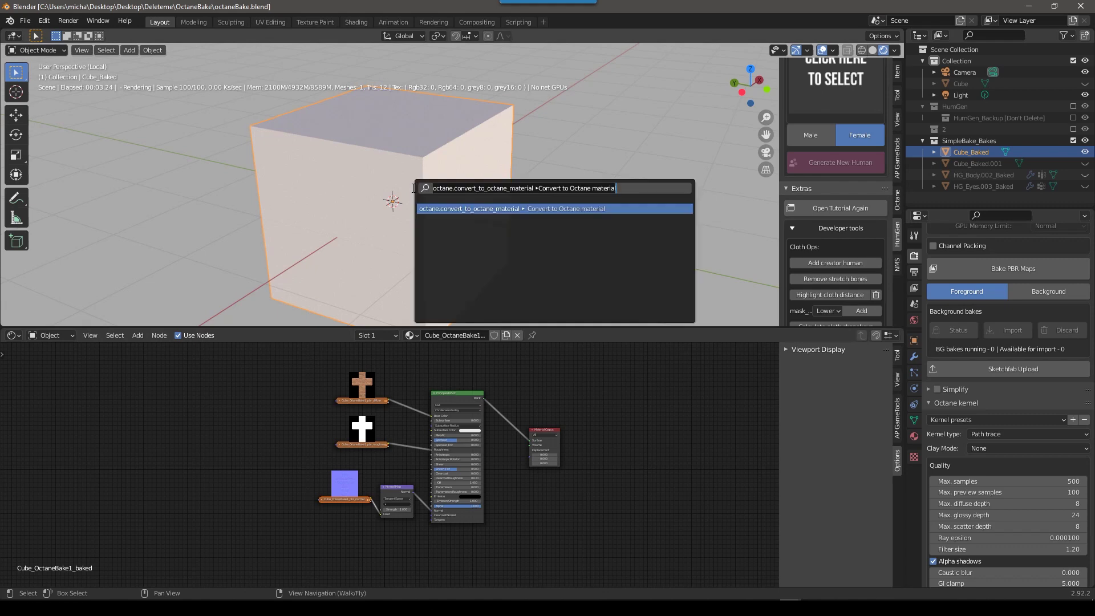
left_click(458, 209)
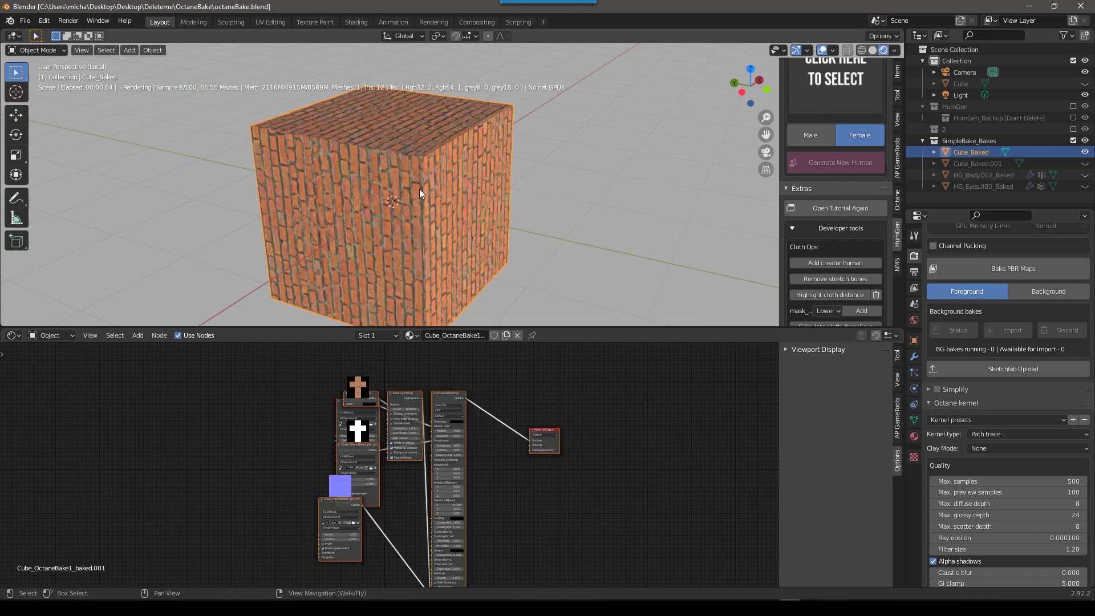
scroll(423, 187, "up", 5)
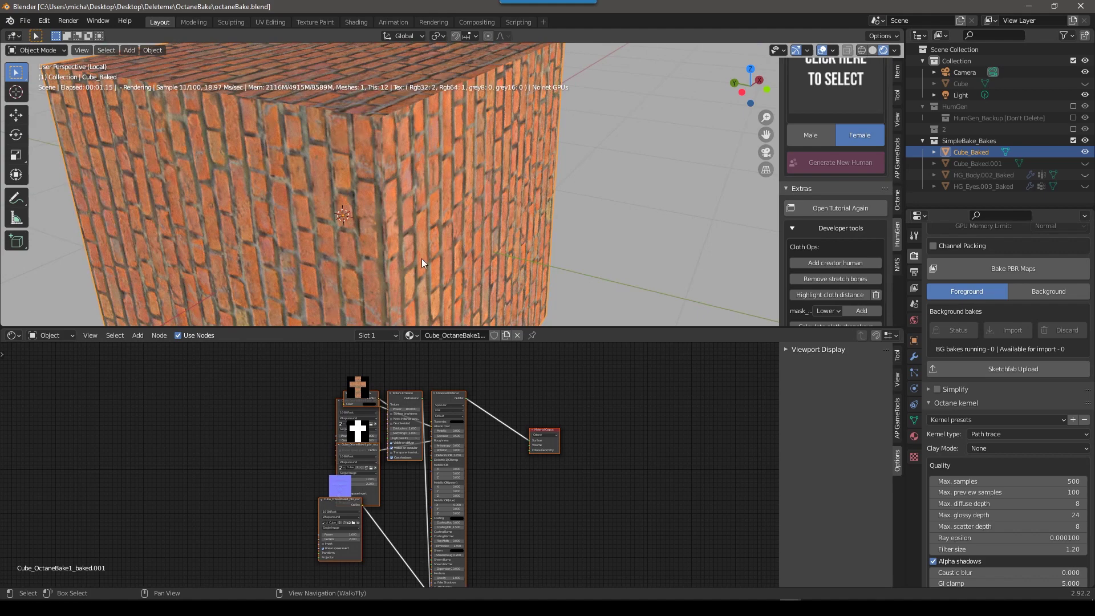
scroll(458, 237, "up", 2)
mouse_move(459, 237)
middle_mouse_down()
mouse_move(427, 263)
mouse_move(449, 218)
middle_mouse_up()
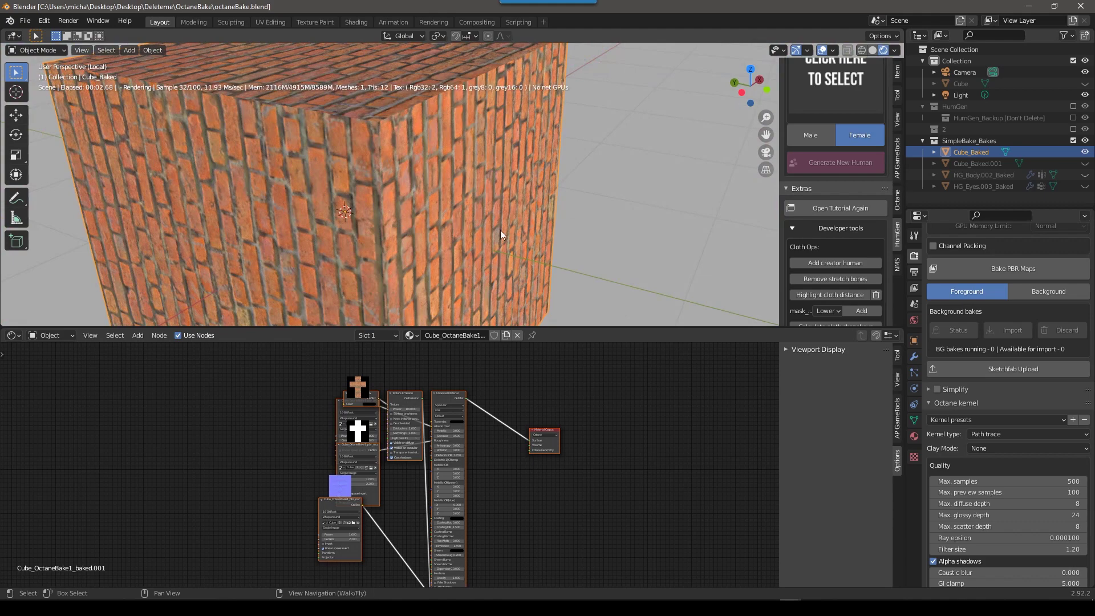
- Zoom in further and drag the Texture Emission node down and left
scroll(464, 227, "up", 2)
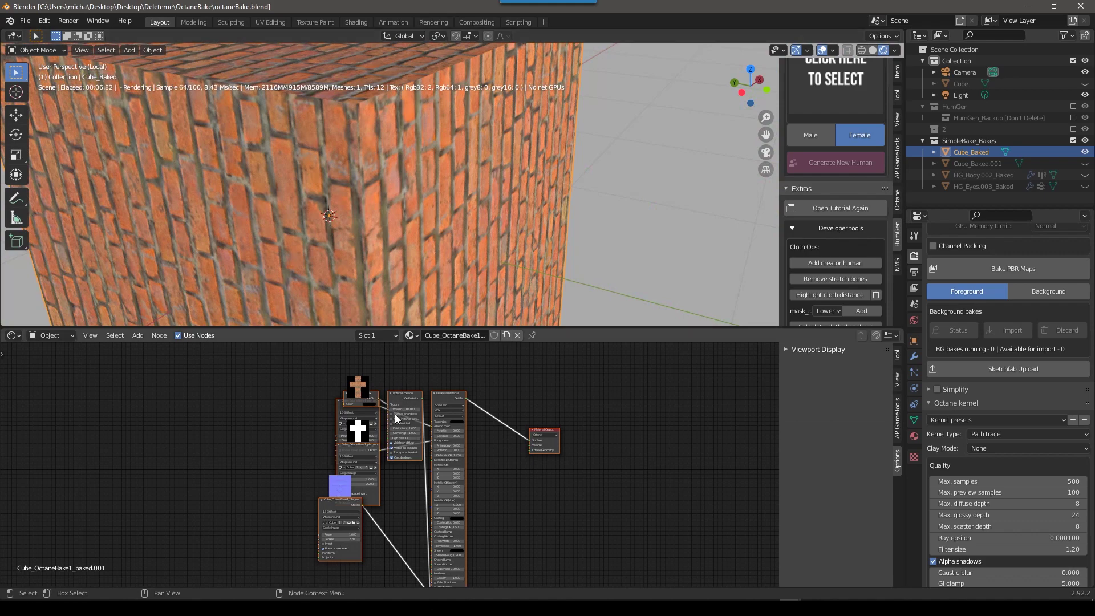
scroll(395, 414, "up", 1)
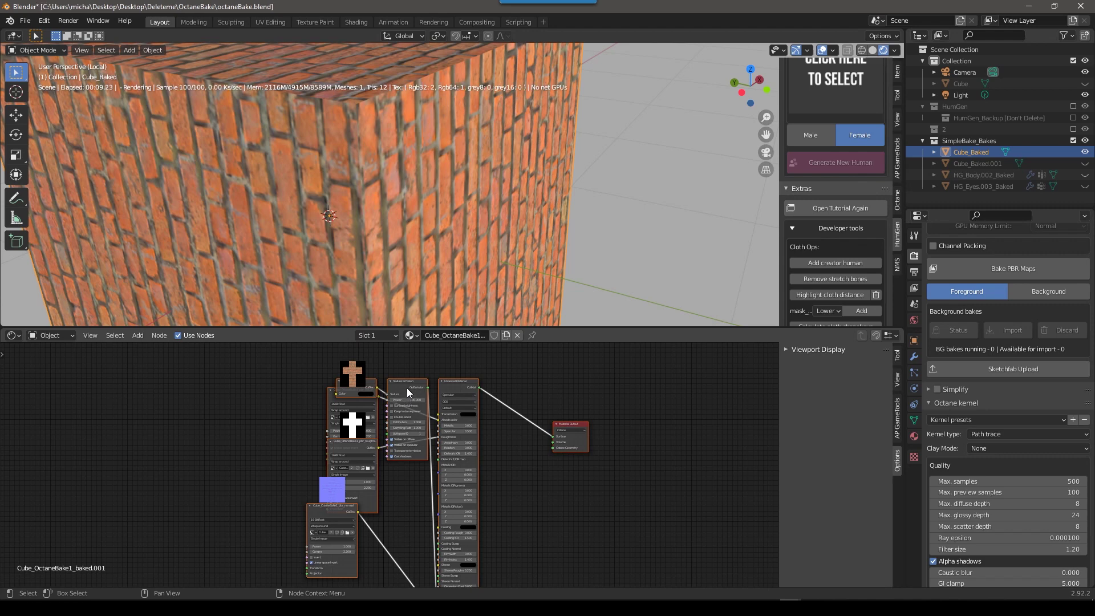
left_click_drag(406, 387, 161, 564)
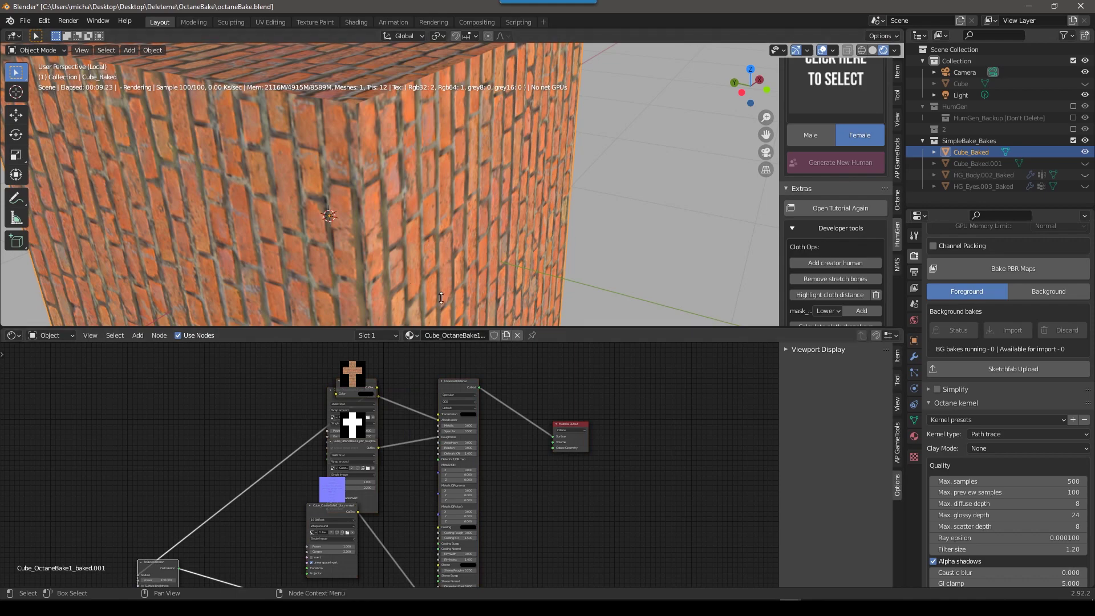
- Move the converted texture nodes aside and frame the RGBSpectrum Tex node beside pbr_diffuse
scroll(400, 380, "up", 3)
middle_click_drag(399, 379, 448, 539)
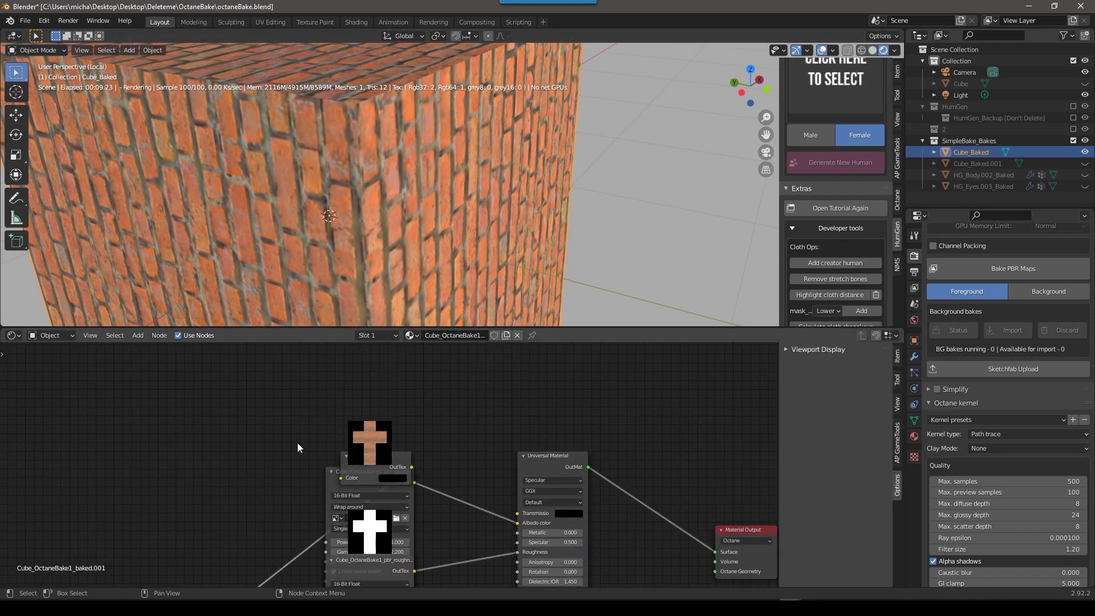
scroll(292, 441, "down", 5)
left_click_drag(289, 414, 419, 536)
scroll(425, 451, "up", 4)
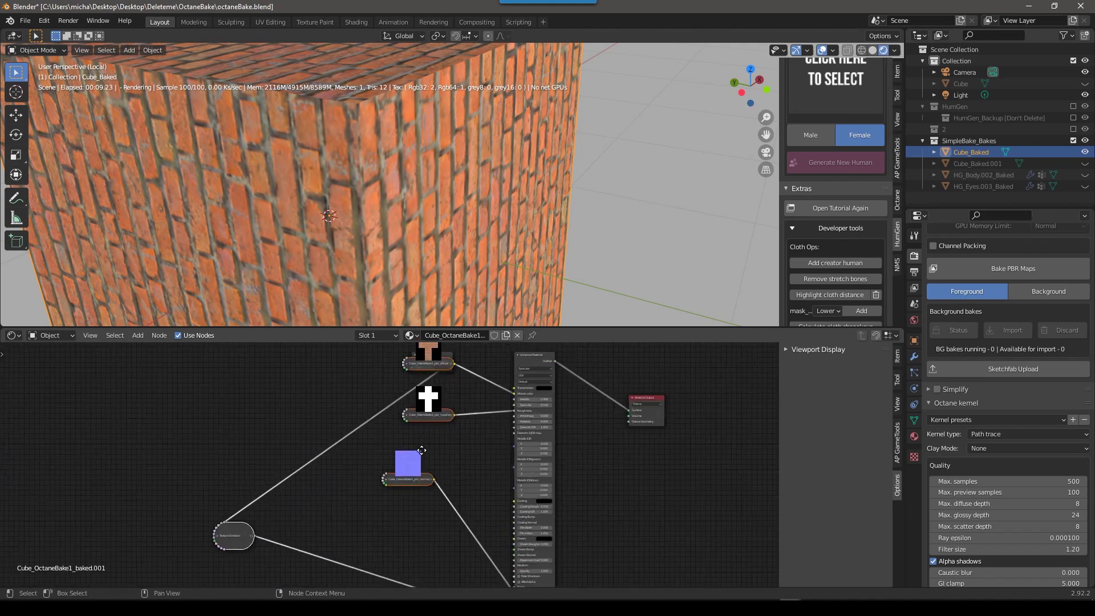
scroll(421, 451, "up", 6)
left_click_drag(380, 440, 238, 480)
middle_click_drag(238, 480, 422, 445)
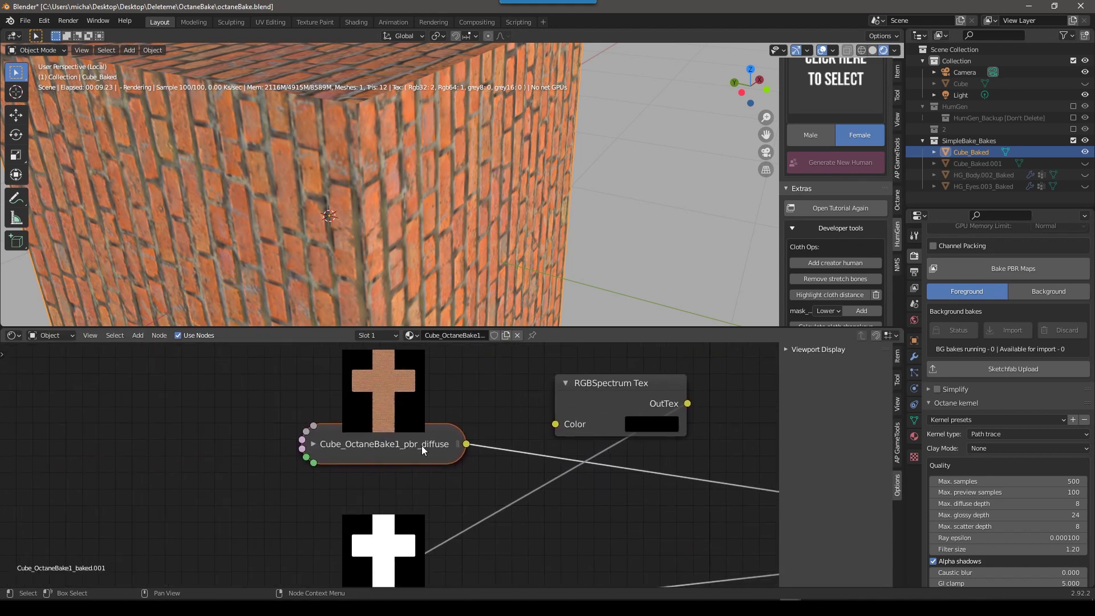
scroll(429, 461, "up", 3)
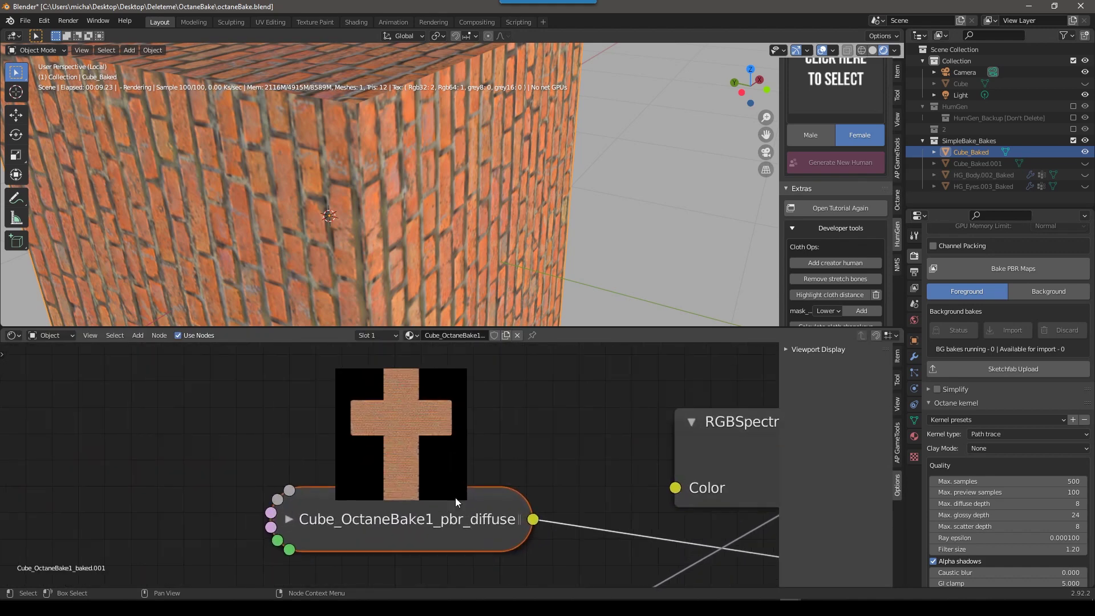
scroll(413, 528, "down", 5)
scroll(415, 426, "up", 5)
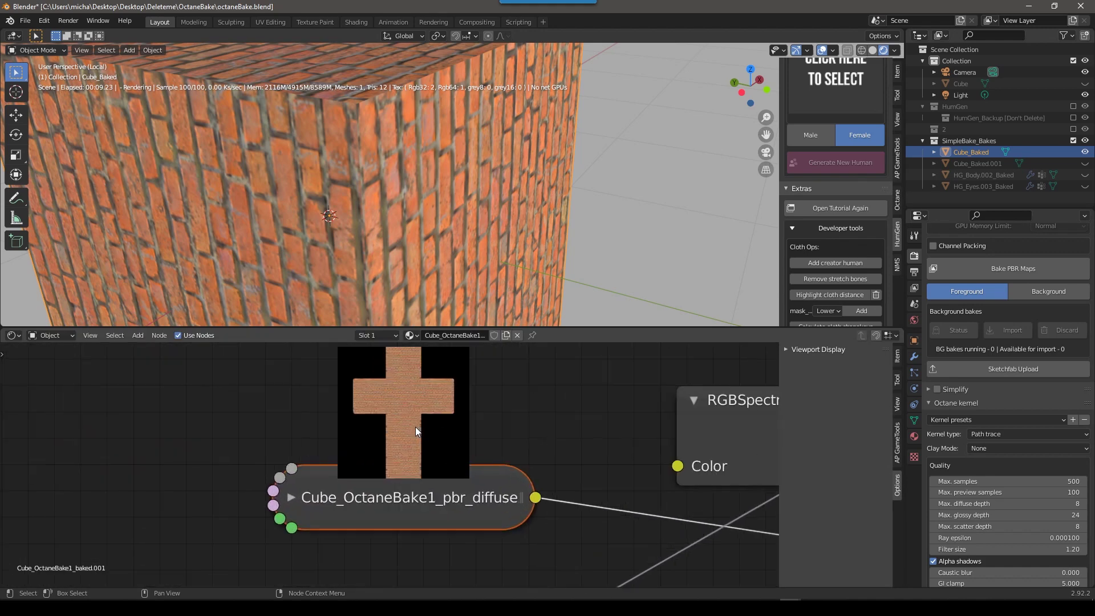
middle_click_drag(459, 467, 442, 505)
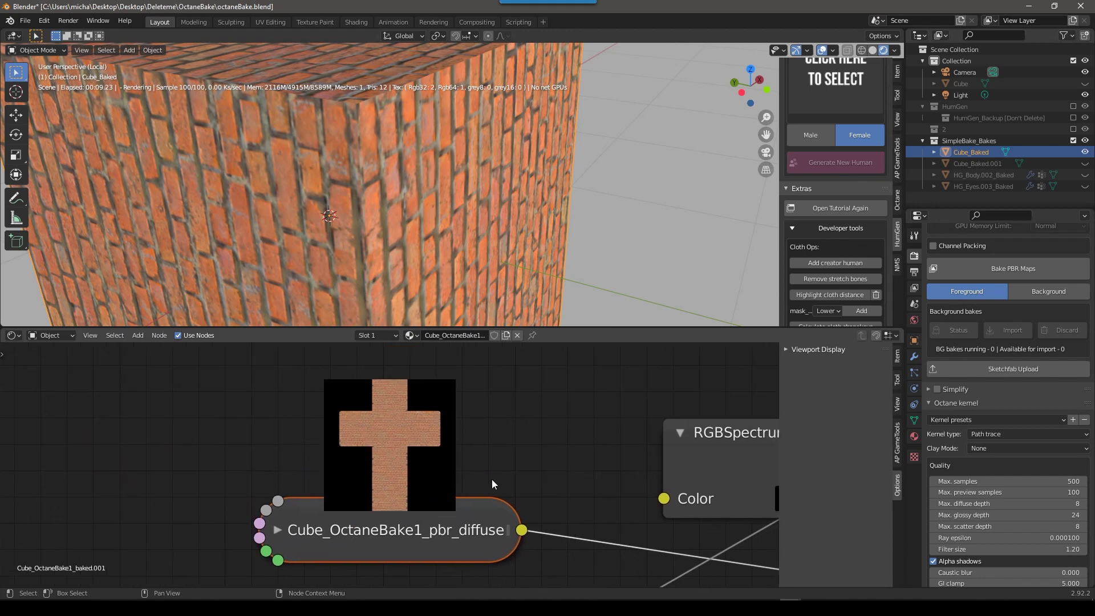
scroll(497, 476, "down", 2)
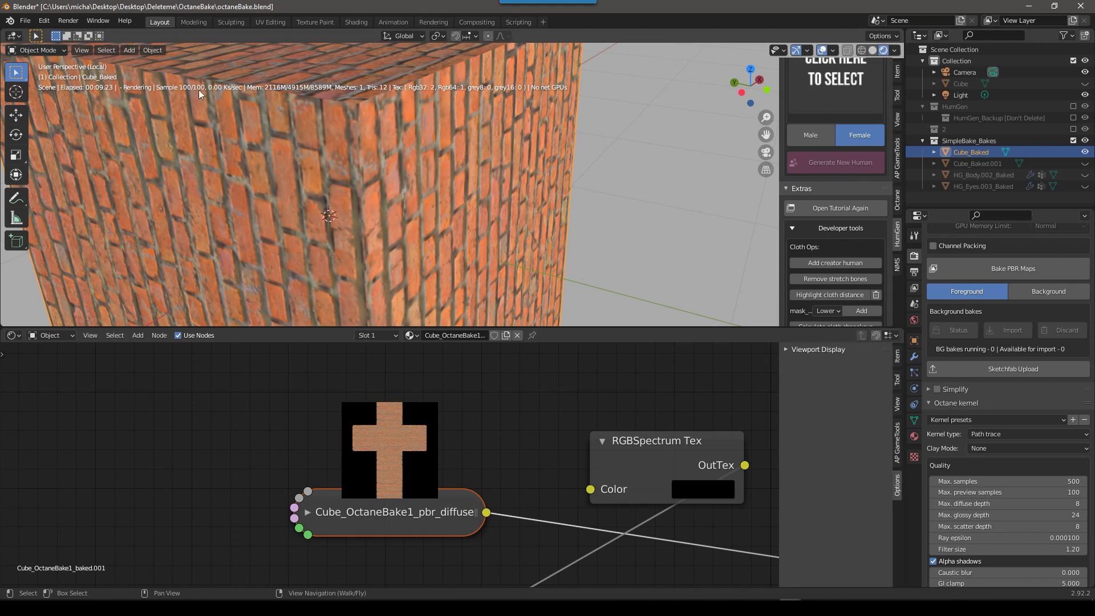
- Show the Octane sidebar tab with Setup Tools and Material Tools expanded
key("F3")
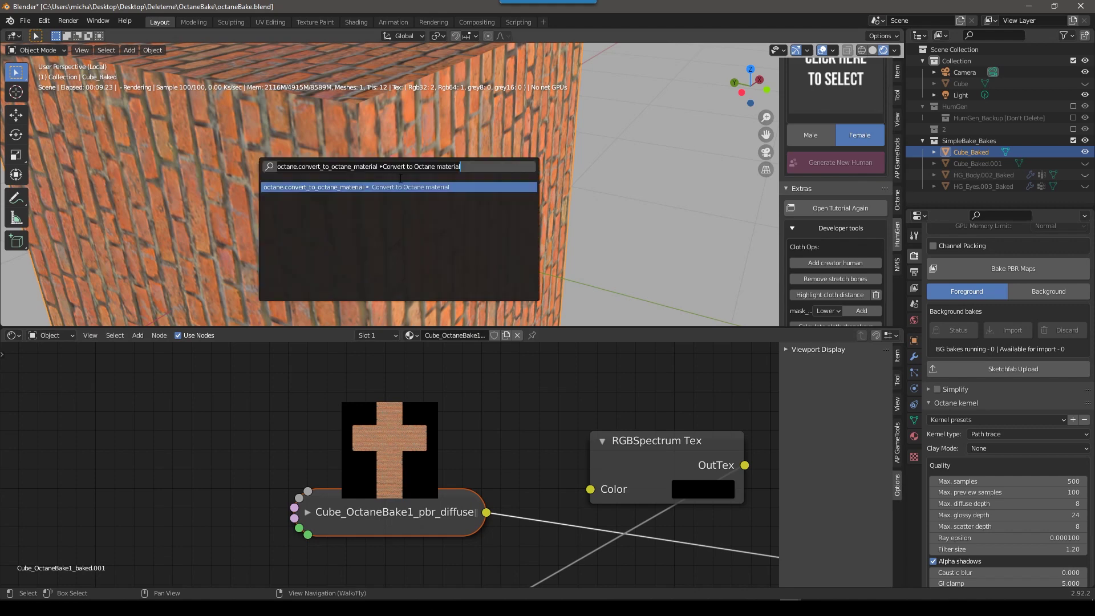
left_click(898, 204)
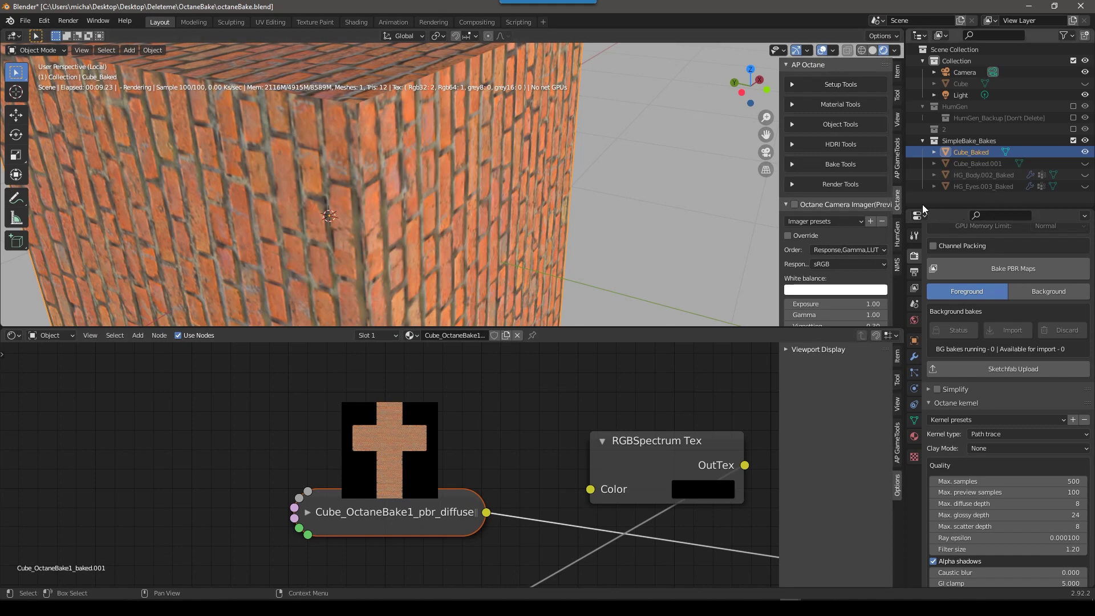
left_click(792, 85)
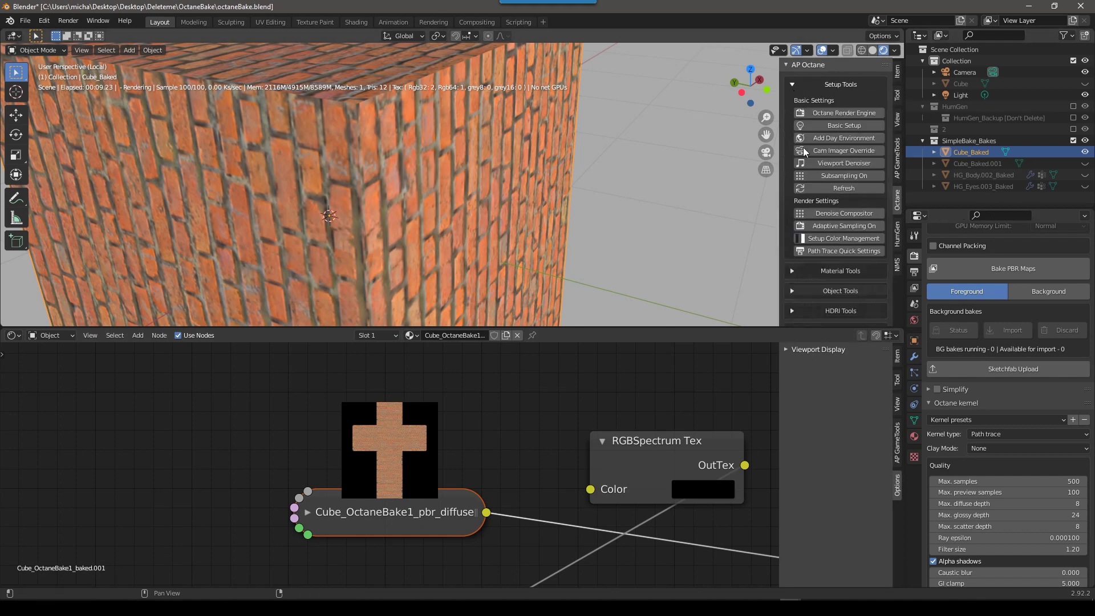
left_click(807, 269)
scroll(826, 260, "down", 2)
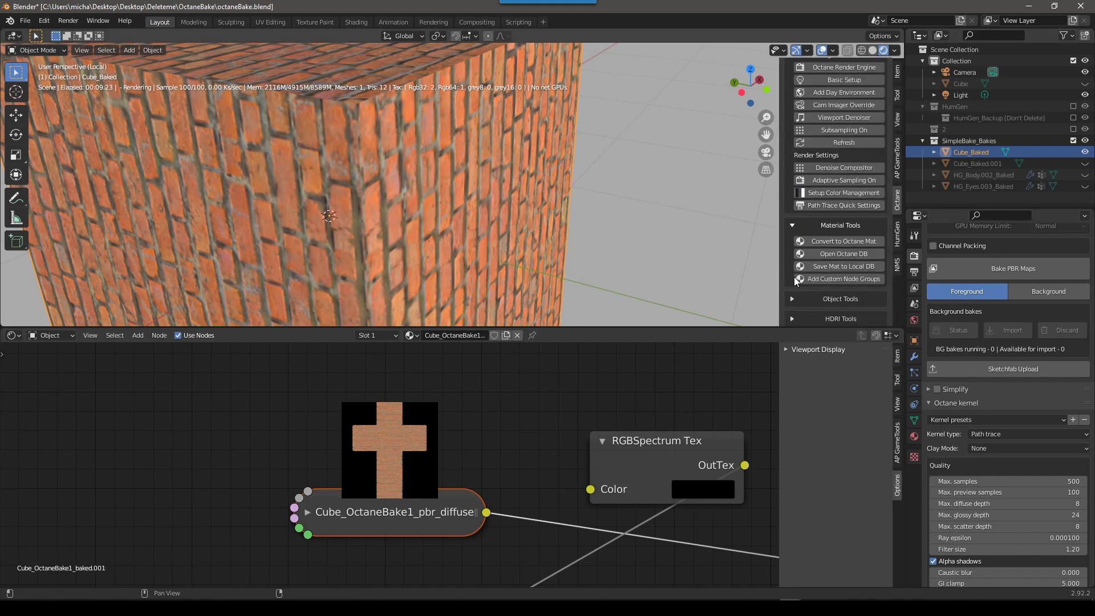
scroll(796, 279, "down", 1)
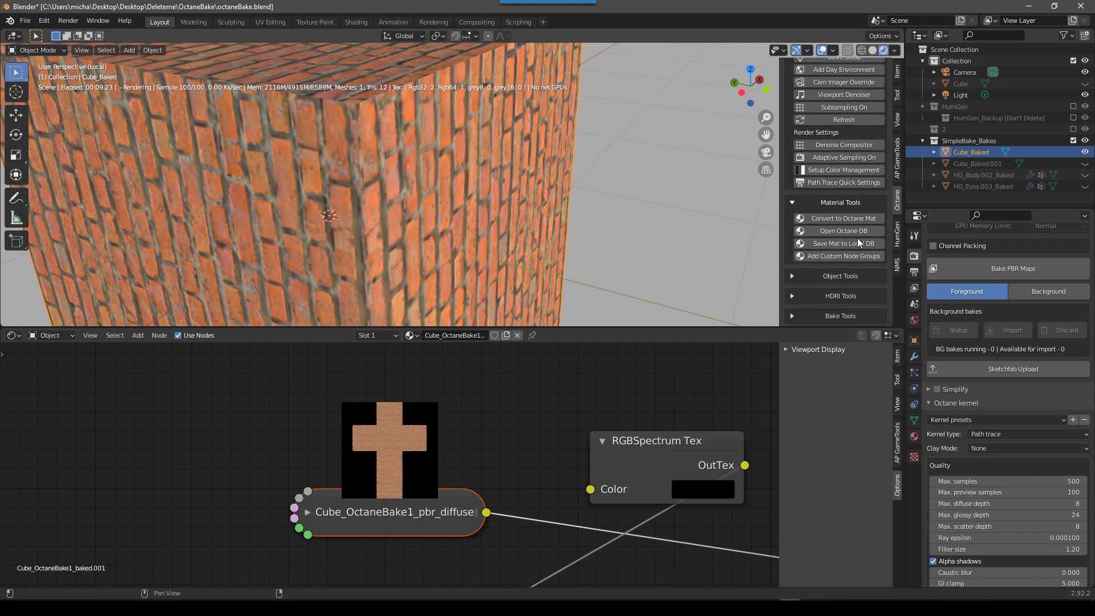
- Display the cube's Material properties with Surface and Poliigon Material Converter collapsed
left_click(913, 436)
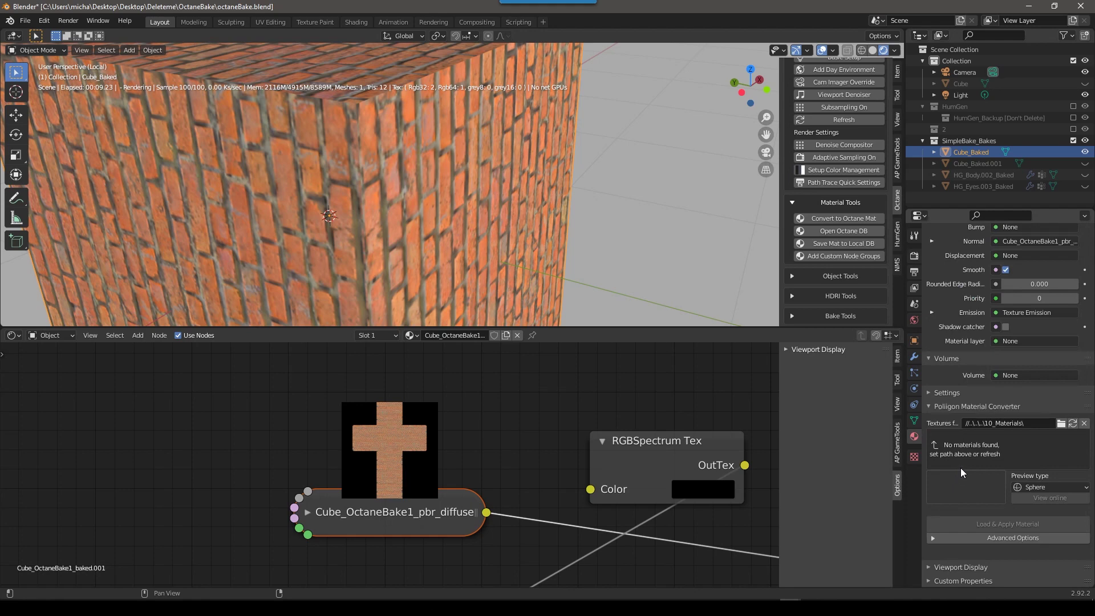
scroll(960, 467, "up", 15)
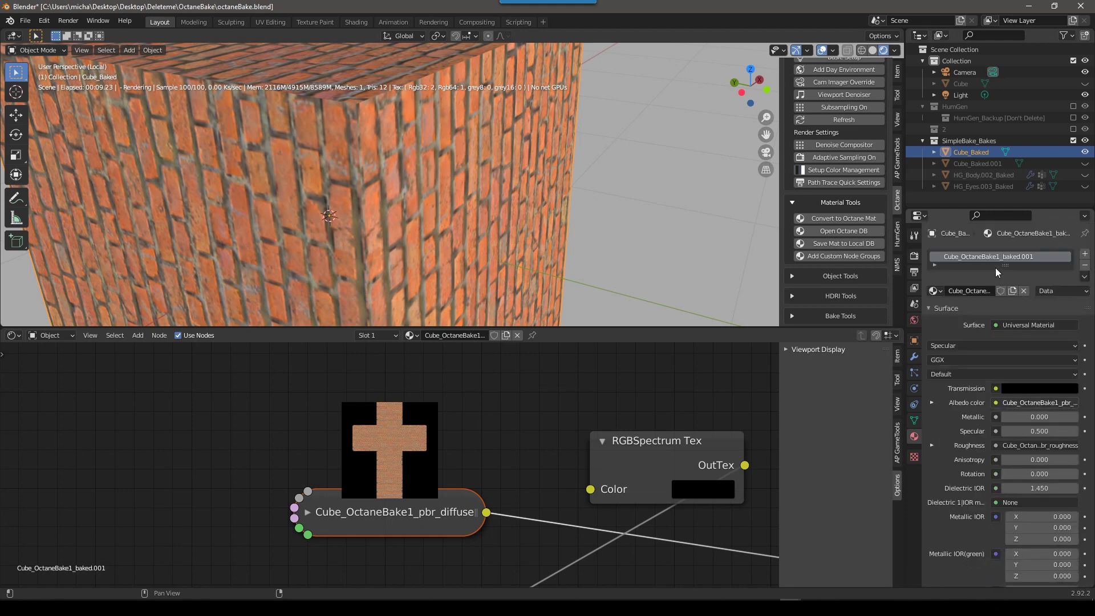
left_click(945, 308)
left_click(935, 322)
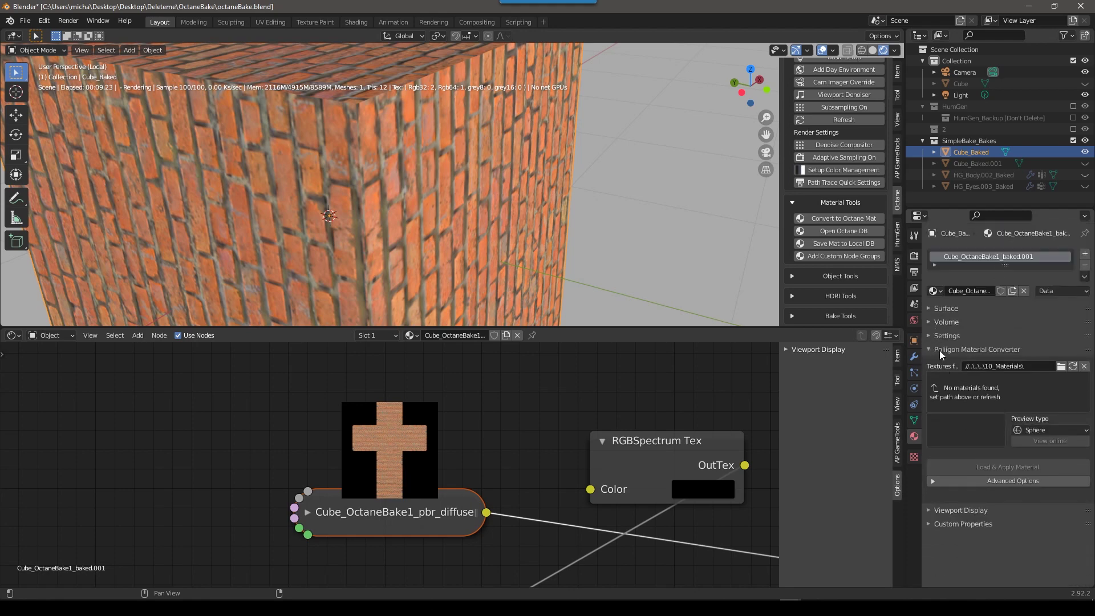
left_click(940, 350)
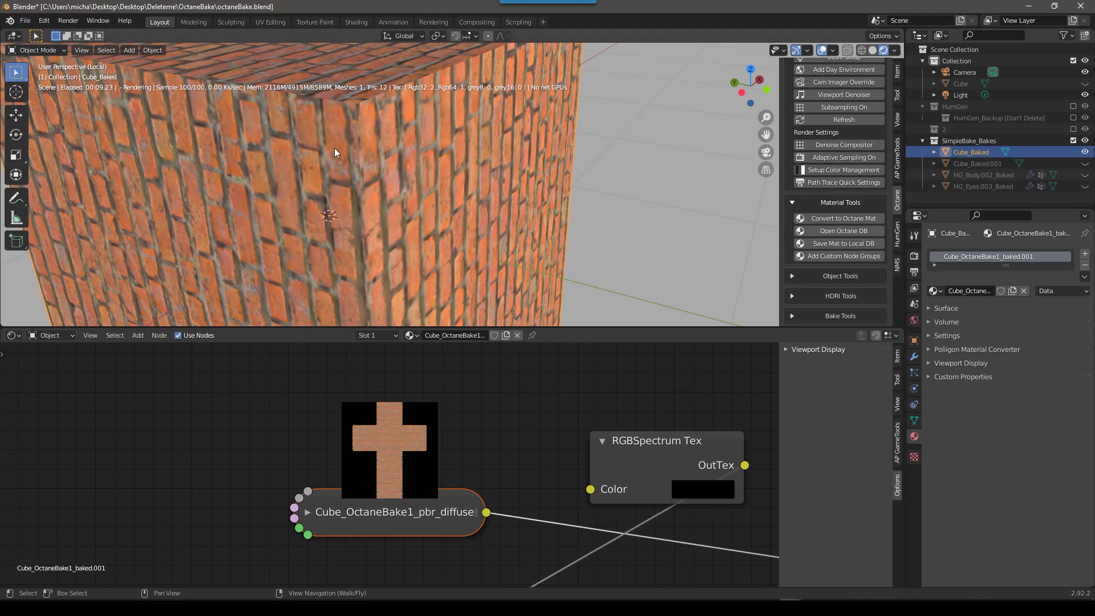
key("F3")
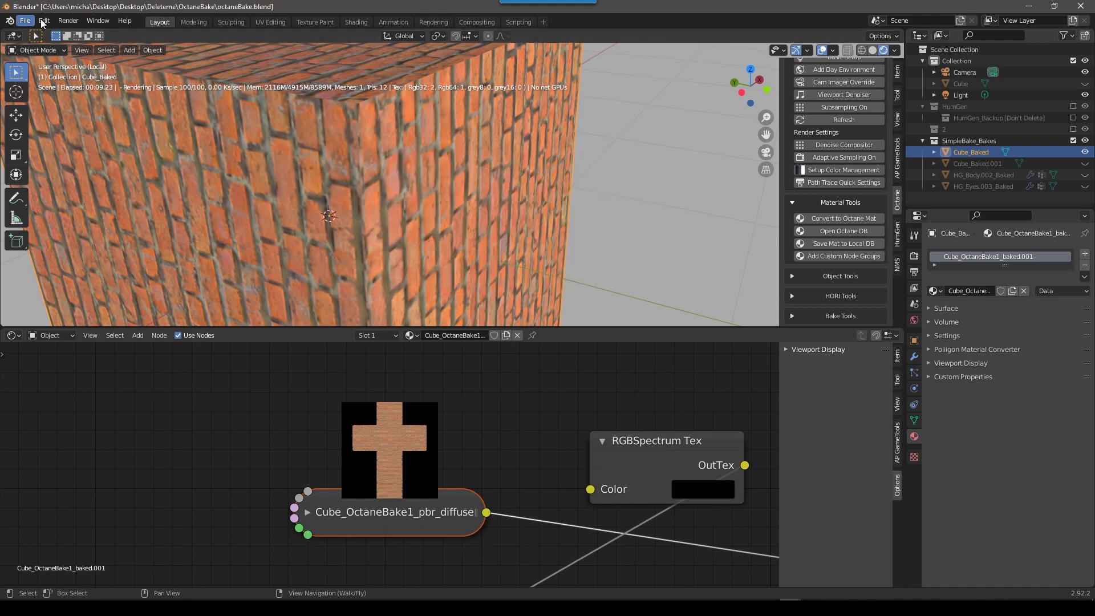
left_click(44, 20)
left_click(62, 195)
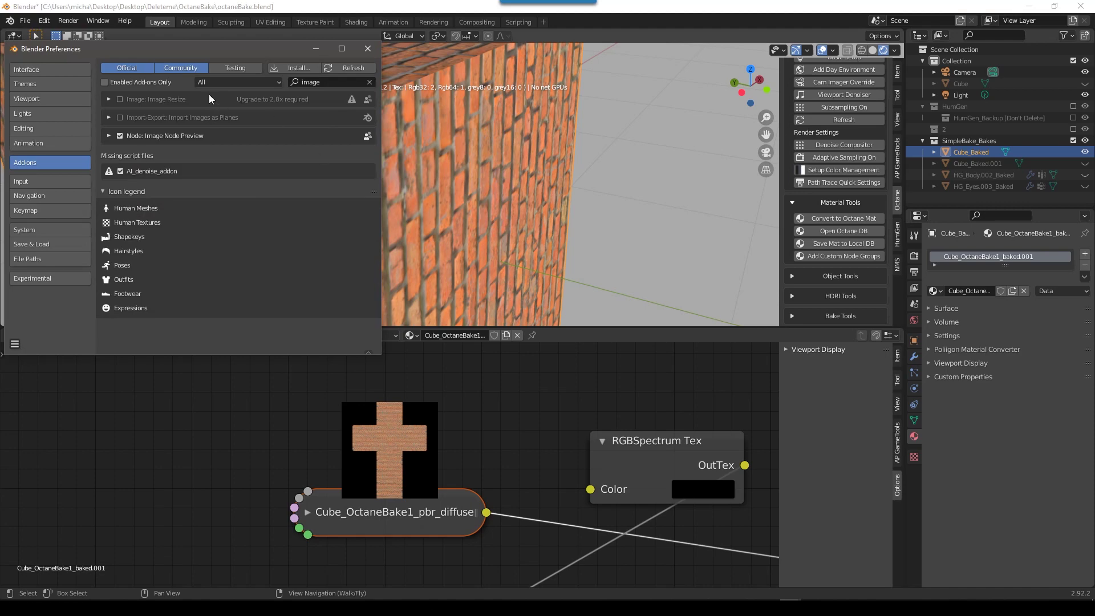
left_click(57, 73)
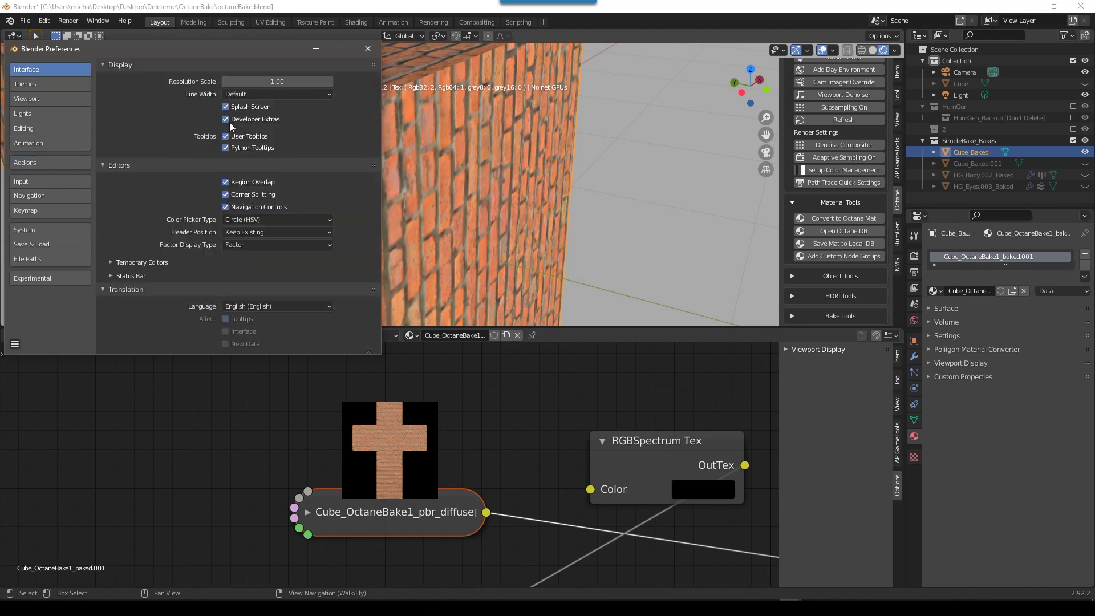
left_click(465, 197)
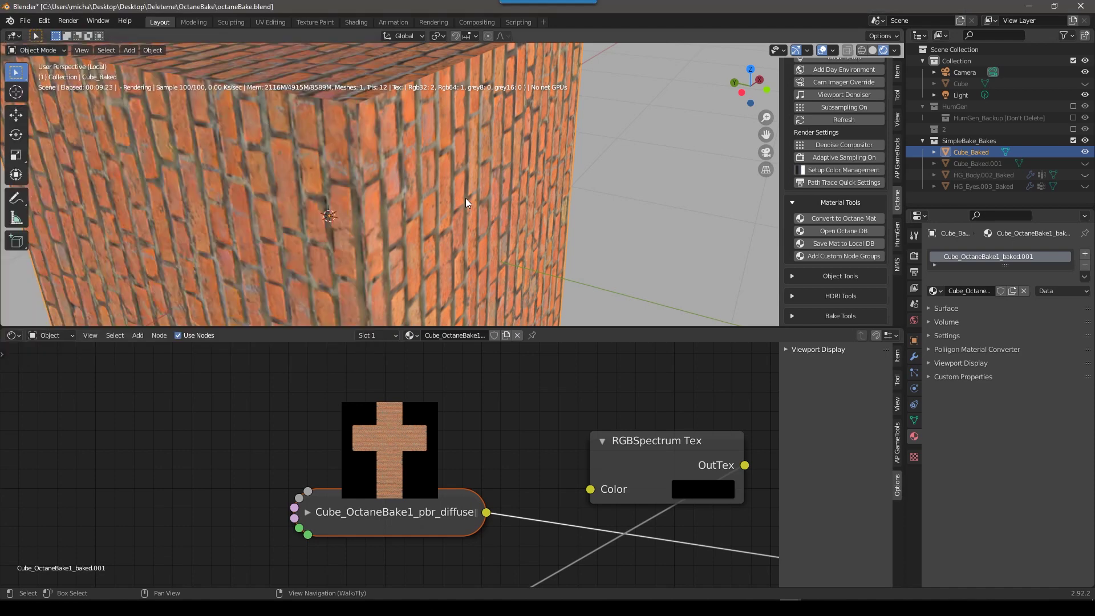
key("F3")
type("oct")
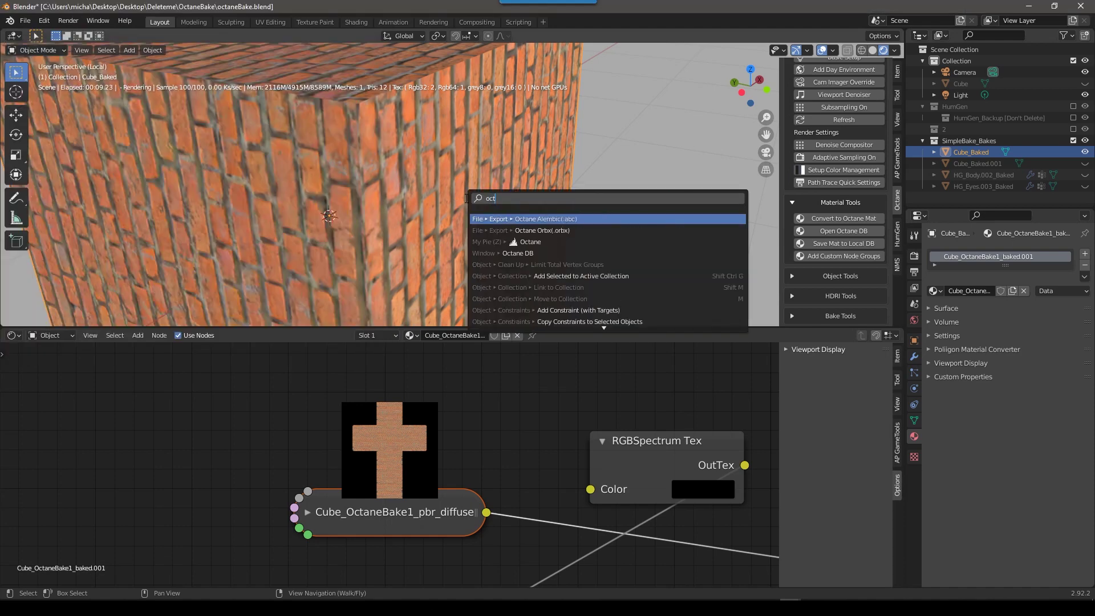
type("ane")
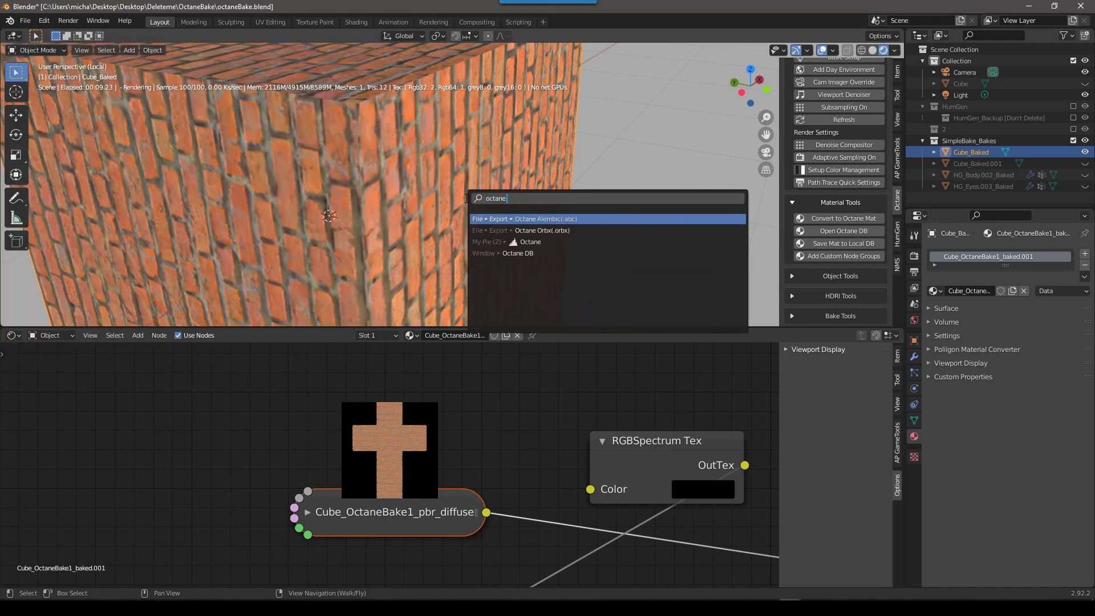
key("BackSpace")
key("BackSpace")
key("BackSpace")
key("BackSpace")
key("BackSpace")
key("BackSpace")
type("con")
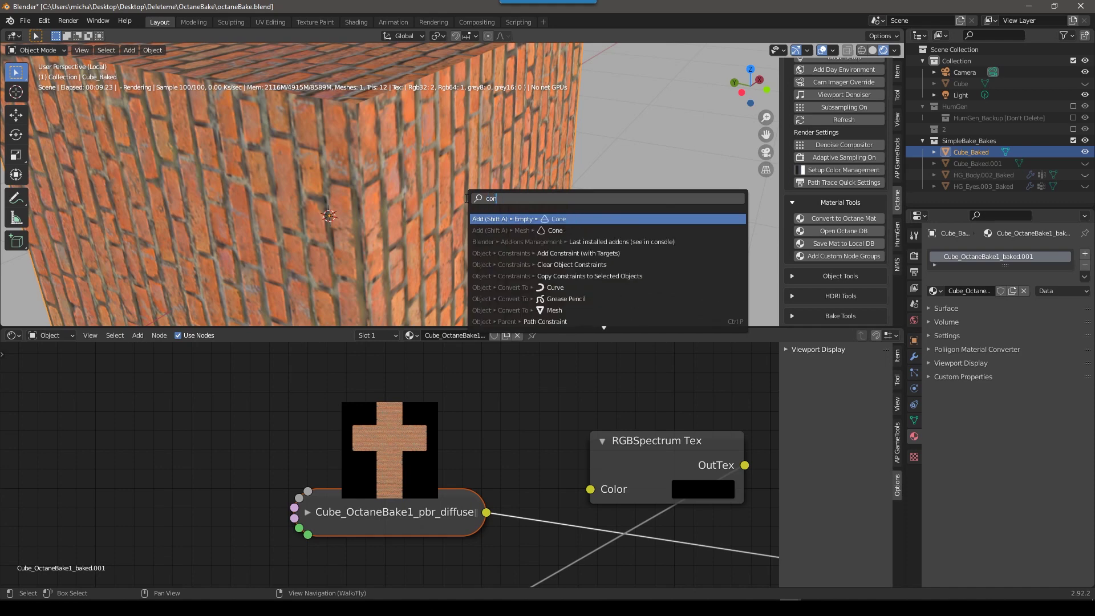
type("vert to")
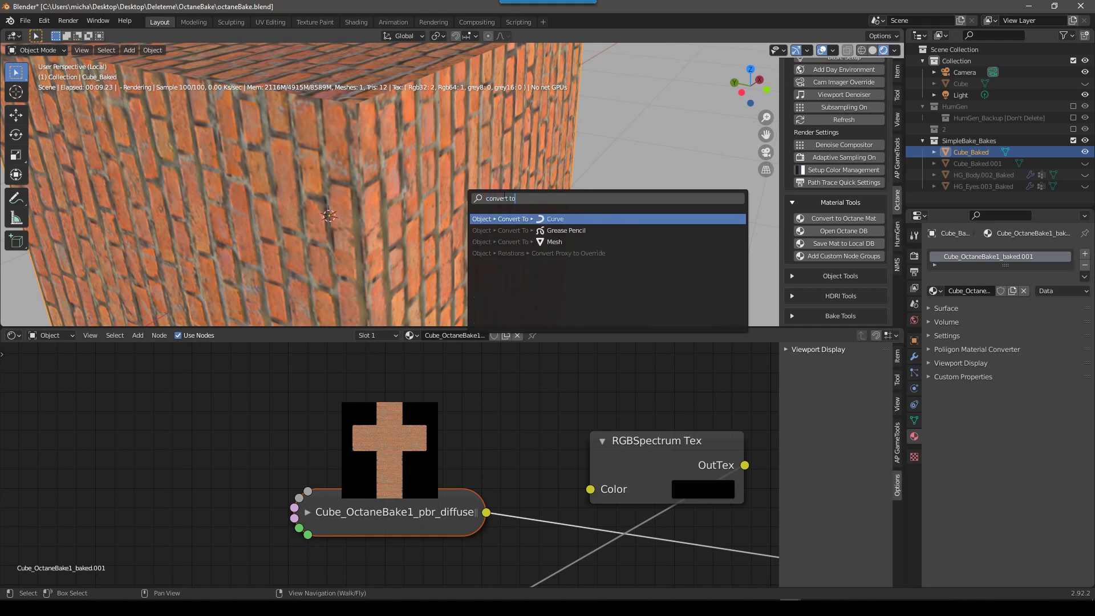
key("Escape")
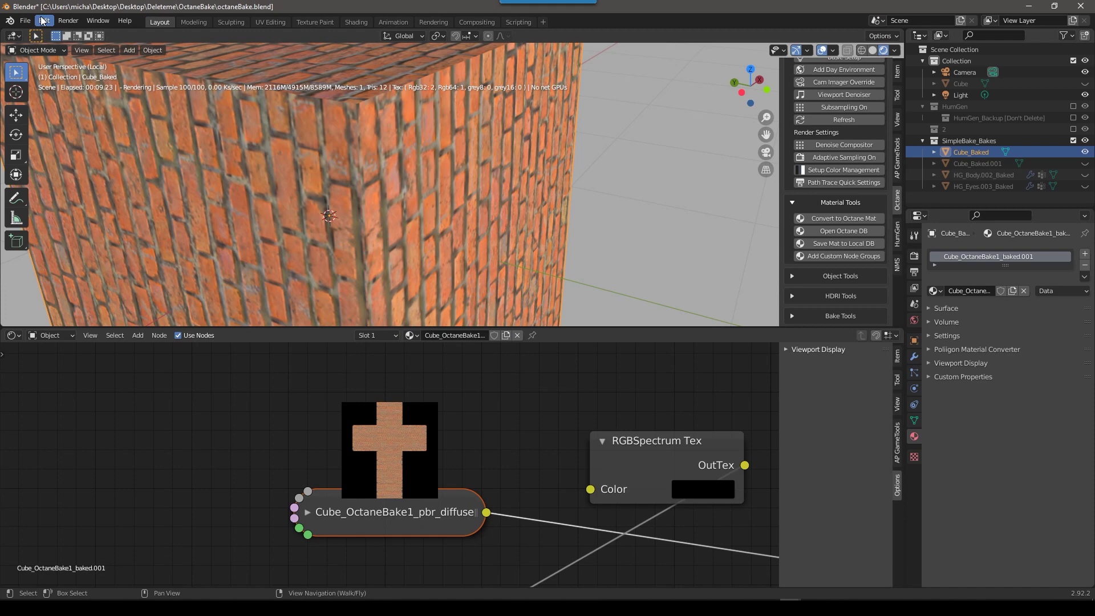
left_click(43, 21)
left_click(66, 181)
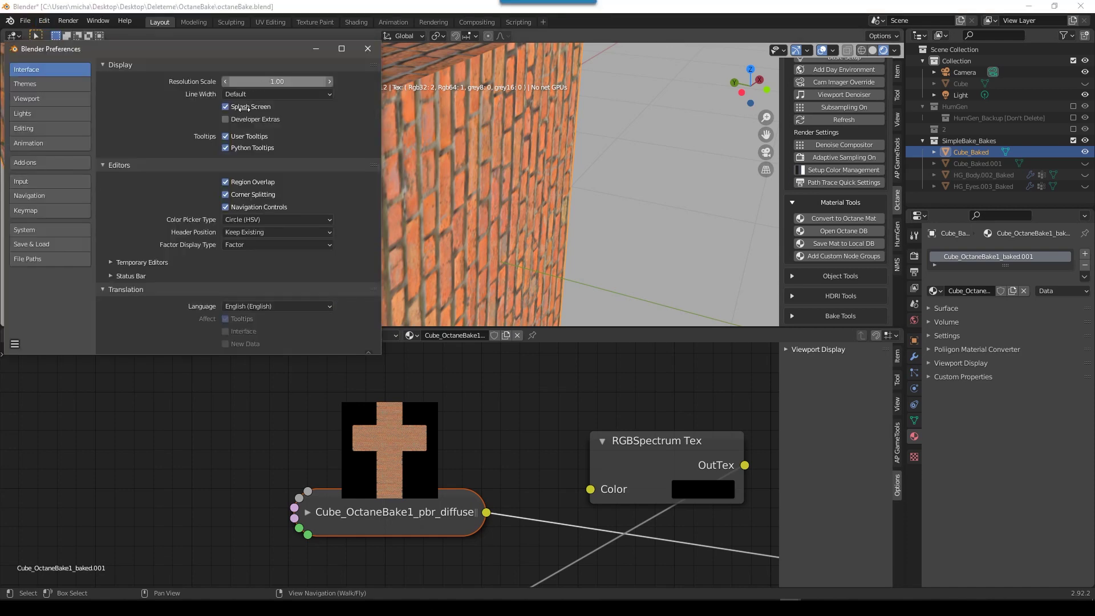
left_click(467, 166)
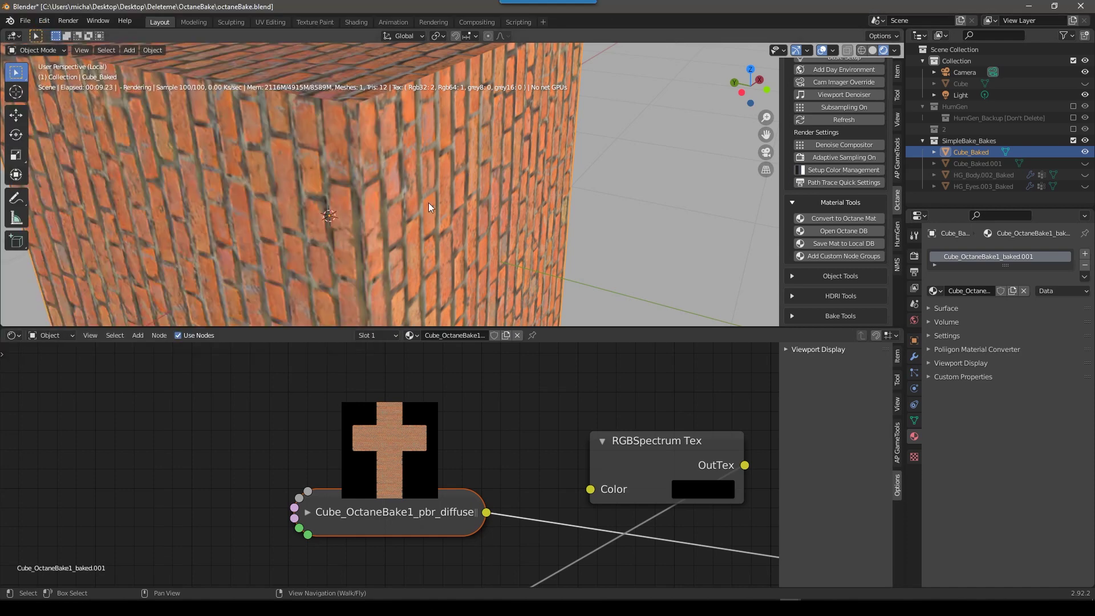
- Run 'Convert to Octane material' from the F3 search and zoom the viewport out
key("F3")
type("convert")
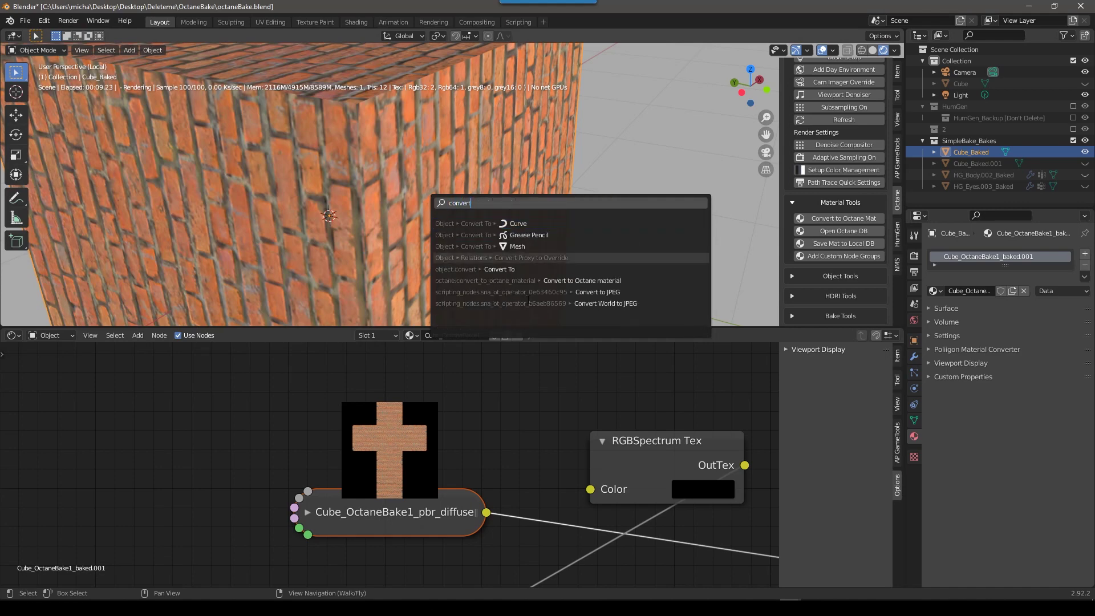
left_click(597, 291)
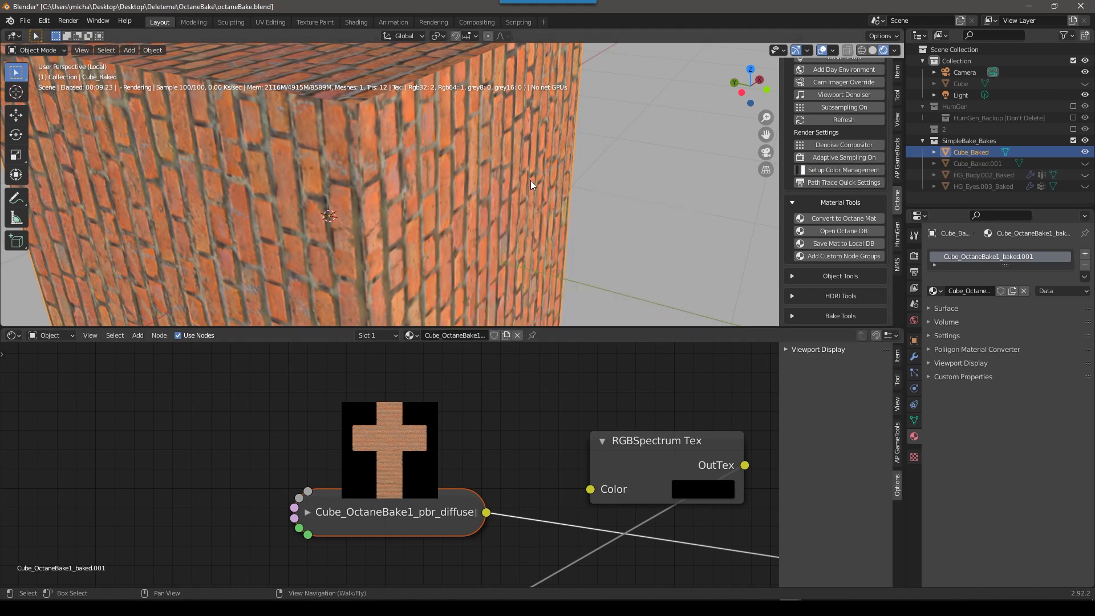
scroll(528, 180, "down", 5)
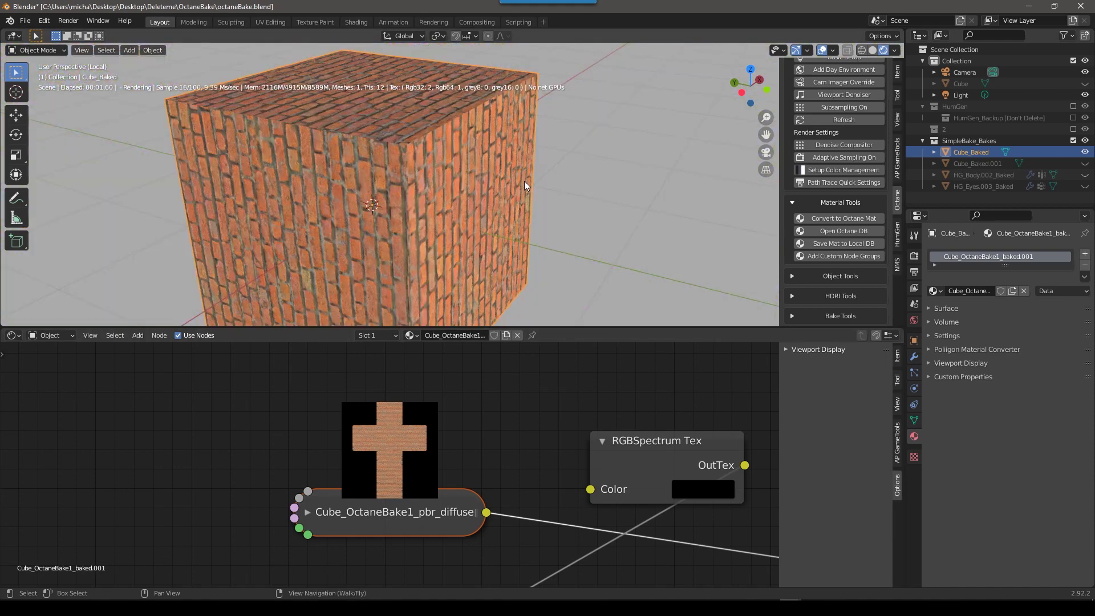